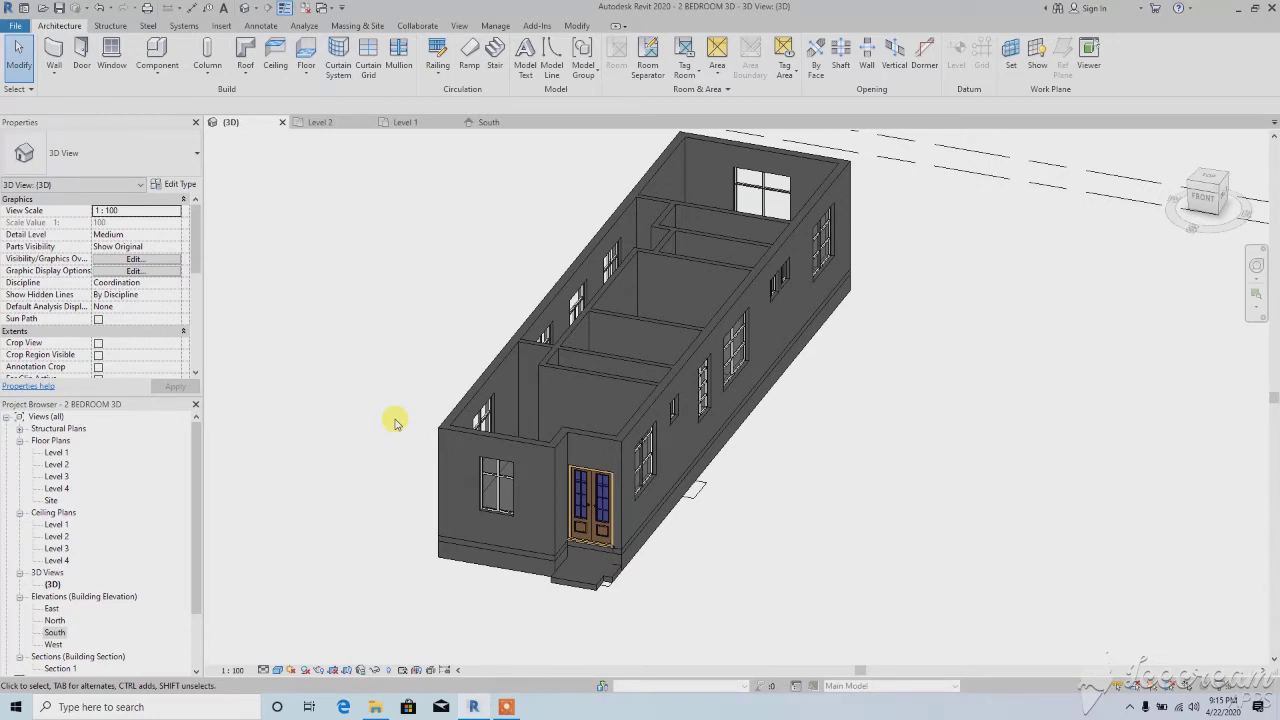
Pan the 3D view to recentre the house with its double entrance door
middle_drag(457, 480, 505, 492)
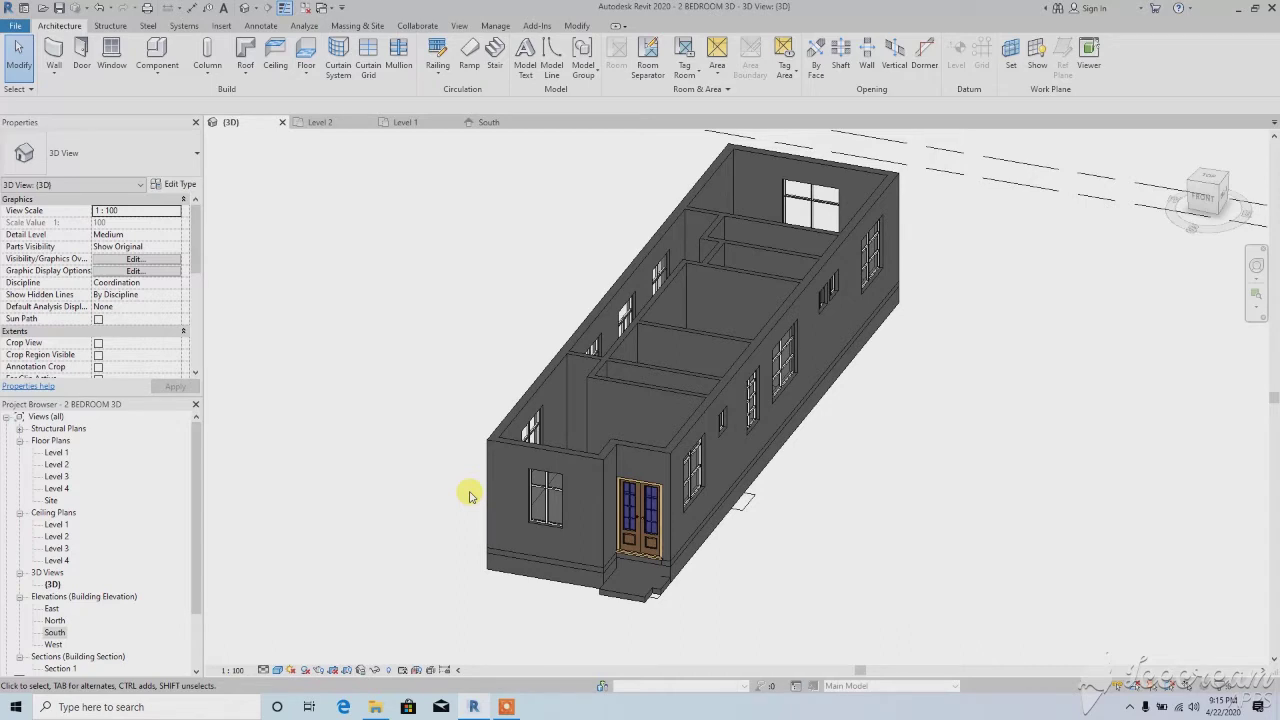
Select the entrance porch floor slab and open the Level 1 floor plan
click(638, 600)
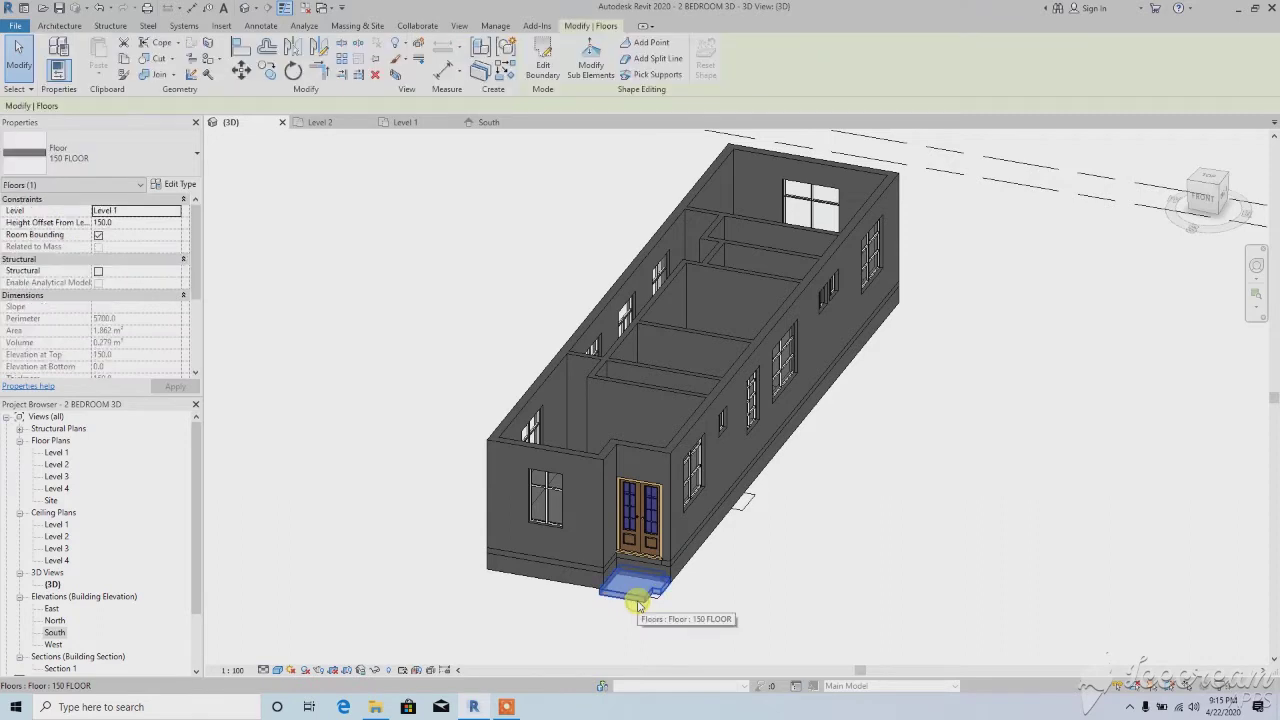
middle_drag(630, 600, 608, 595)
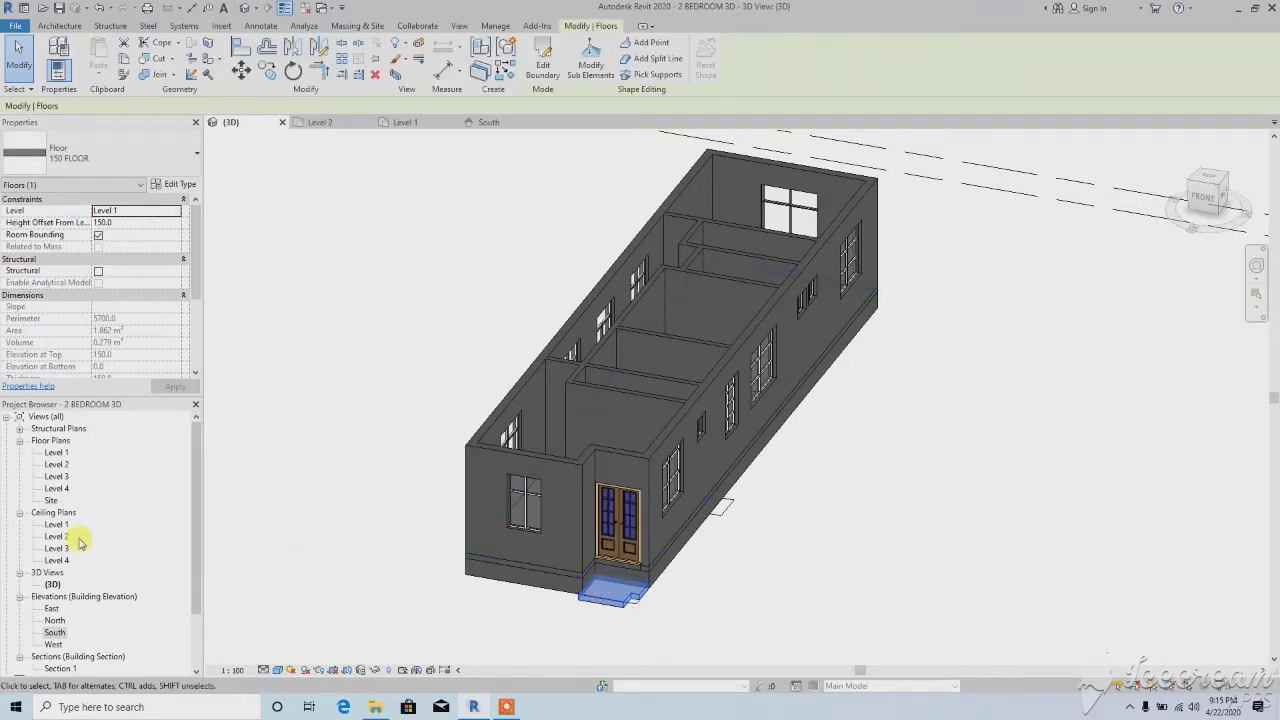
double_click(56, 452)
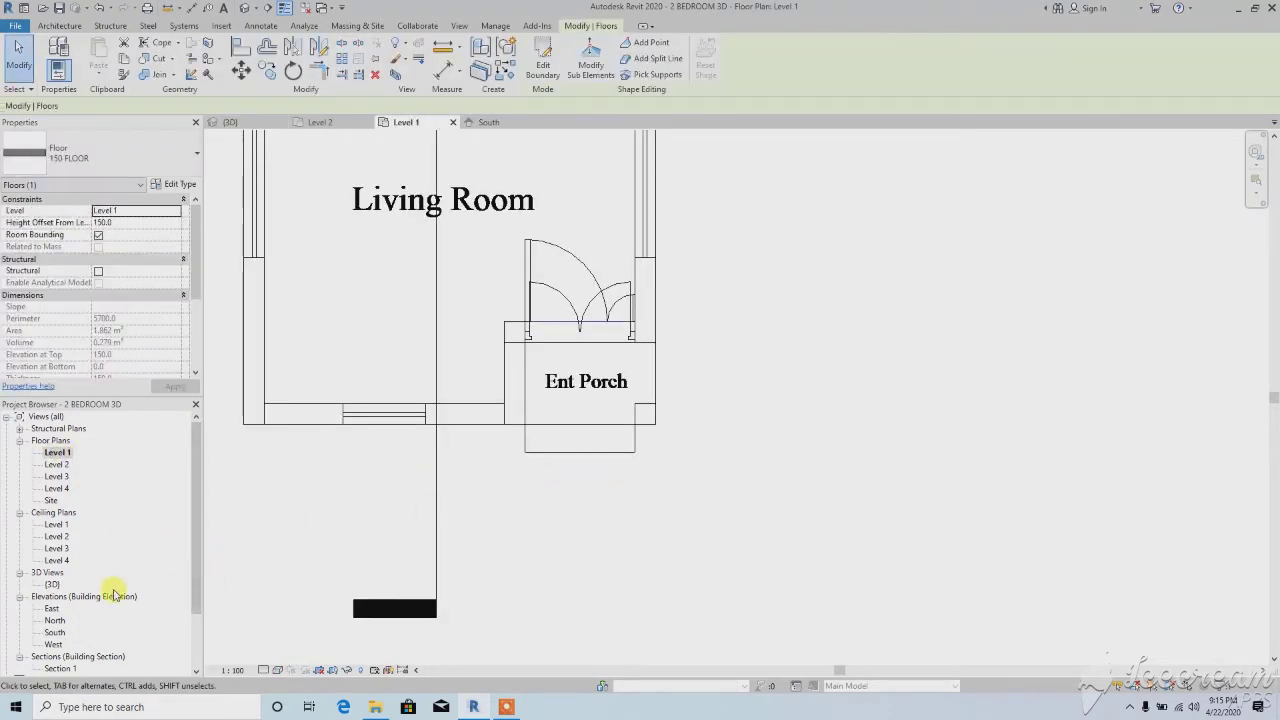
Open the South elevation and zoom in on the porch's 150 FLOOR slab below the door
scroll(195, 593, down, 1)
double_click(55, 608)
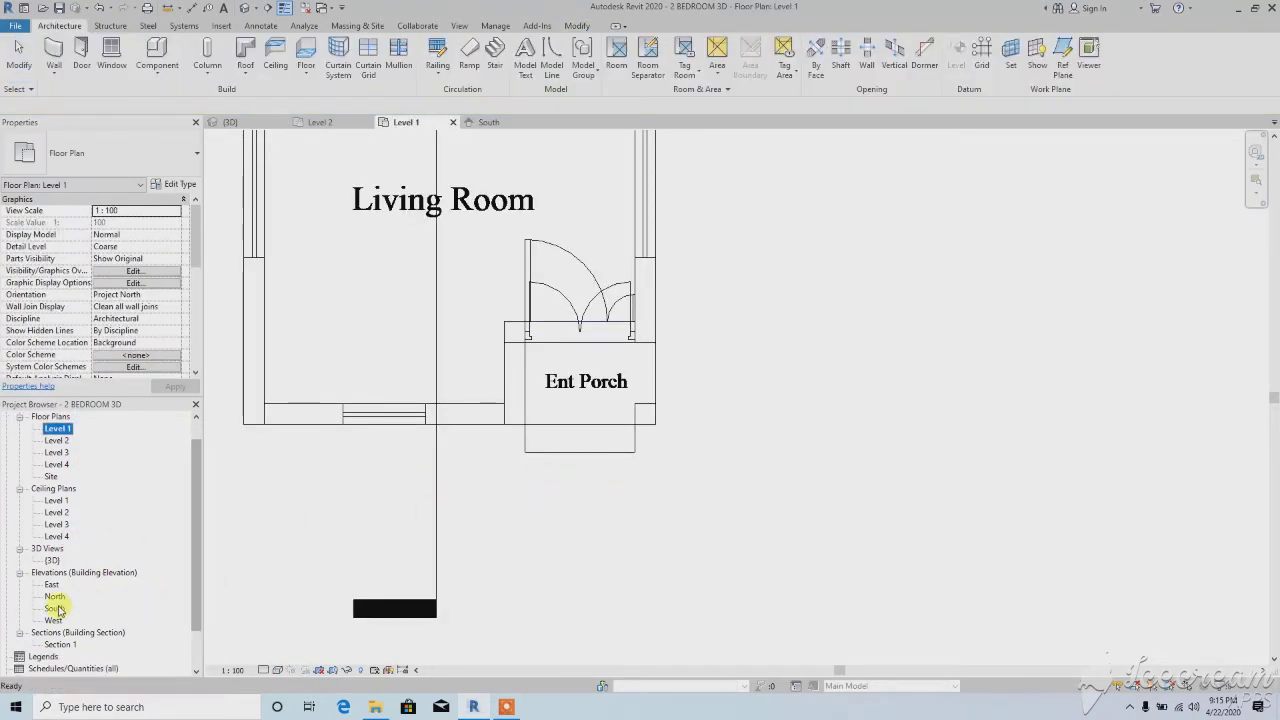
scroll(630, 482, up, 2)
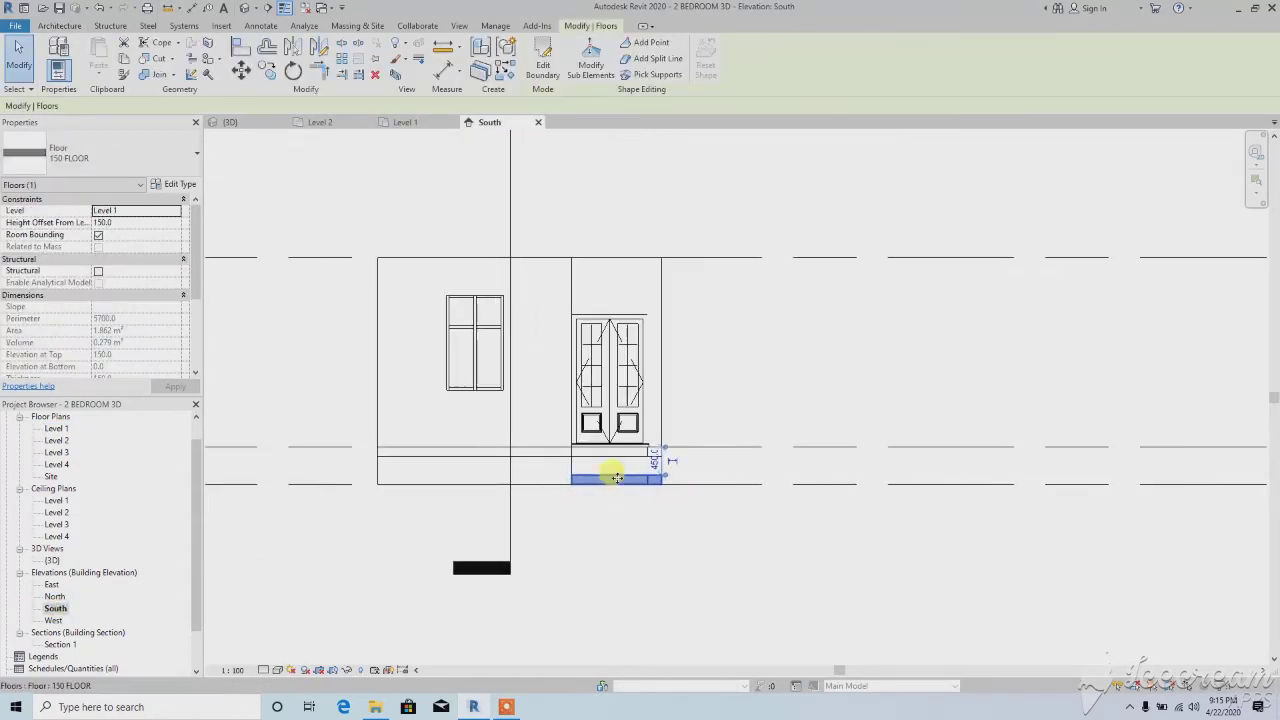
scroll(720, 514, down, 2)
middle_drag(727, 517, 640, 520)
scroll(694, 520, down, 2)
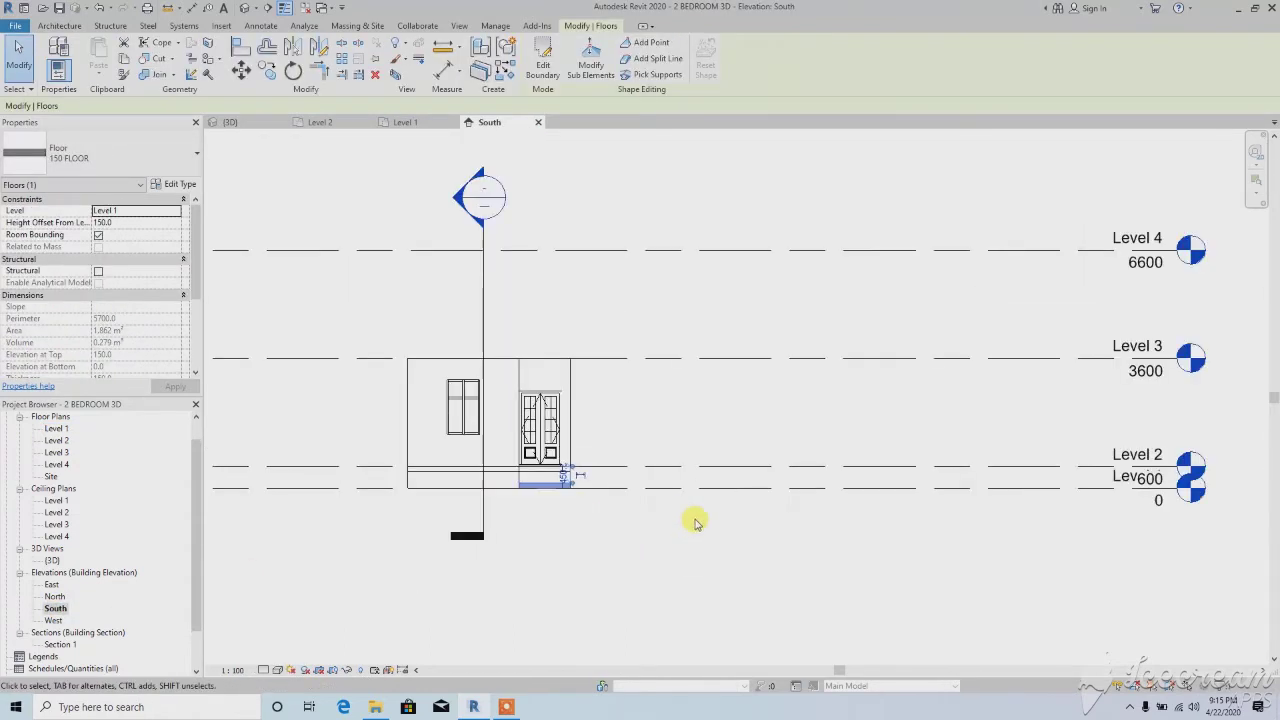
scroll(540, 485, up, 2)
scroll(540, 485, up, 1)
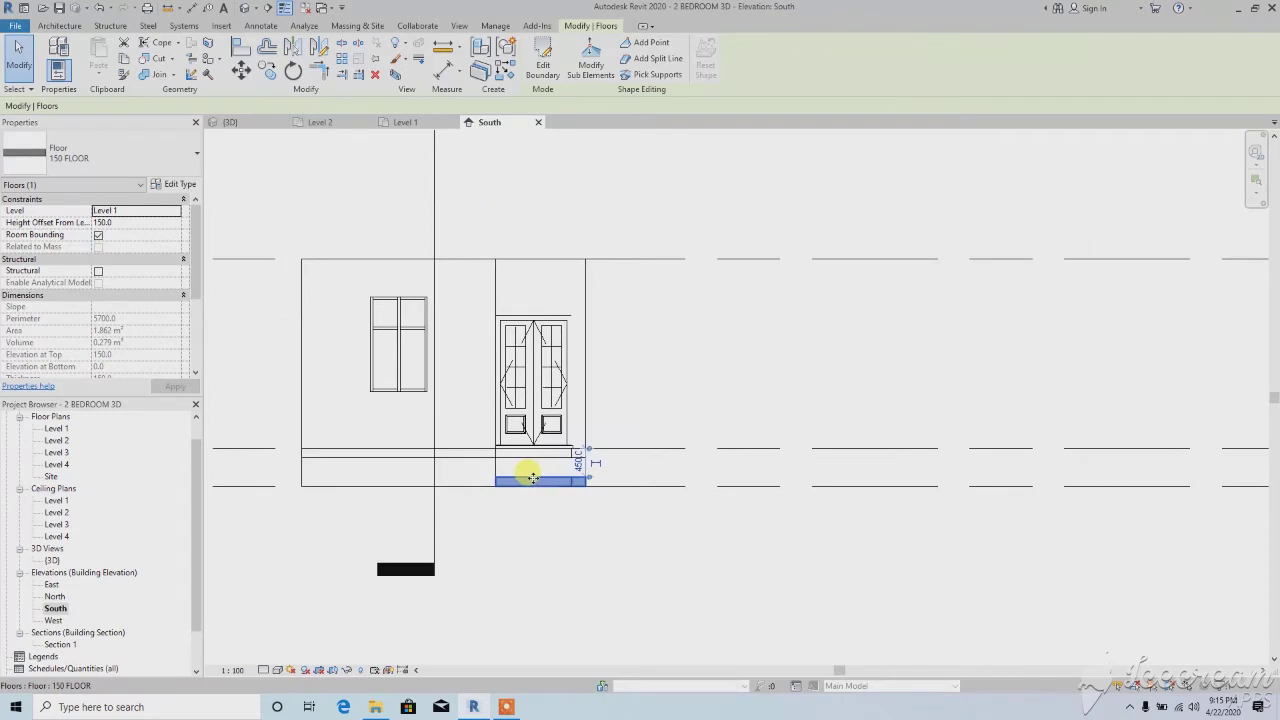
scroll(517, 471, up, 1)
middle_drag(557, 517, 651, 523)
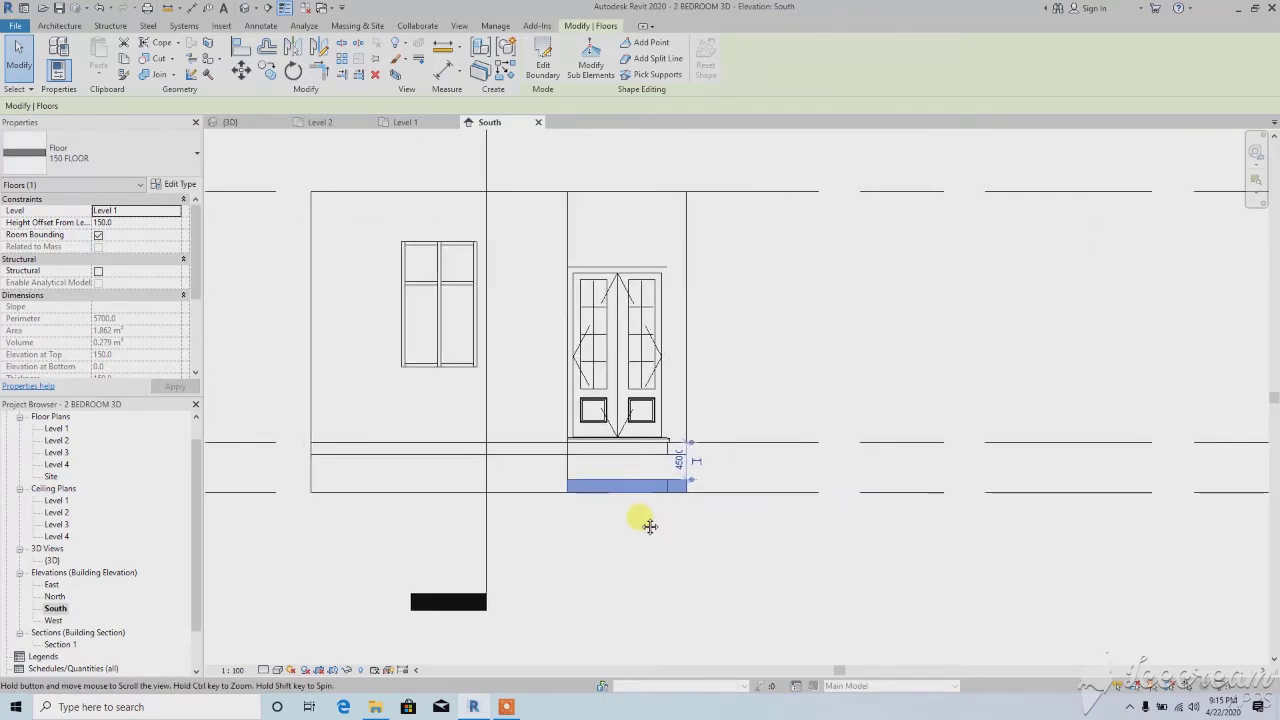
click(150, 221)
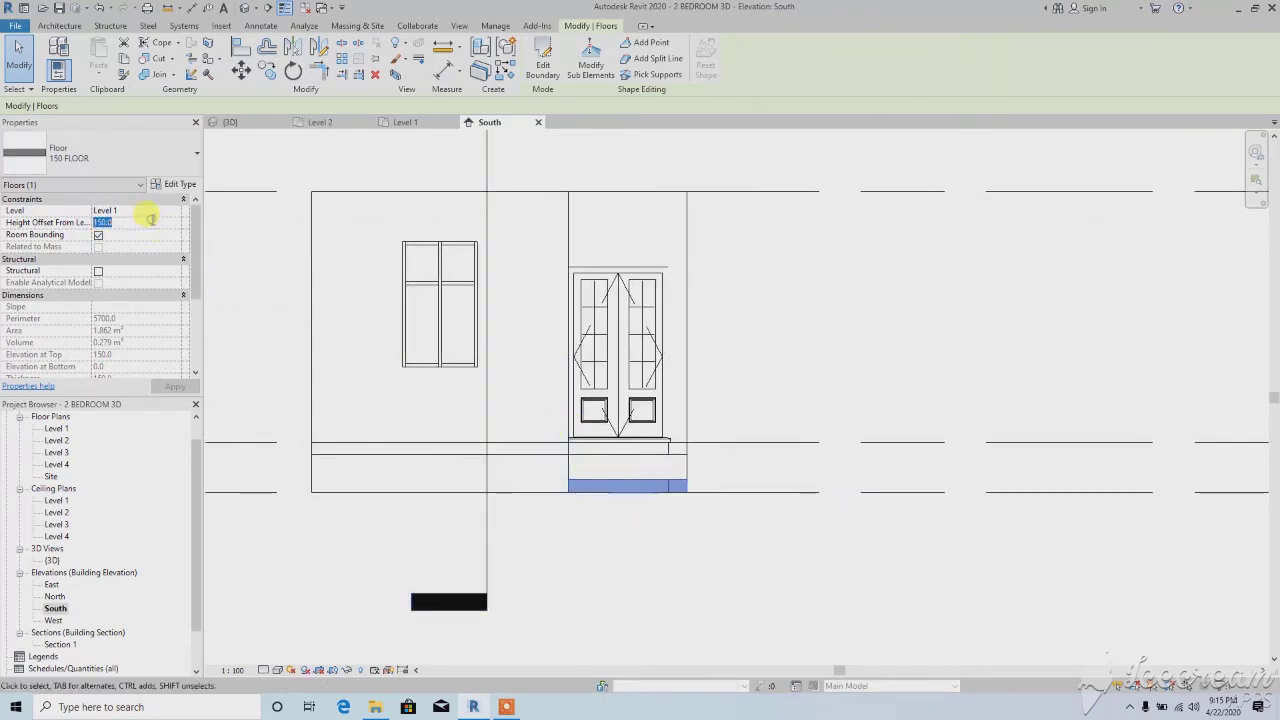
text(0.0)
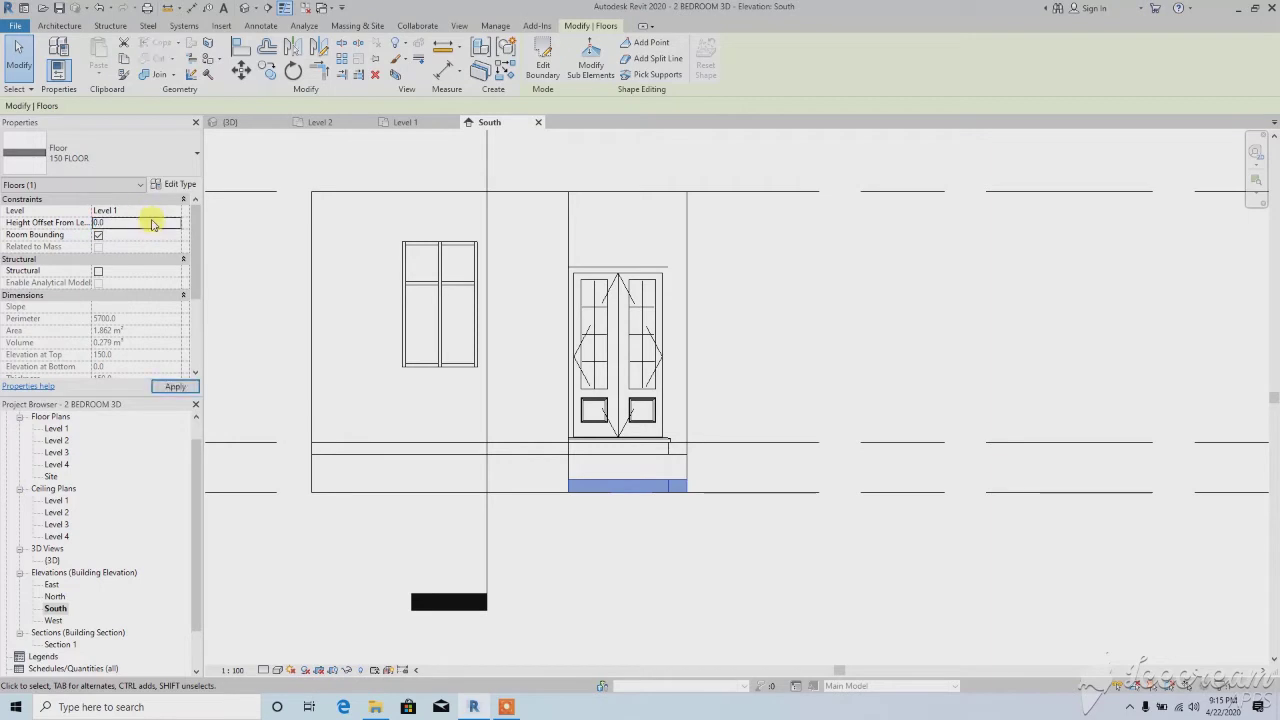
click(170, 386)
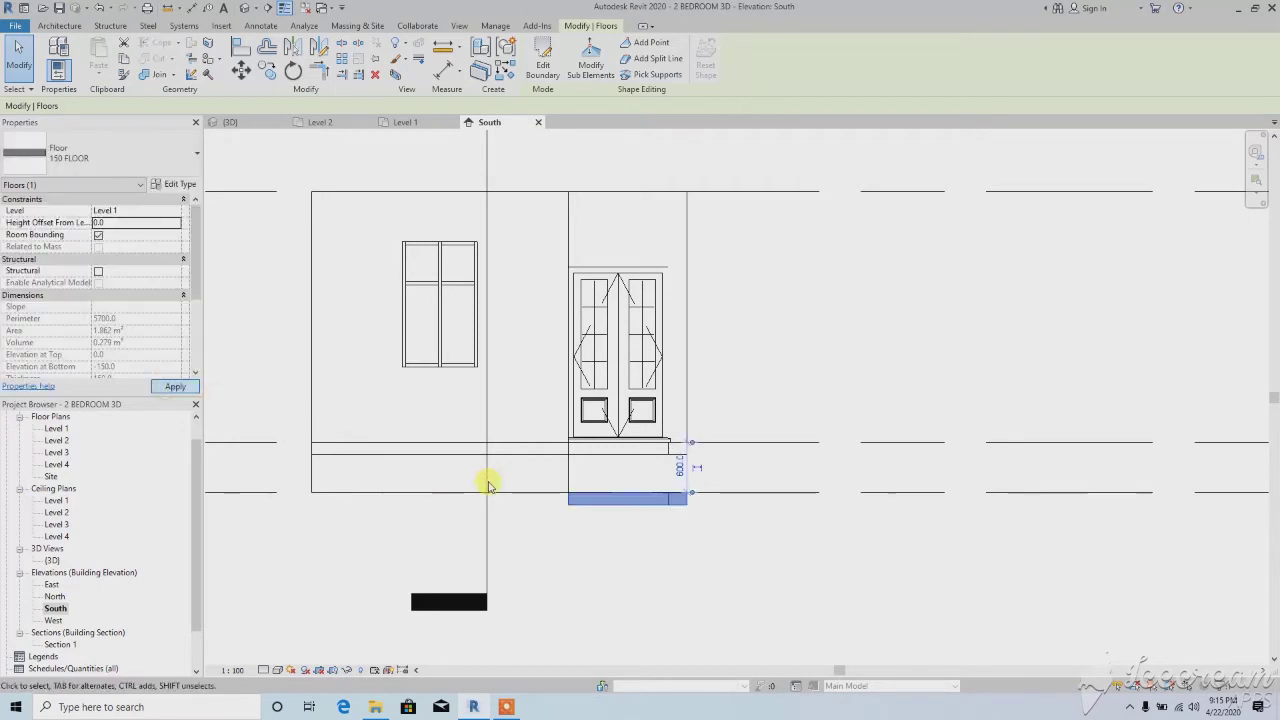
click(593, 520)
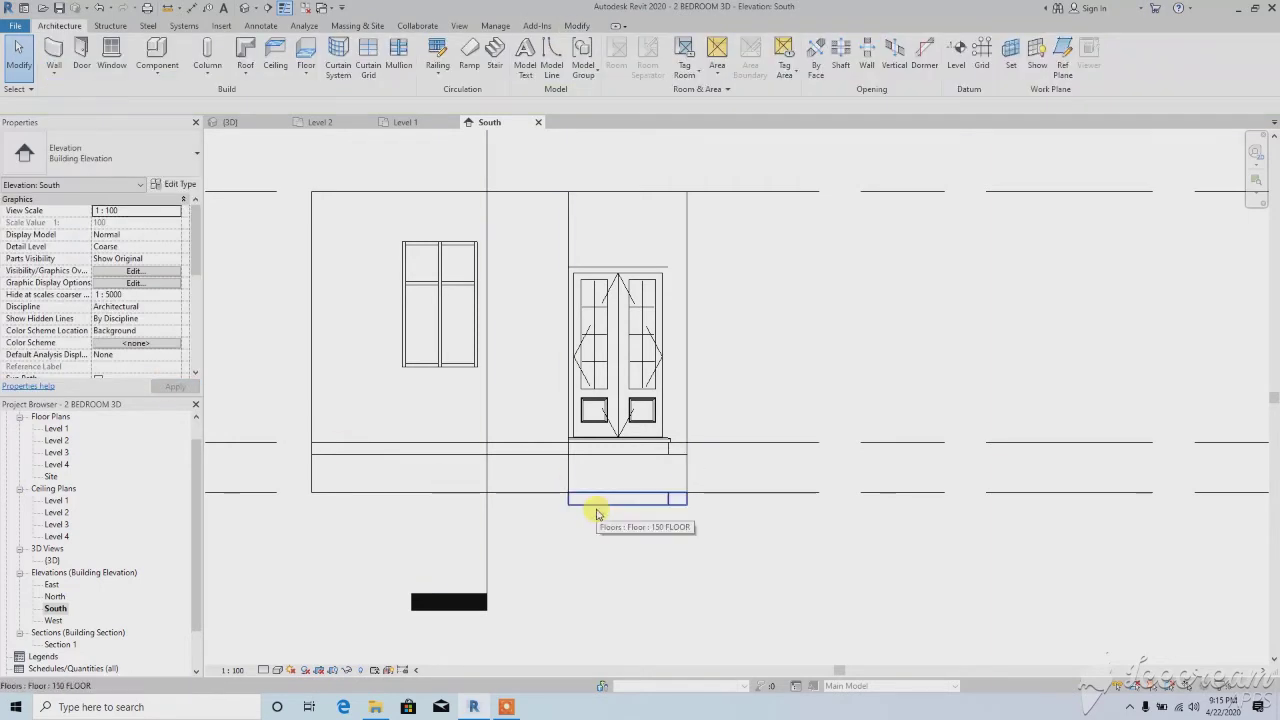
scroll(597, 514, down, 3)
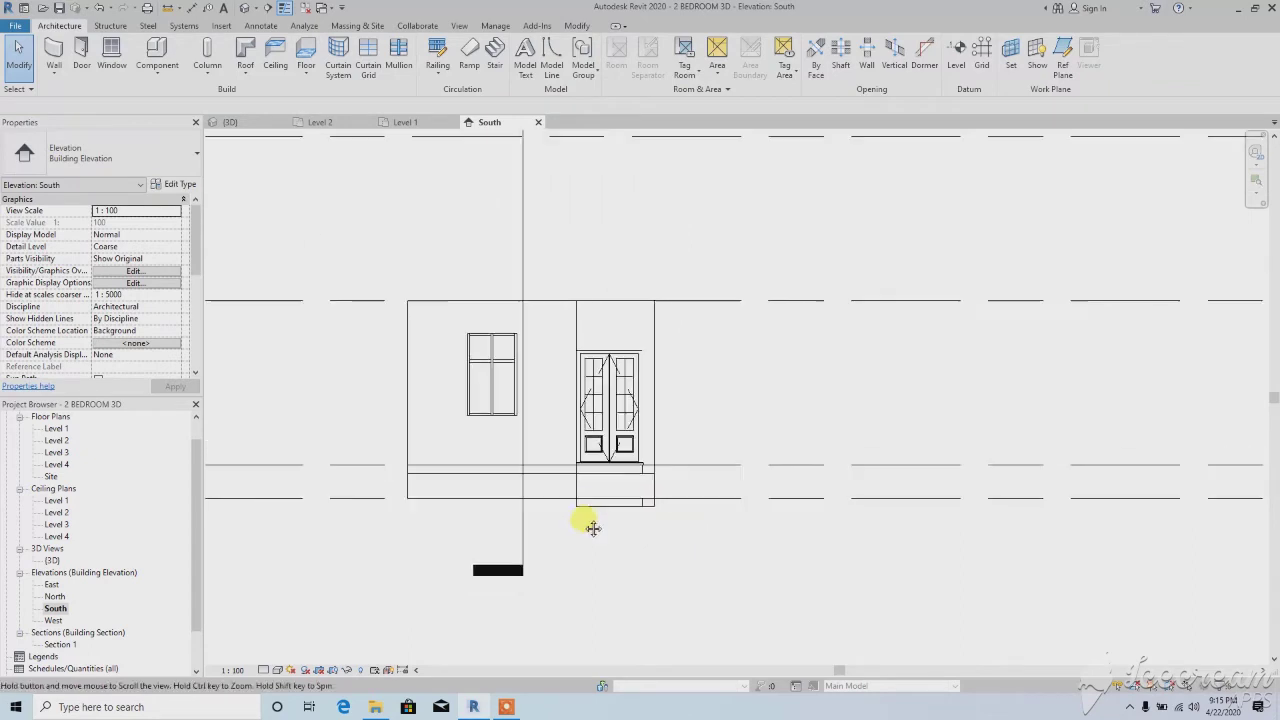
click(593, 512)
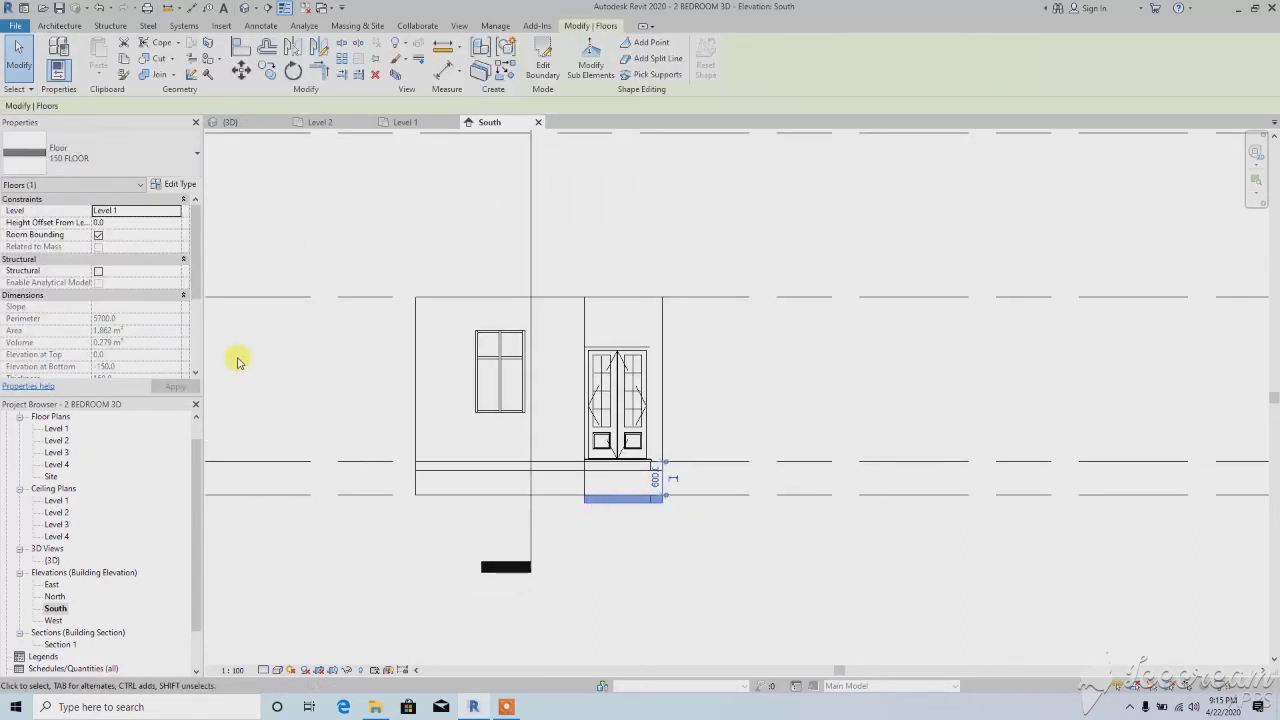
click(130, 221)
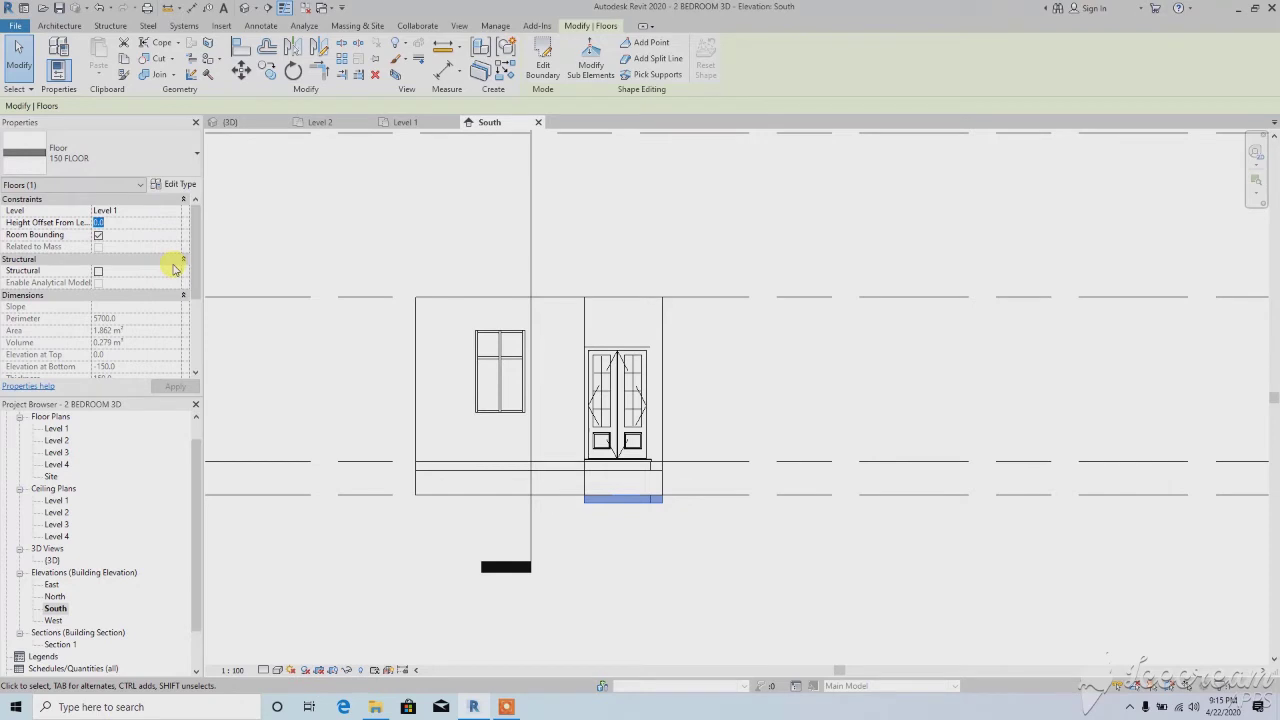
text(150)
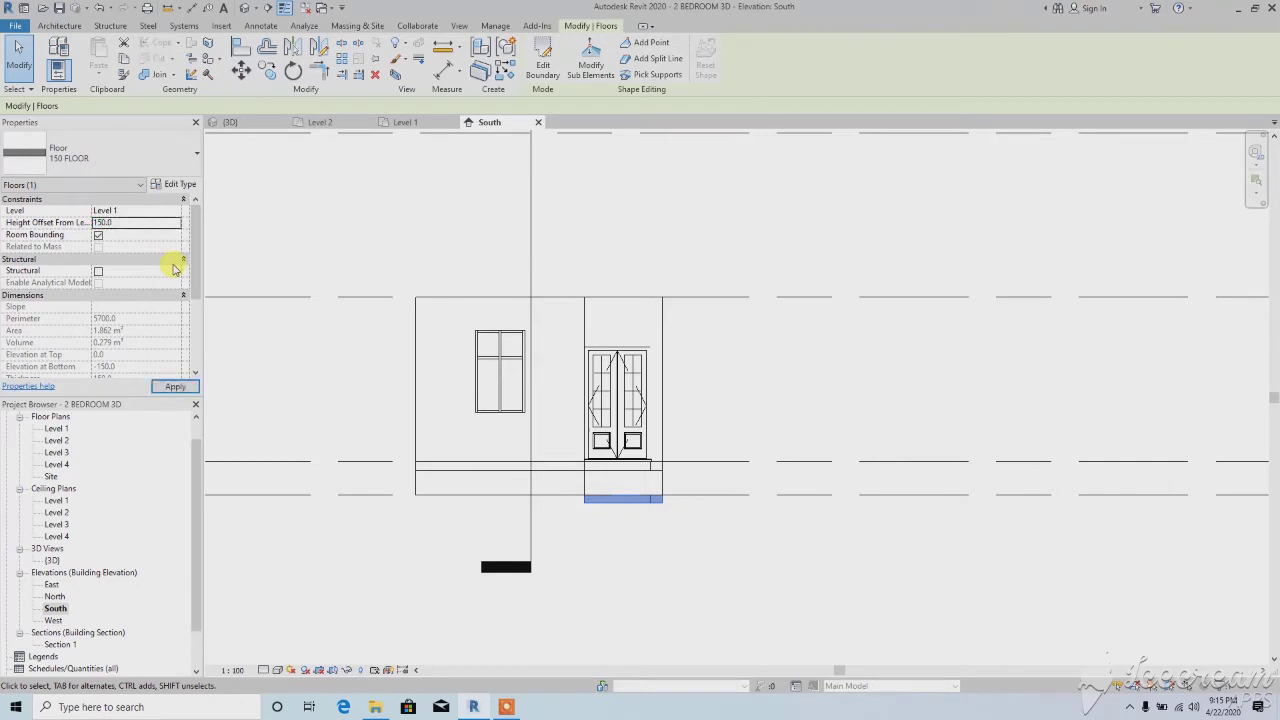
click(175, 386)
scroll(613, 480, up, 2)
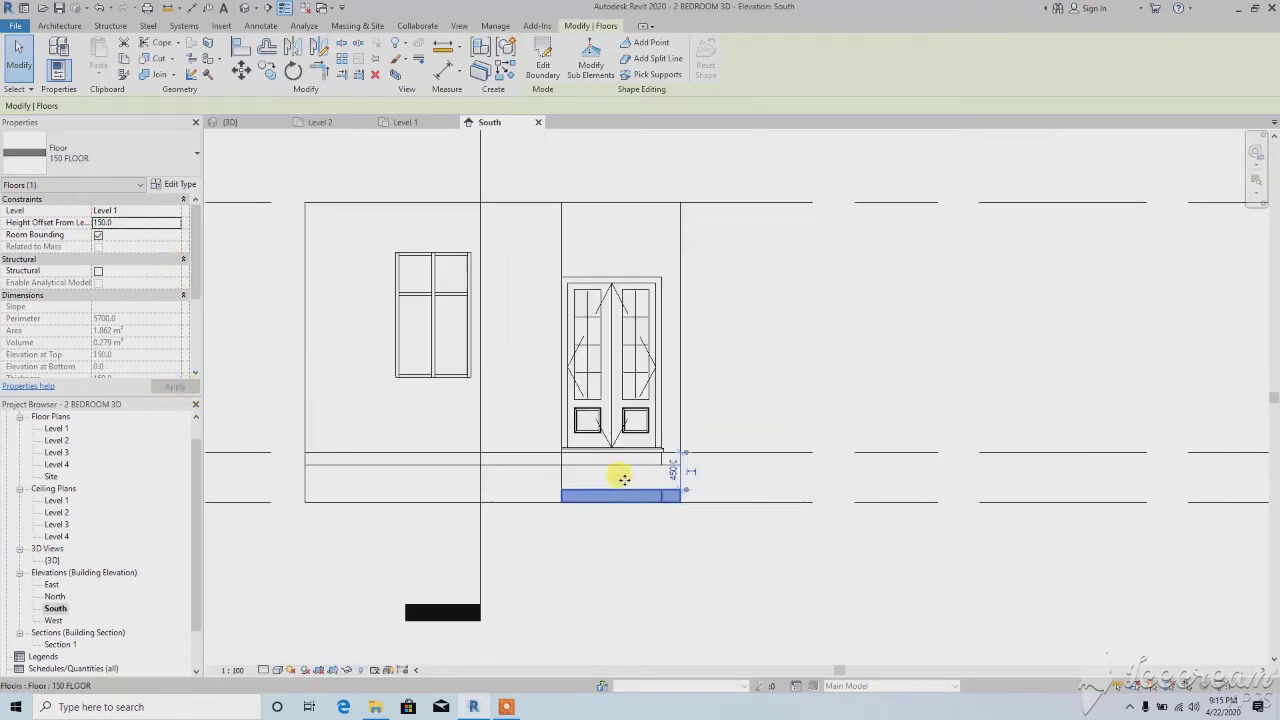
scroll(640, 498, down, 2)
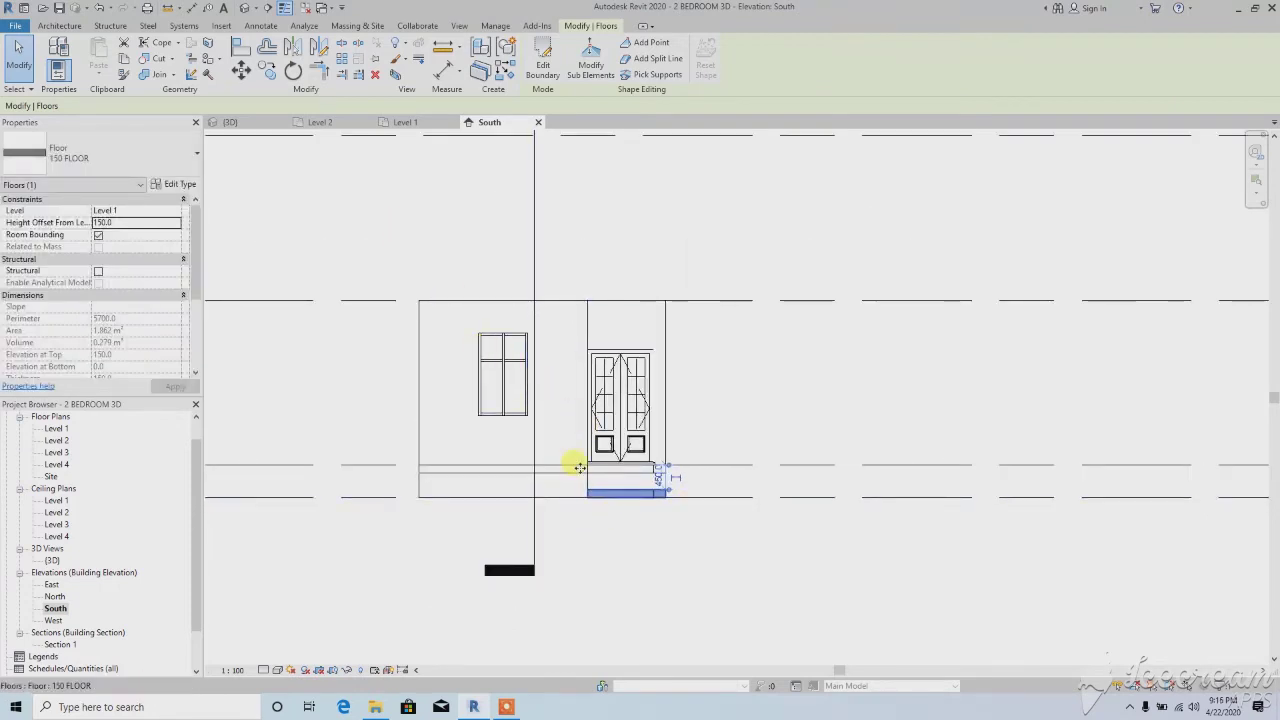
Copy the porch floor with CO, 150 above the original, to a 300.0 offset
key(c)
key(o)
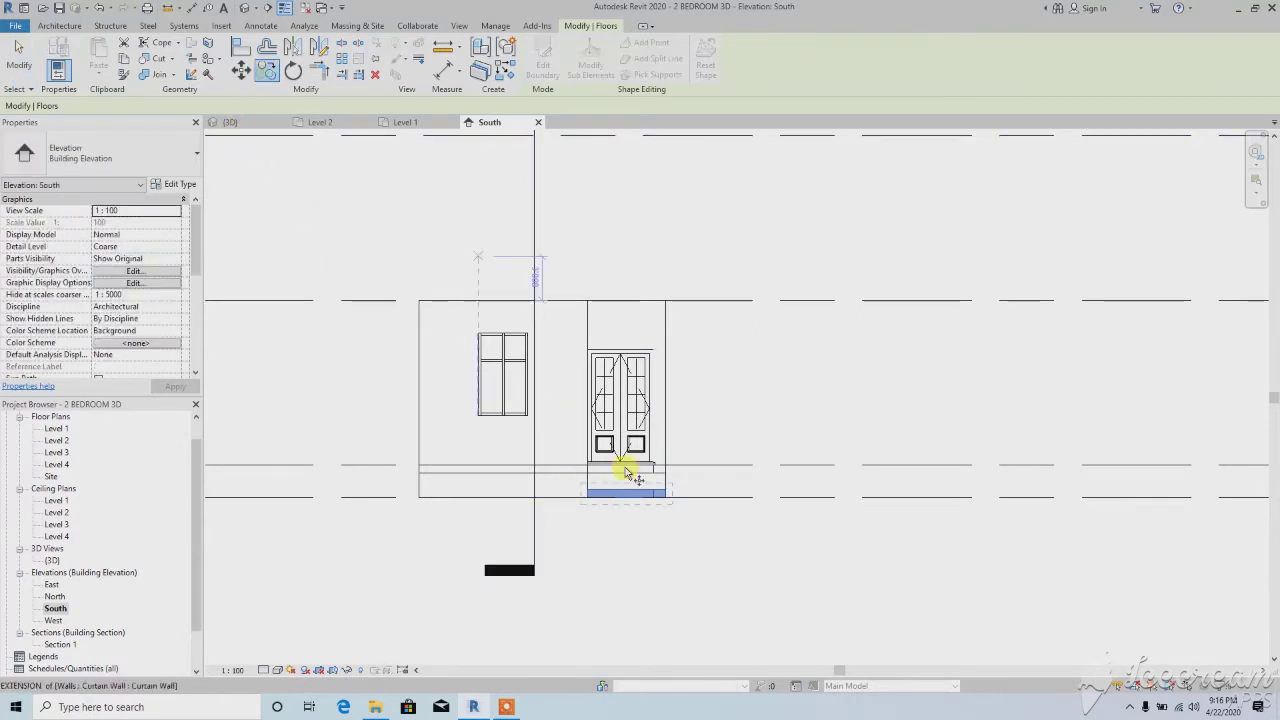
scroll(588, 495, up, 3)
click(588, 495)
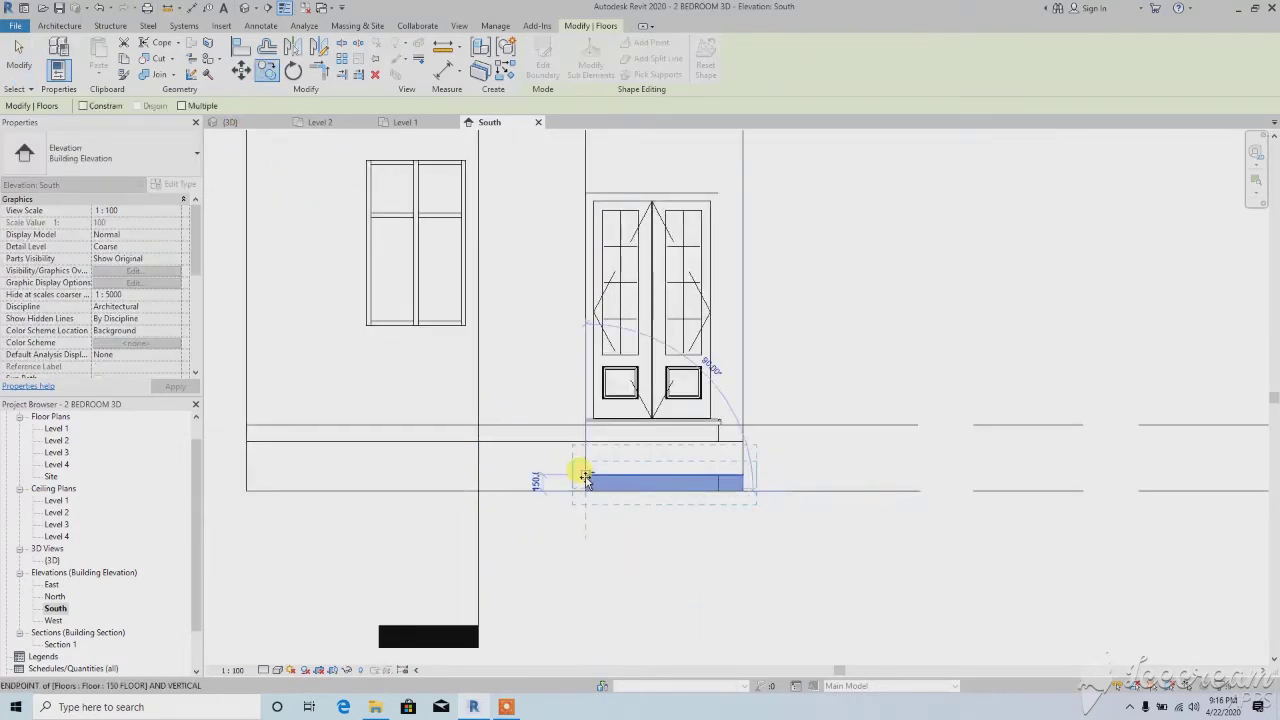
click(580, 472)
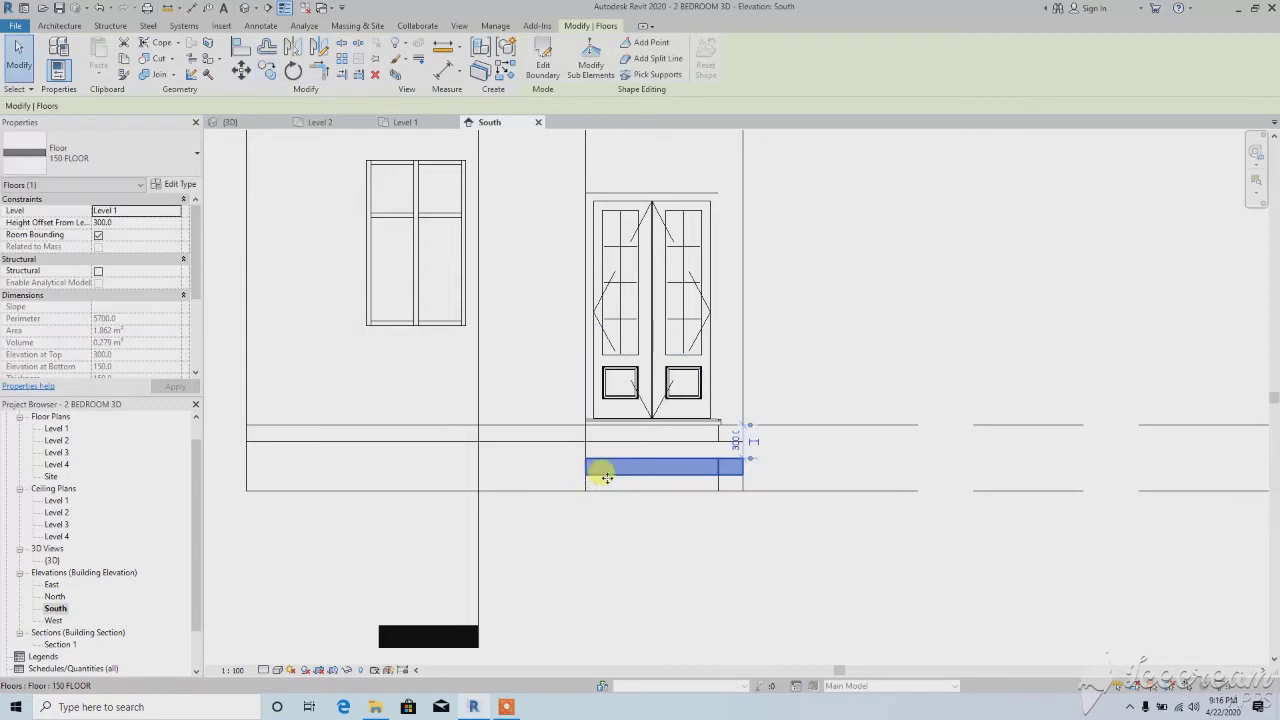
scroll(585, 440, down, 1)
scroll(586, 440, down, 2)
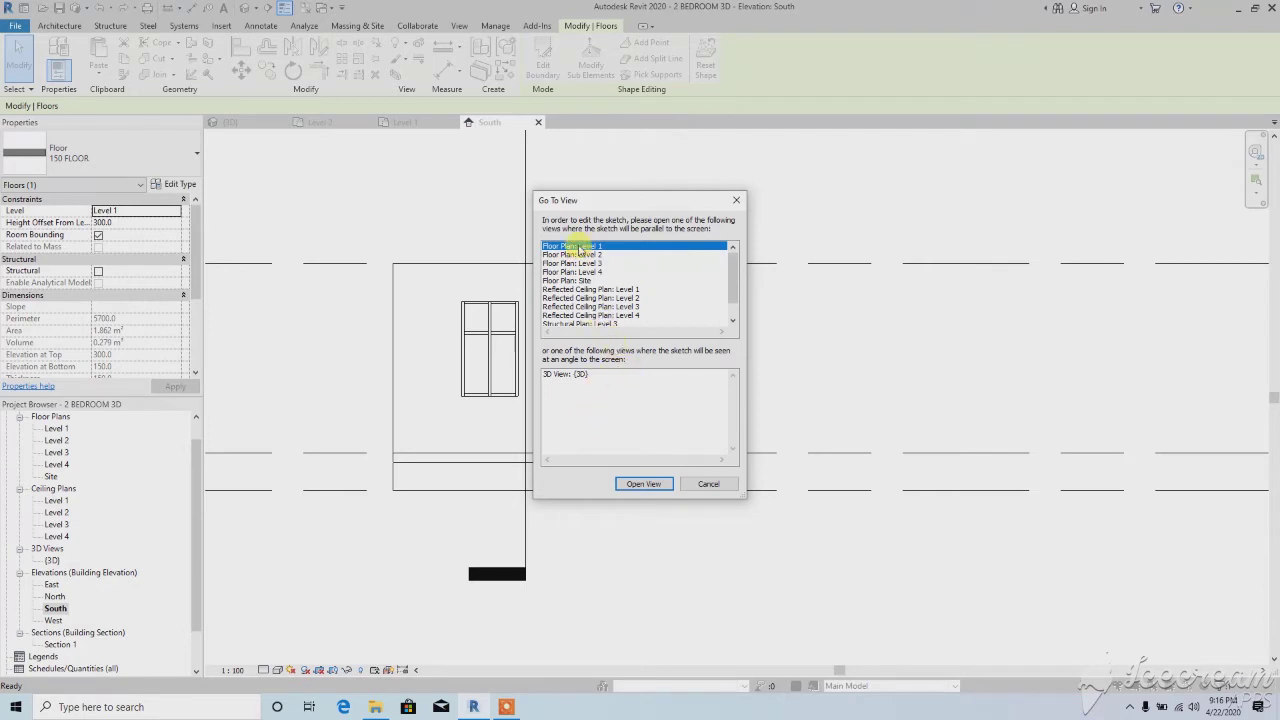
In the Level 1 plan, align the raised slab's front edge to the doorway-side line and finish
click(635, 484)
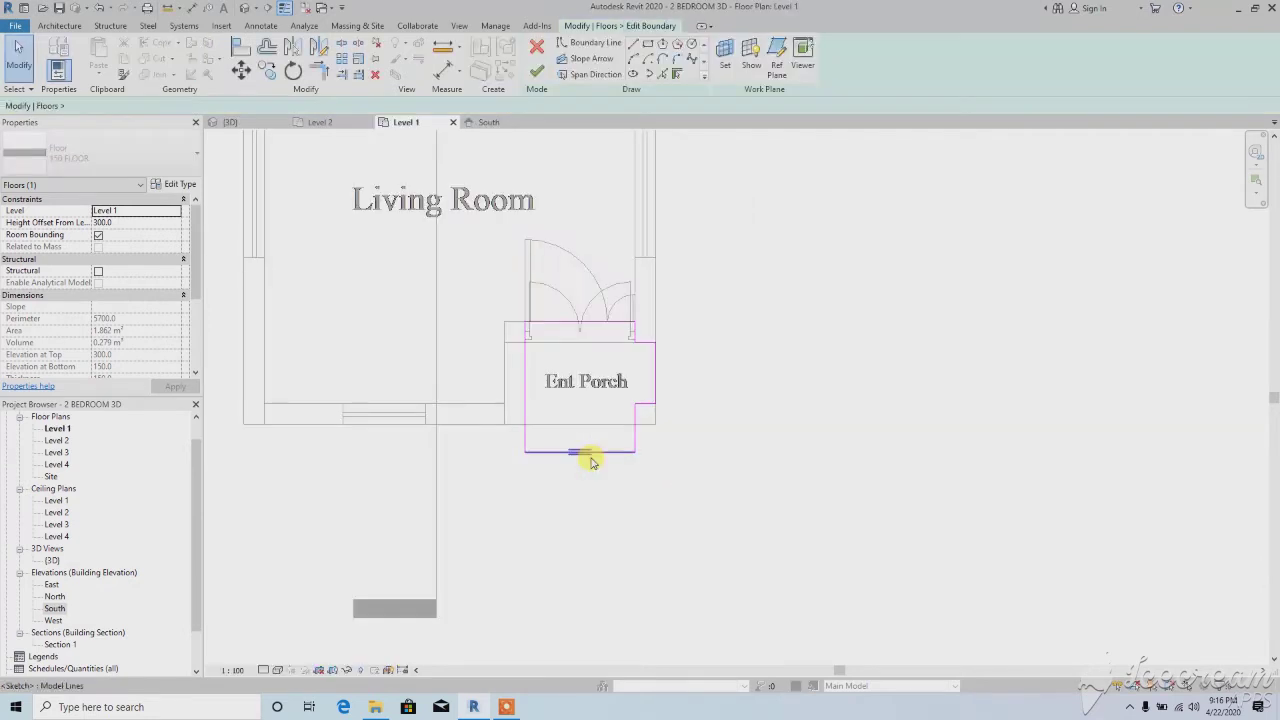
scroll(603, 425, up, 1)
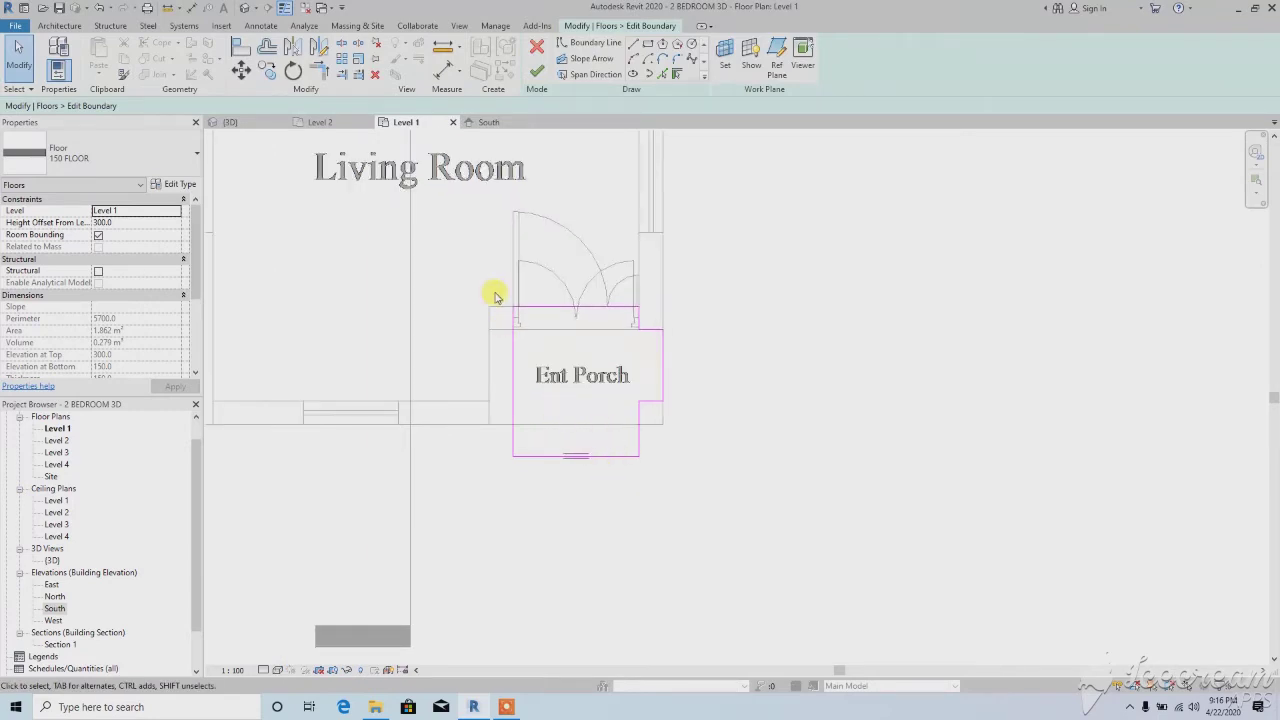
click(241, 46)
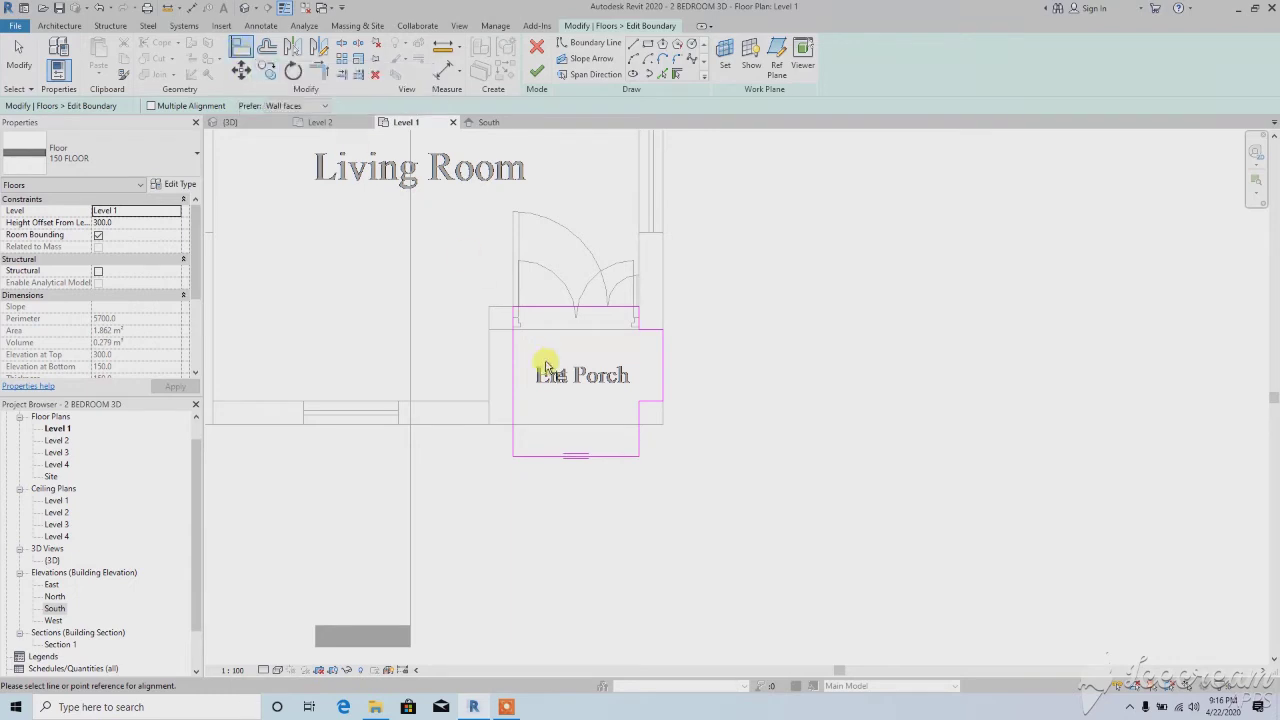
click(560, 425)
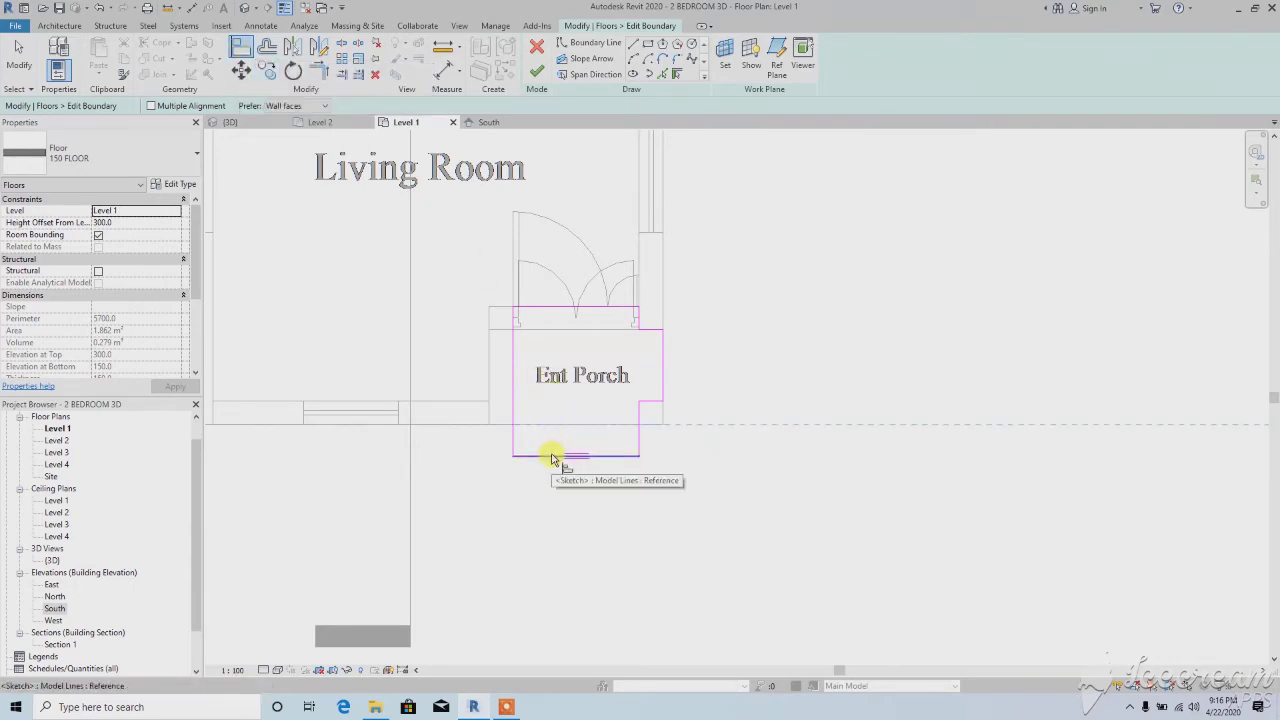
click(554, 457)
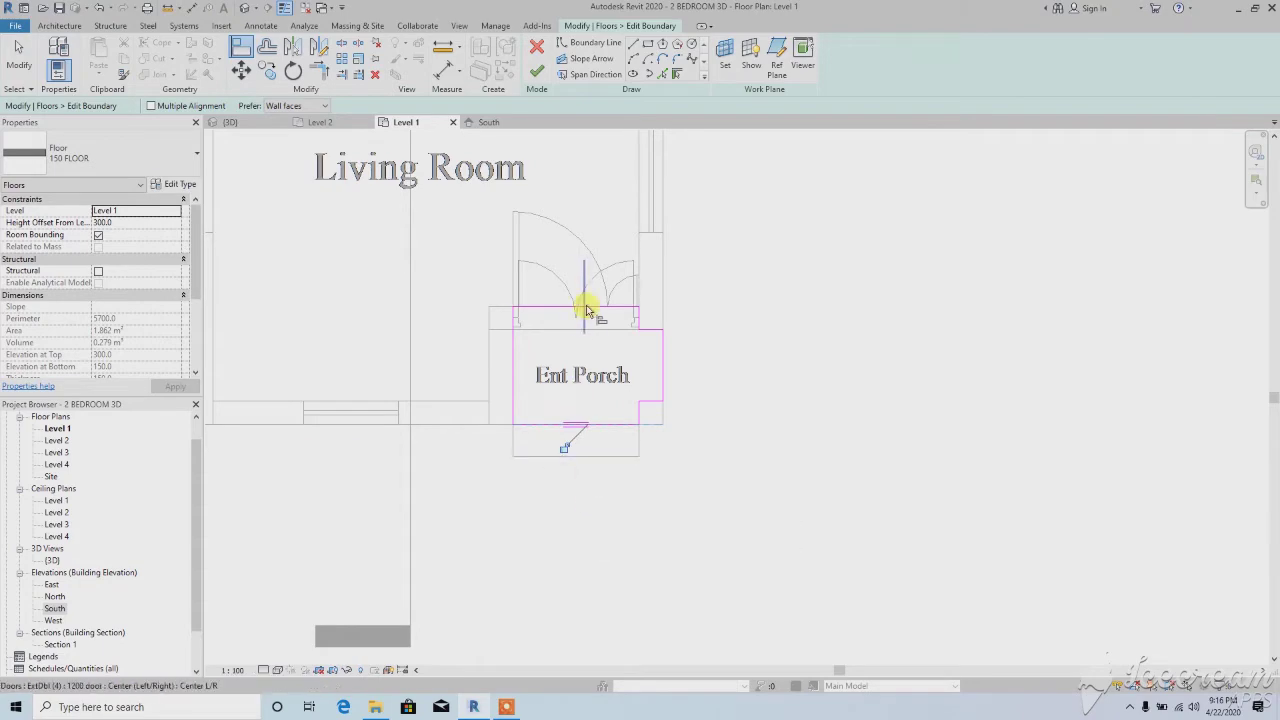
click(536, 72)
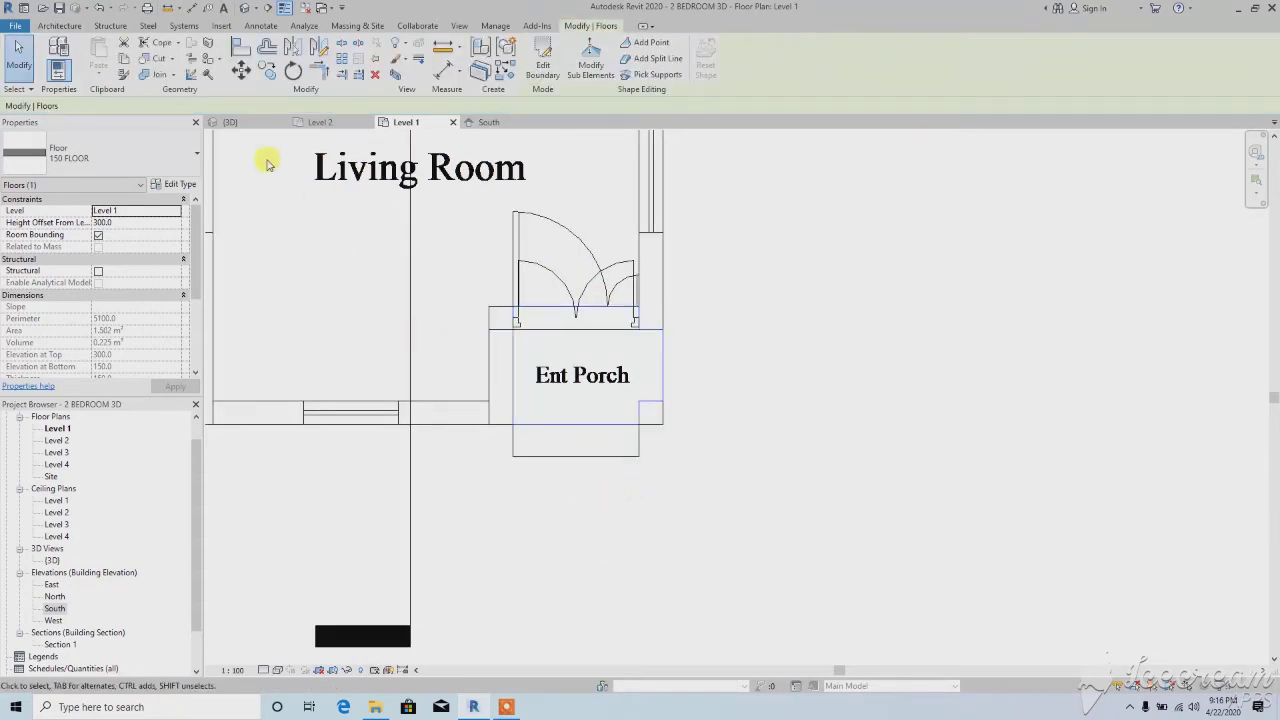
Select the entrance porch floor slab in the 3D view
click(245, 8)
scroll(595, 512, up, 5)
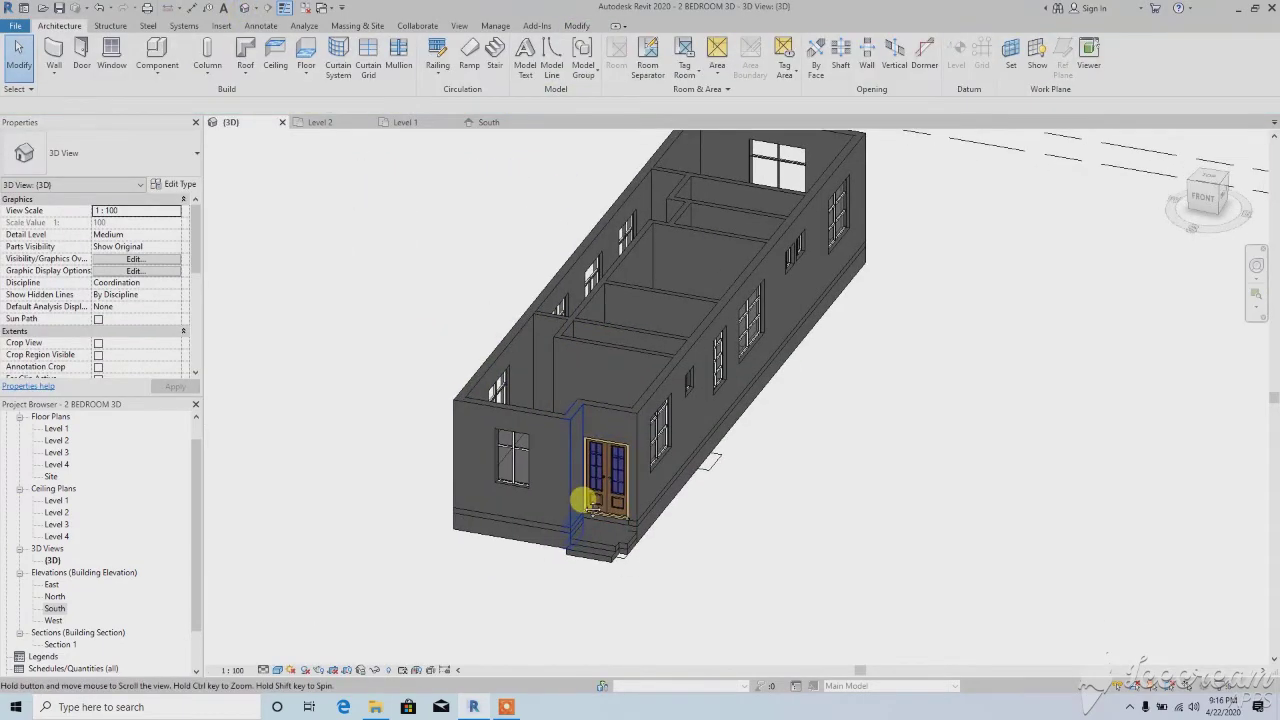
scroll(605, 440, up, 5)
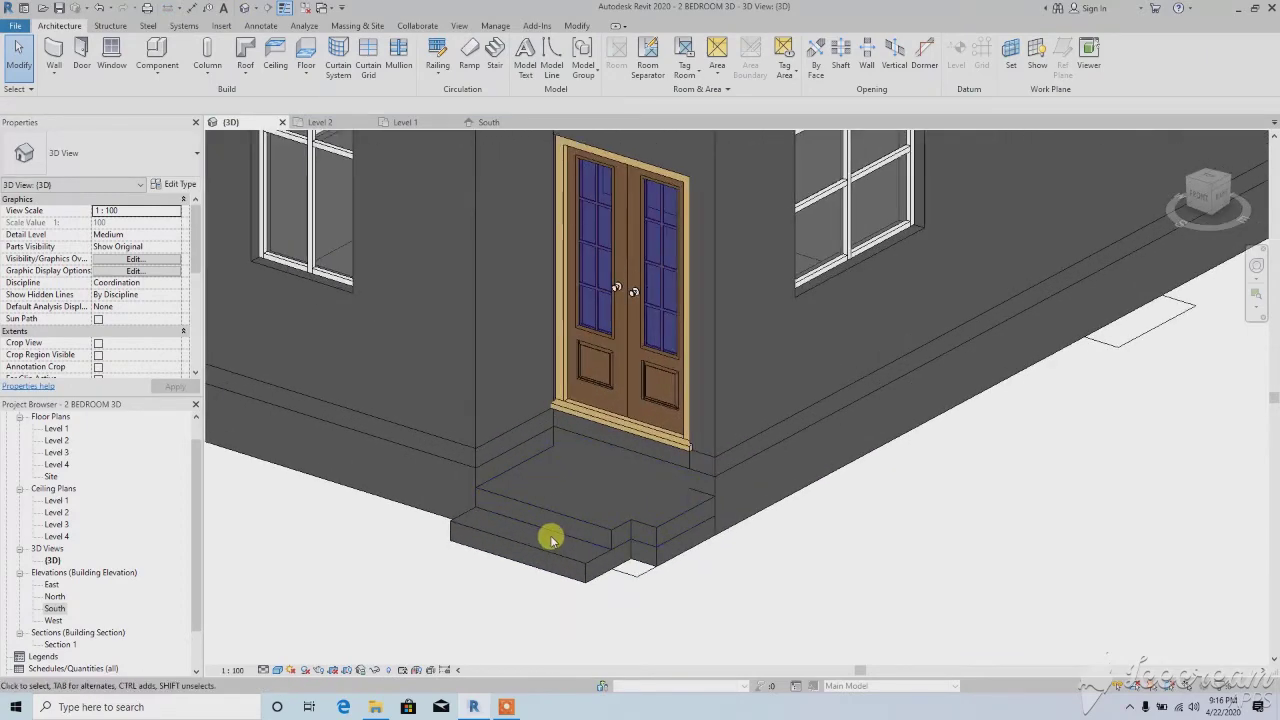
click(548, 512)
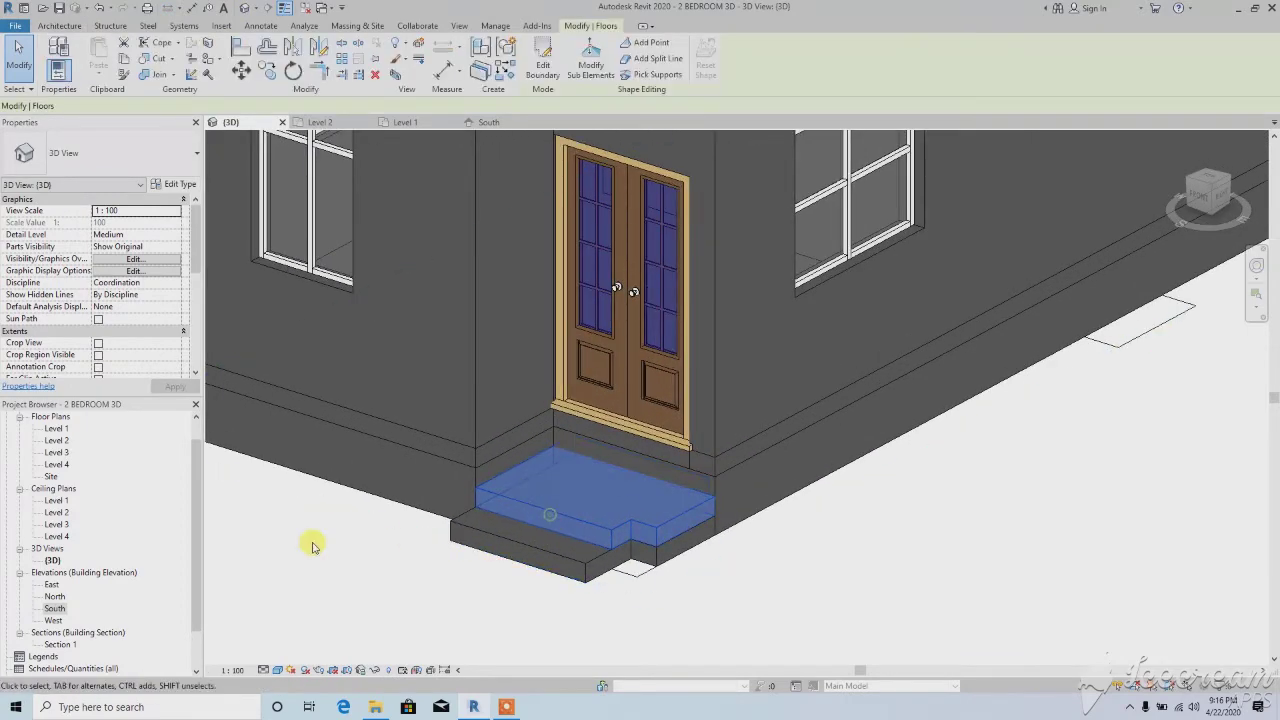
In the South elevation, copy the slab 150 mm higher to a 450.0 offset
double_click(54, 609)
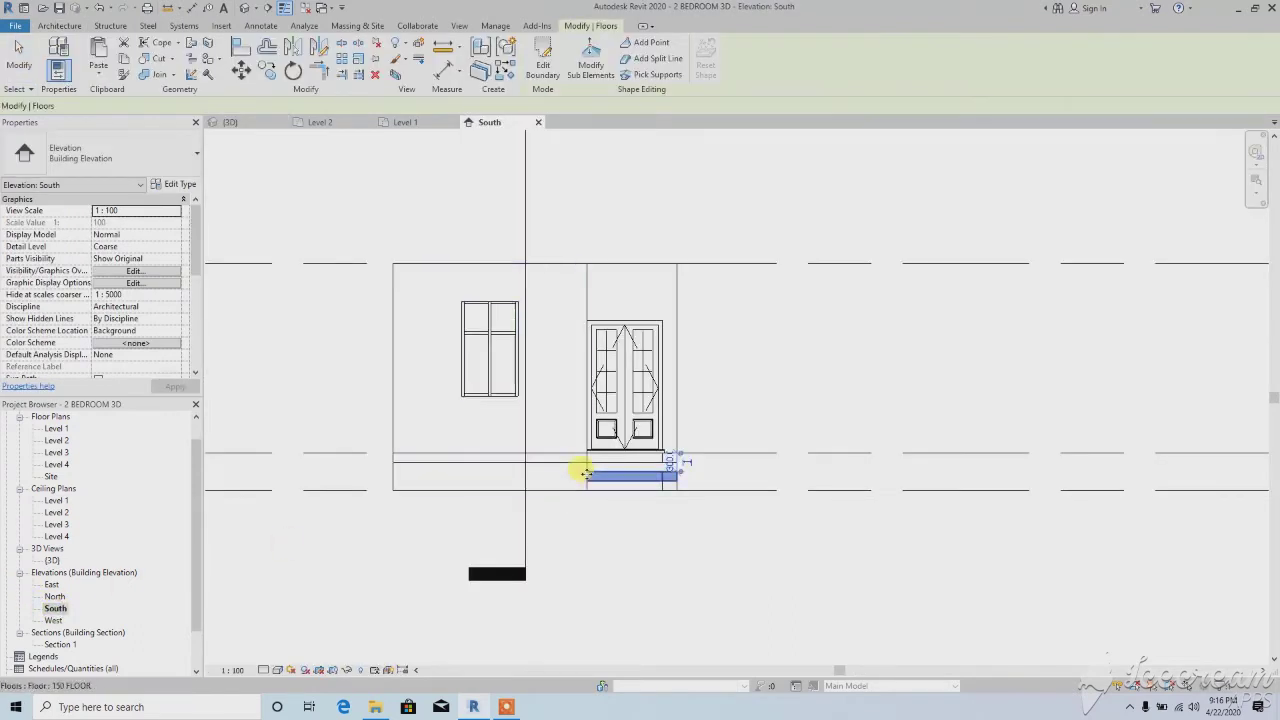
click(266, 70)
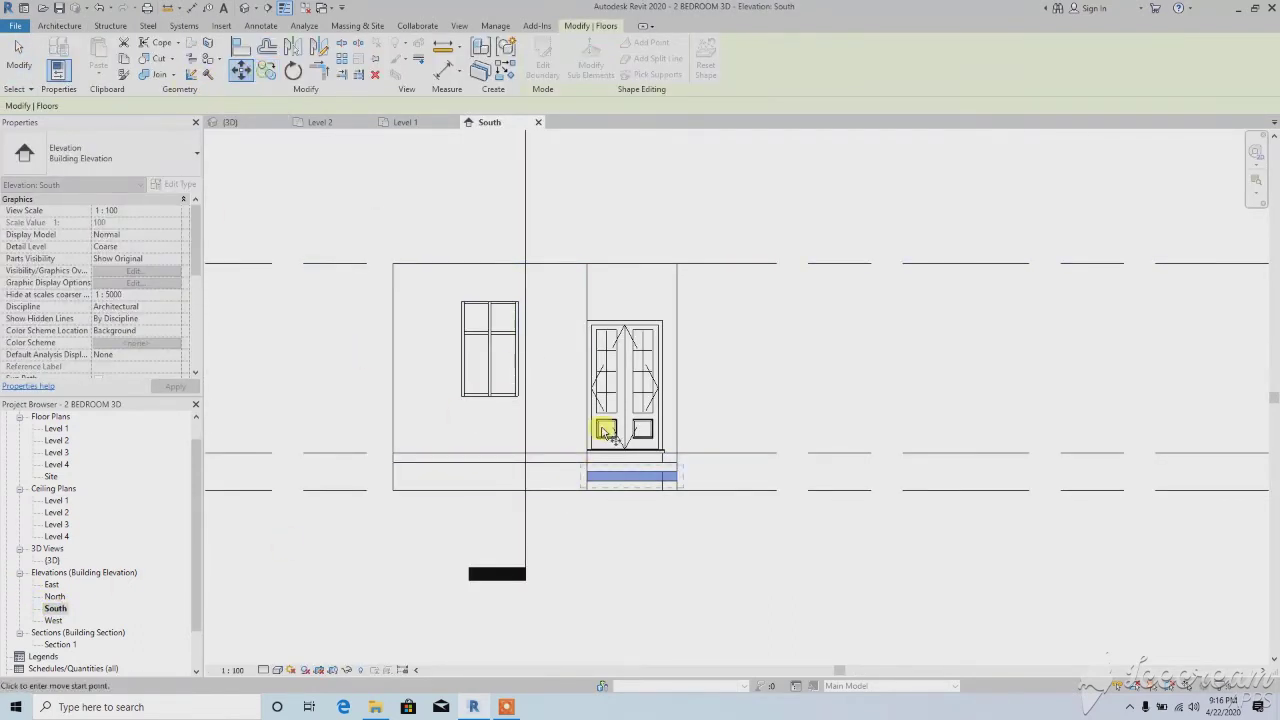
scroll(594, 484, up, 3)
click(577, 483)
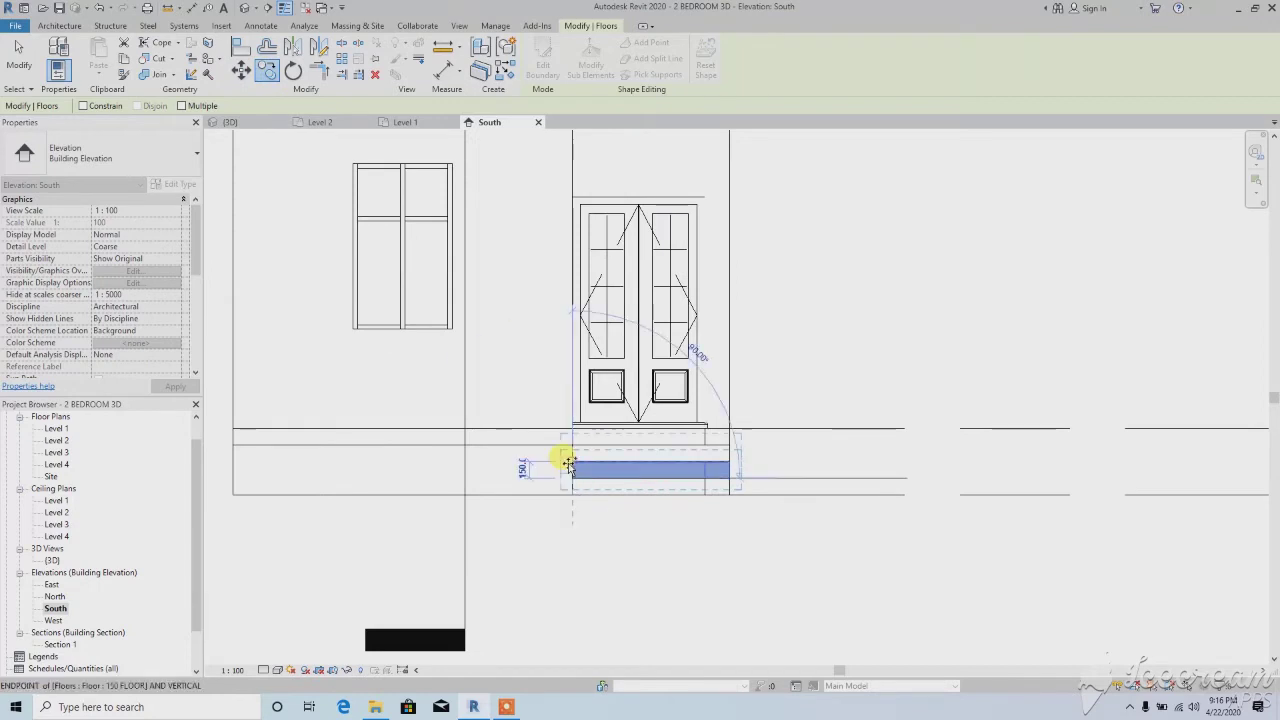
text(150)
key(Return)
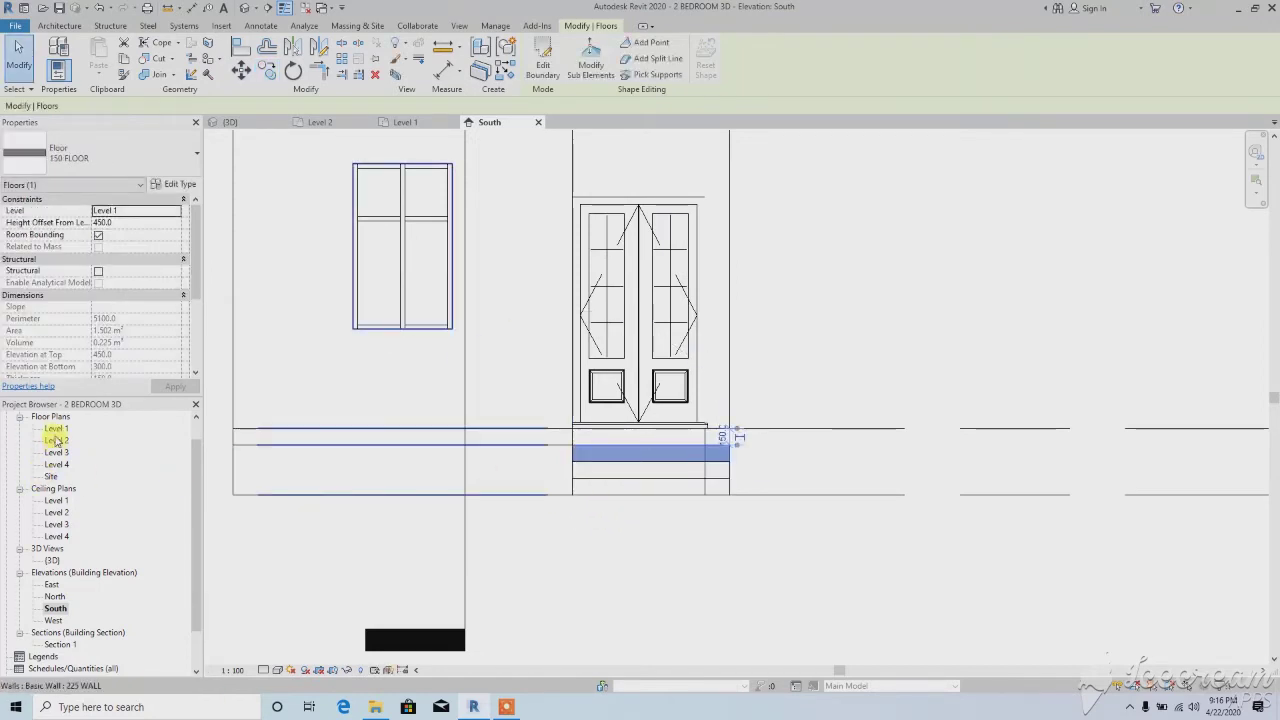
double_click(56, 428)
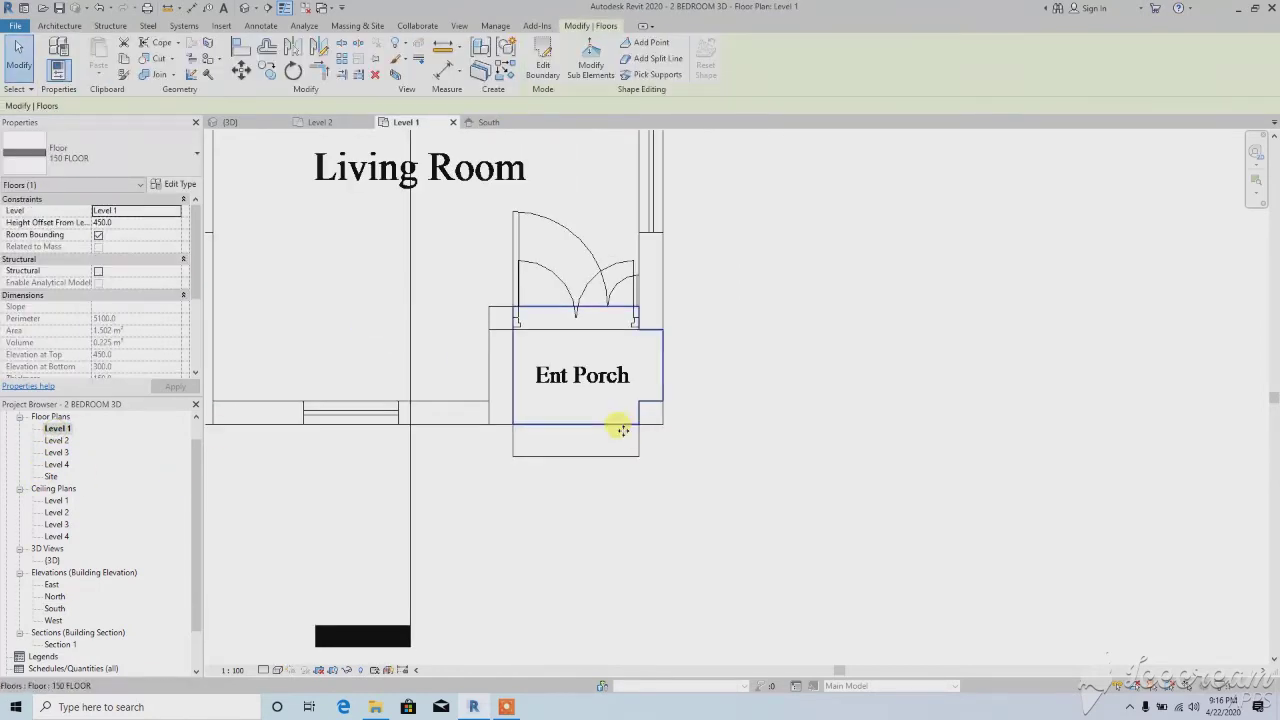
Delete the top slab's lower boundary lines so it covers only the upper porch (1.232 m²)
click(543, 62)
scroll(575, 440, up, 2)
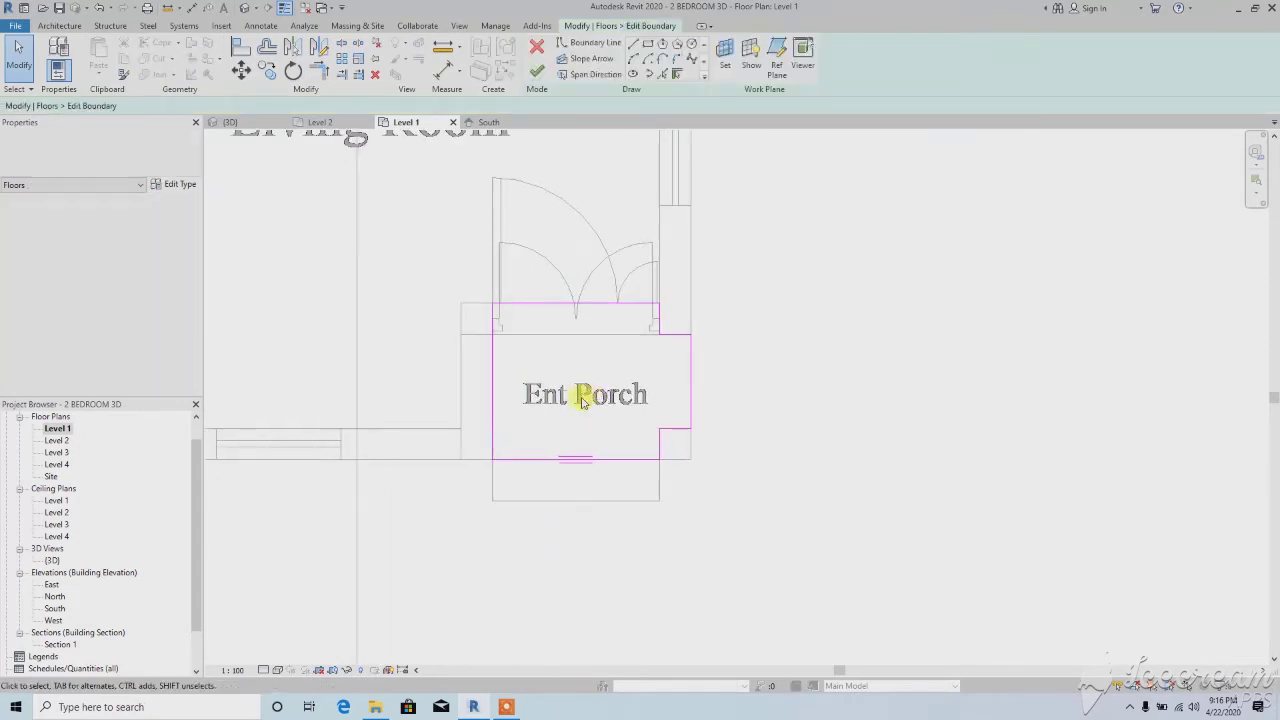
click(317, 71)
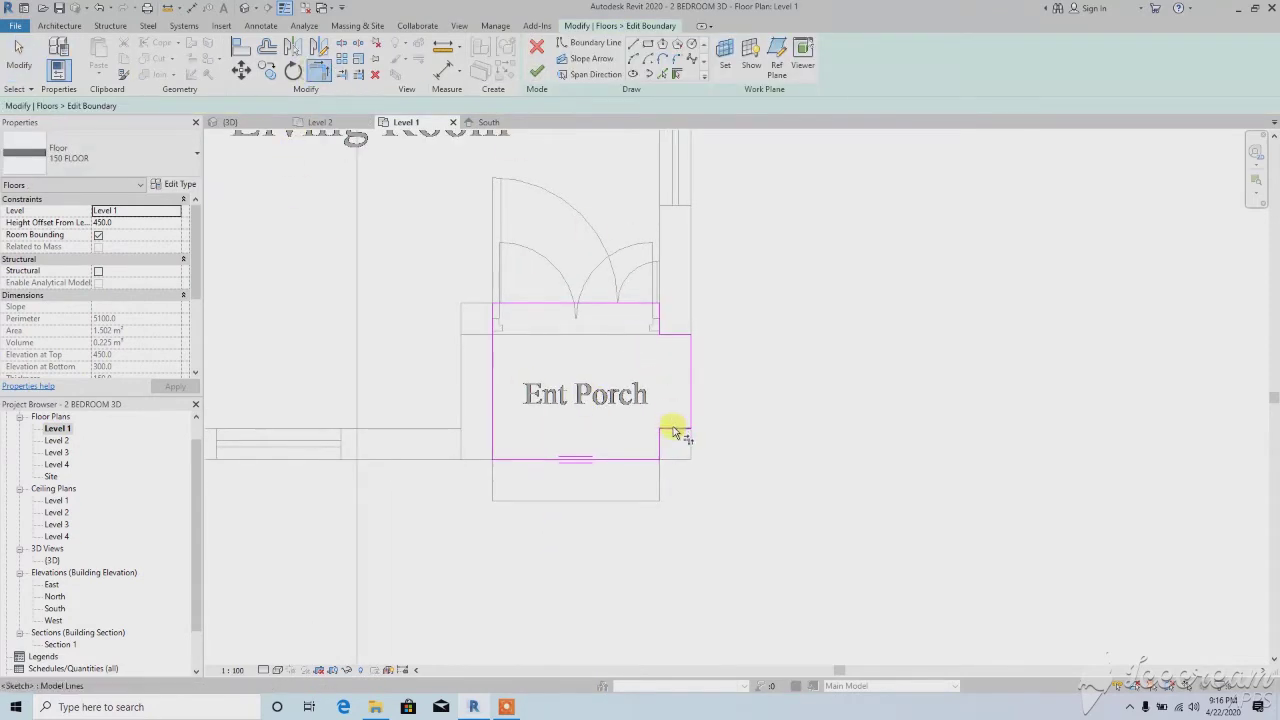
right_click(441, 375)
click(474, 394)
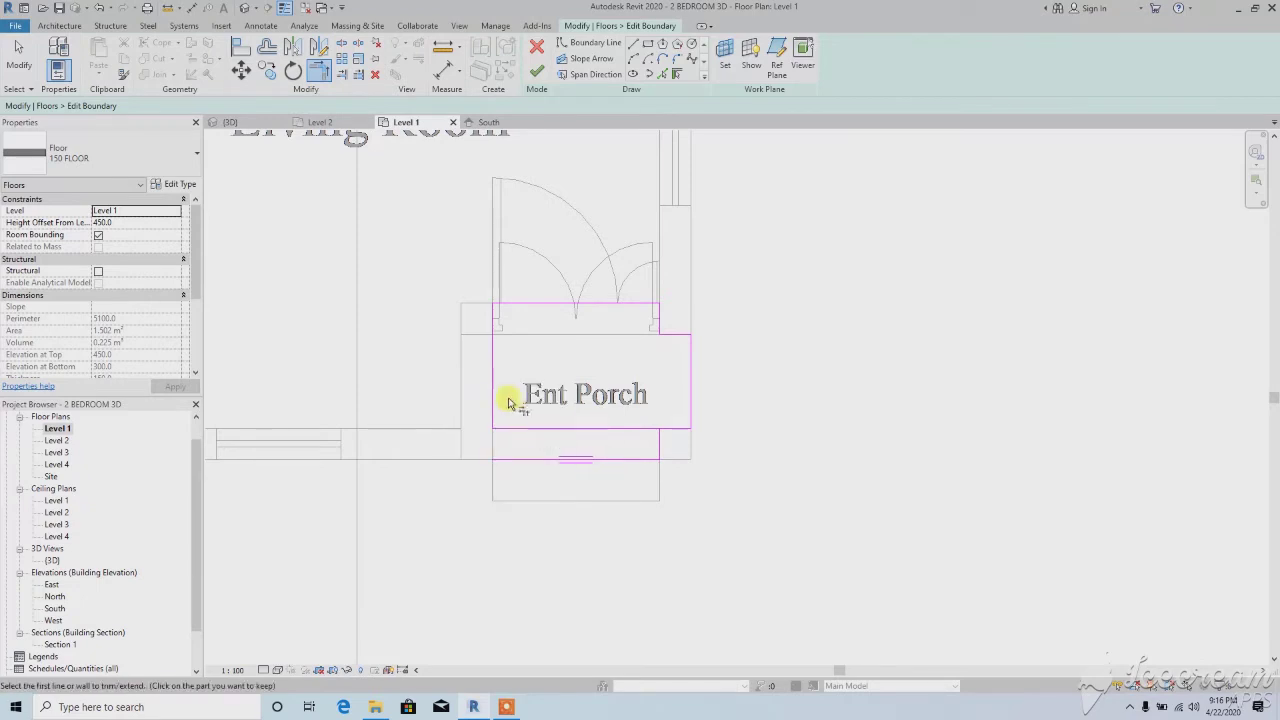
right_click(443, 360)
click(460, 368)
drag(451, 388, 682, 497)
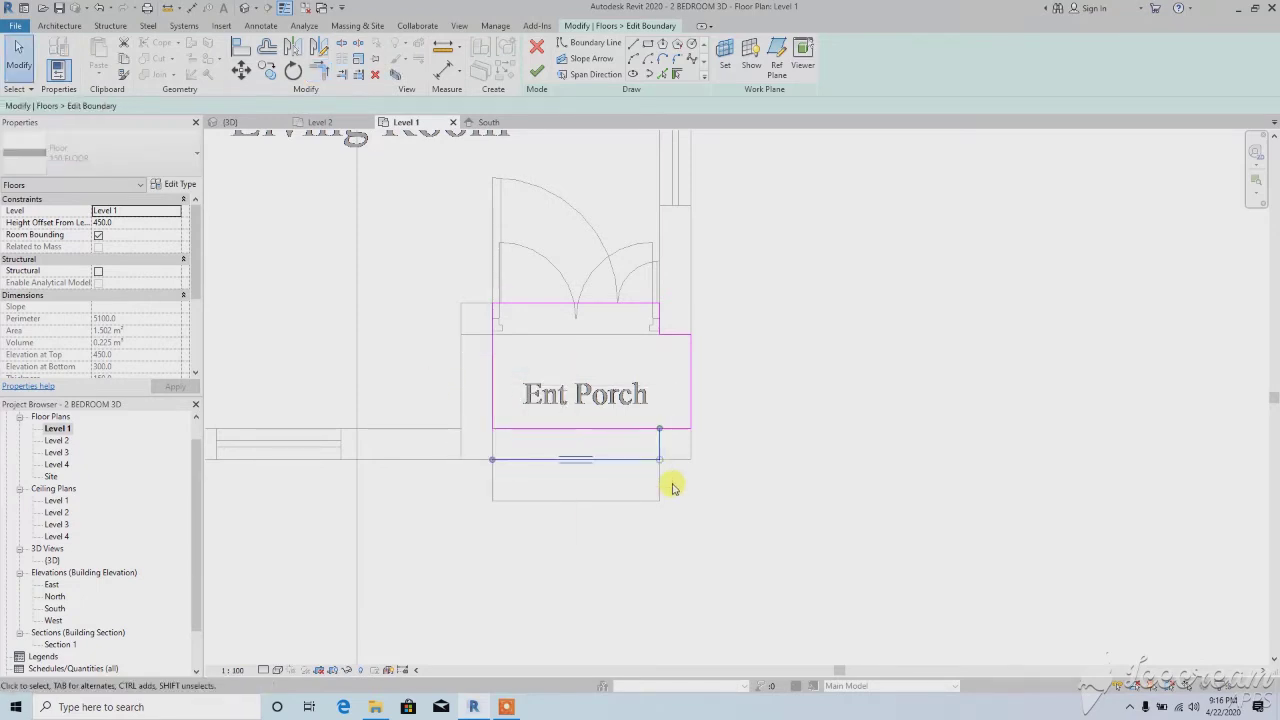
key(Delete)
click(537, 71)
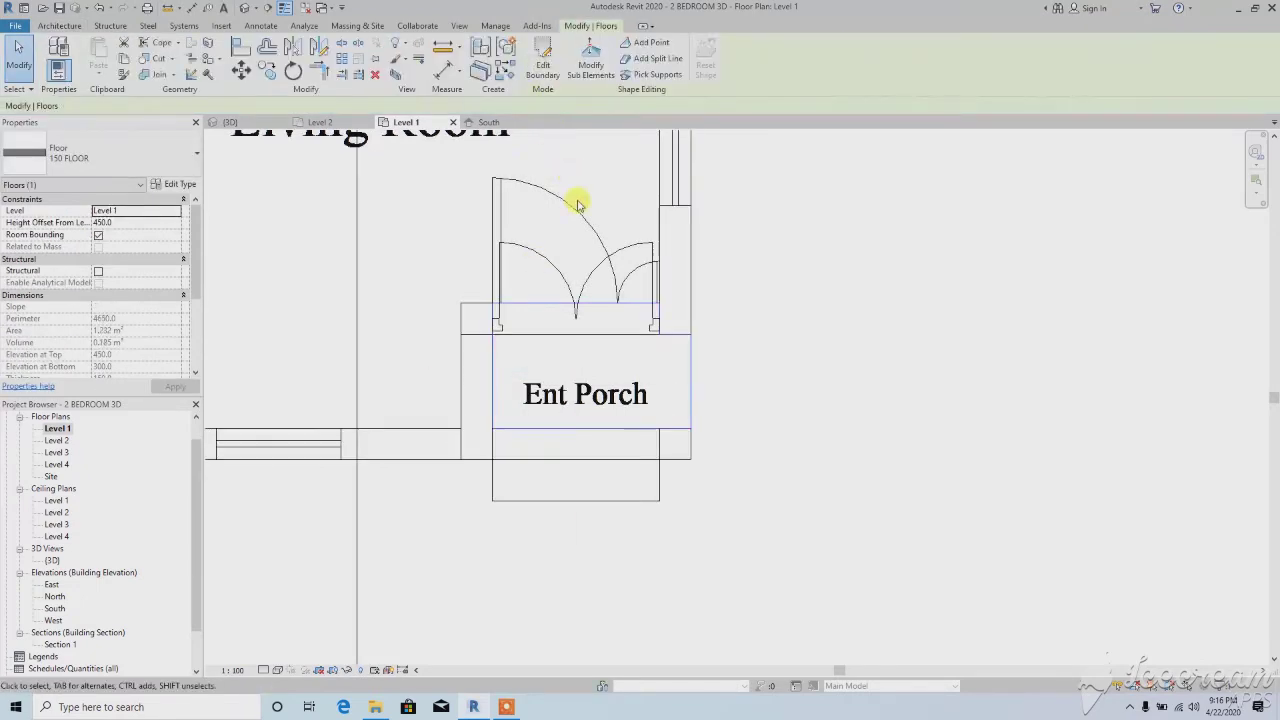
Return to the 3D view, clear the selection and orbit to inspect the stacked porch steps
click(245, 8)
key(Escape)
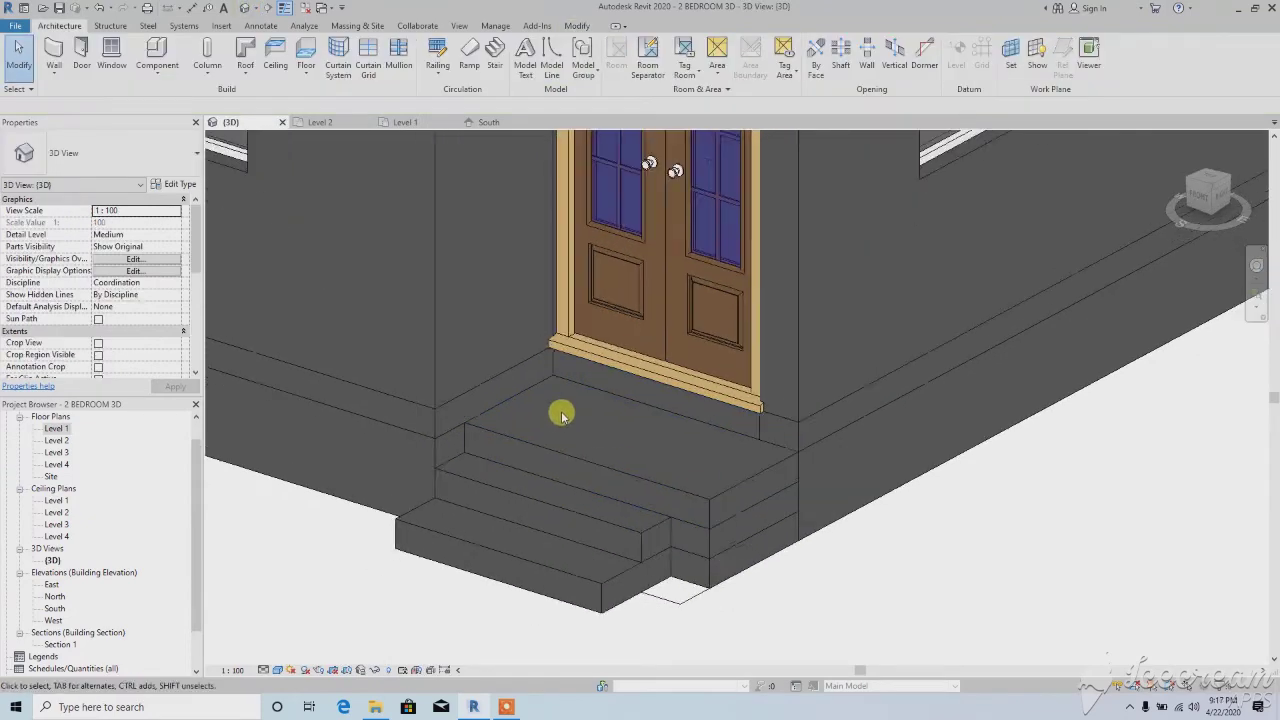
scroll(563, 457, down, 2)
middle_drag(563, 457, 591, 514)
scroll(543, 429, down, 3)
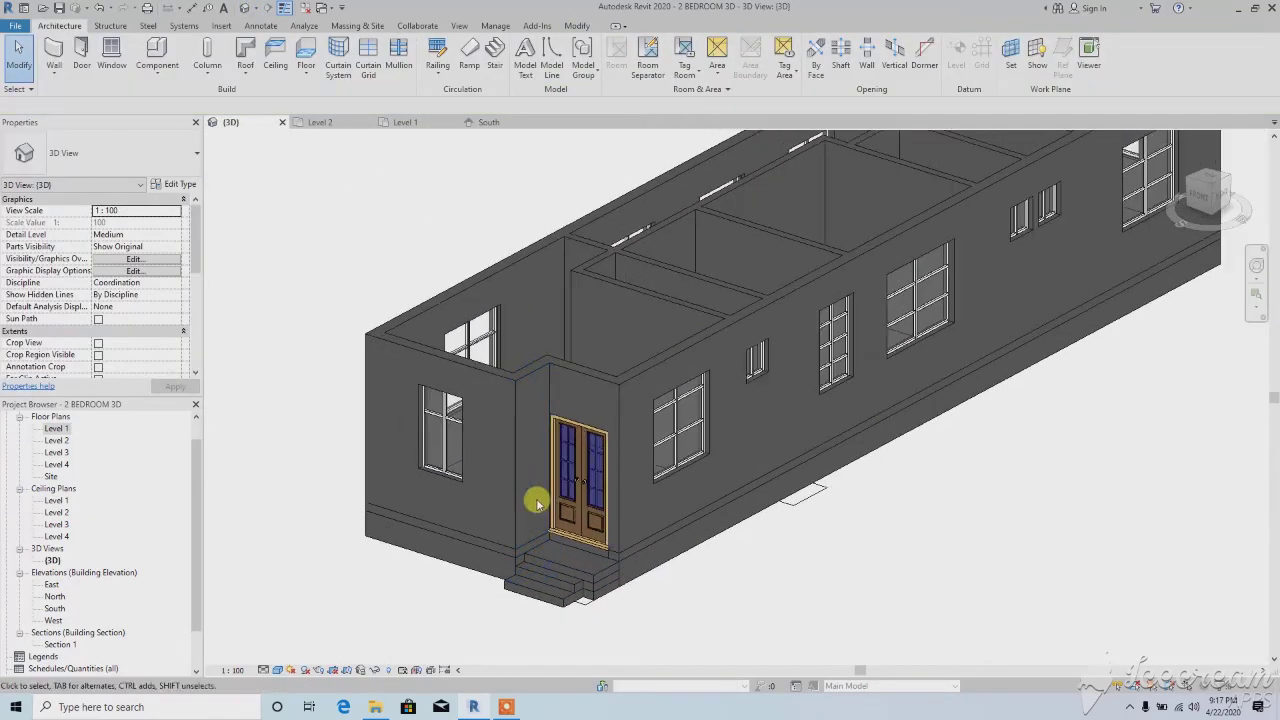
scroll(534, 420, down, 1)
shift+middle_drag(493, 452, 574, 484)
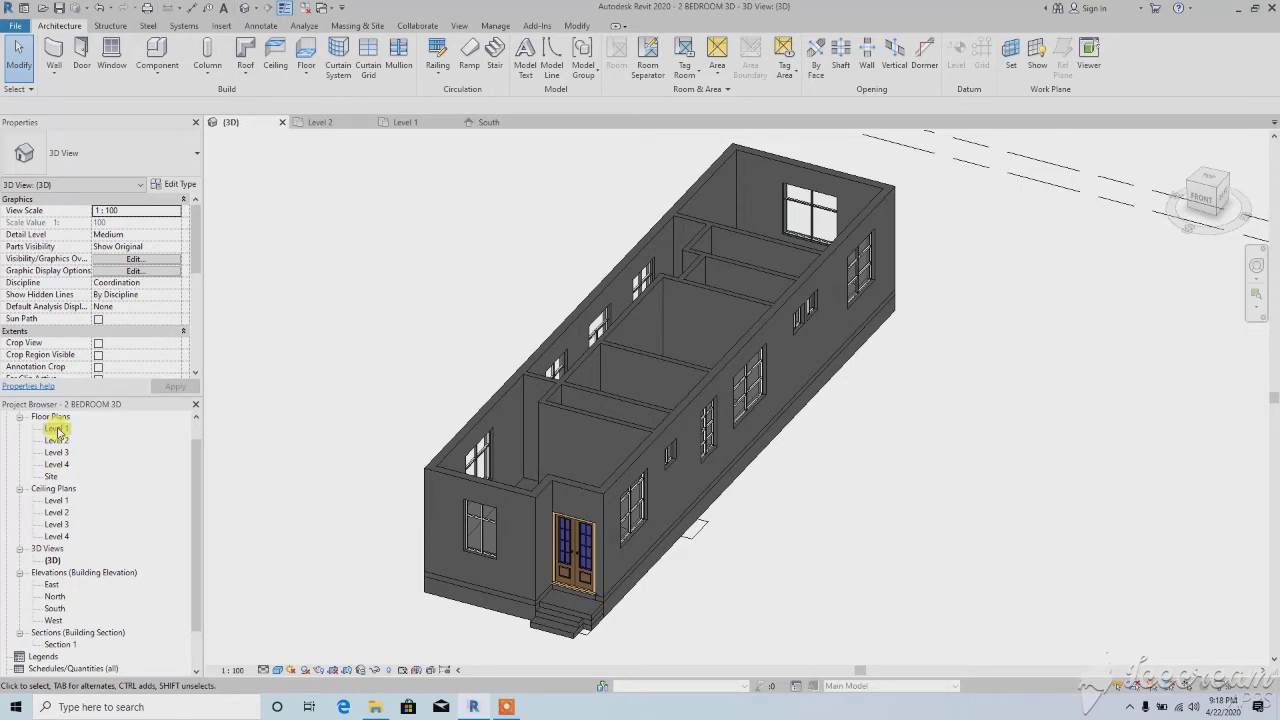
Open Ceiling Plans > Level 1 and zoom to the wall outline between elevation markers
double_click(56, 500)
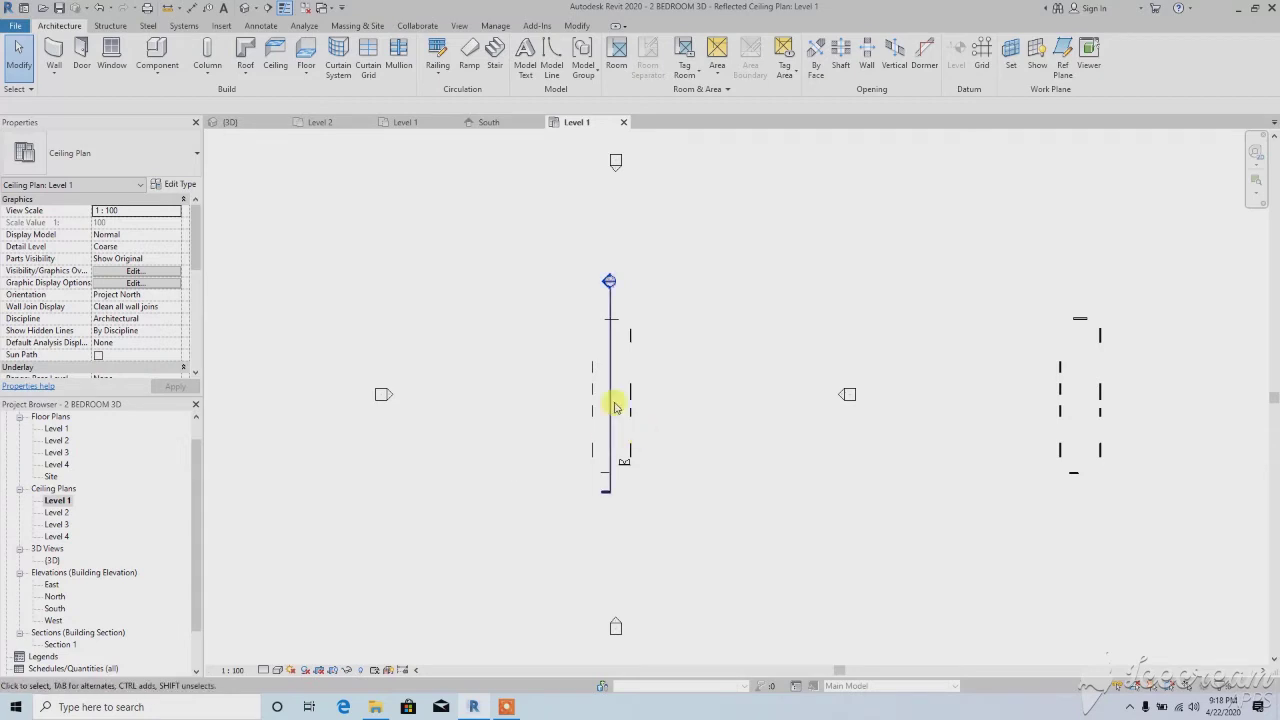
scroll(609, 397, up, 3)
scroll(571, 343, up, 2)
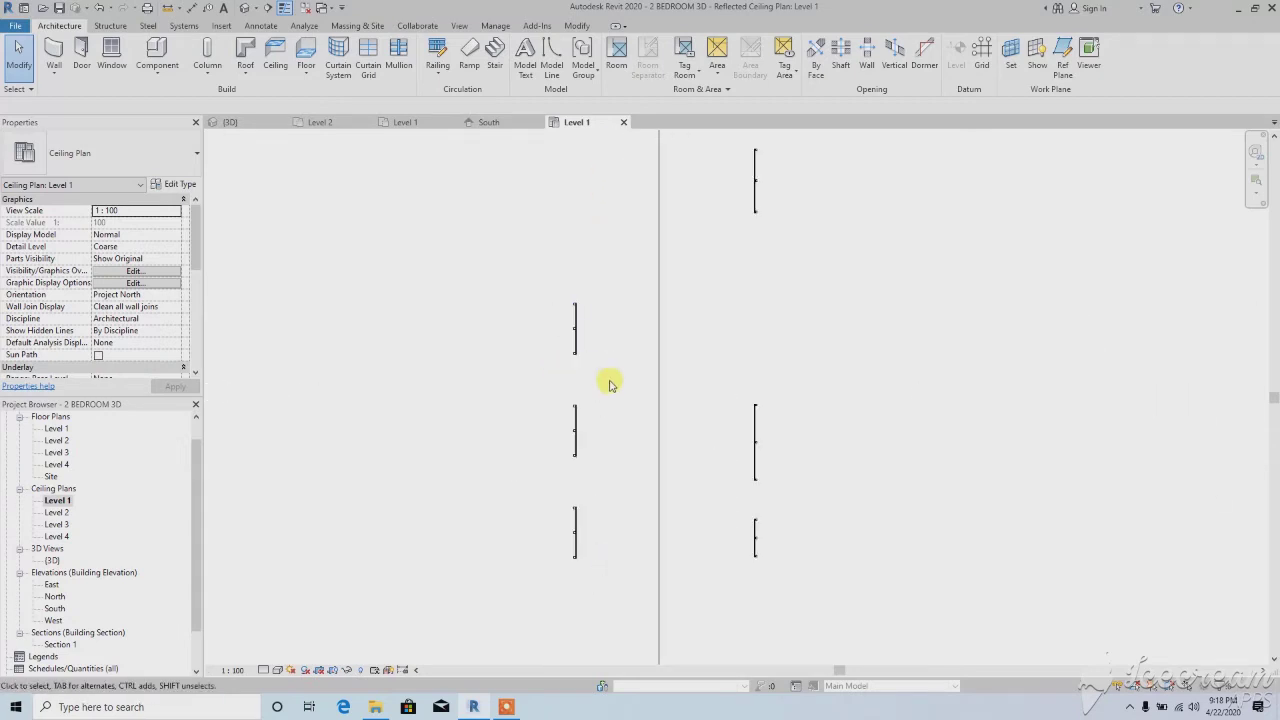
scroll(594, 354, down, 4)
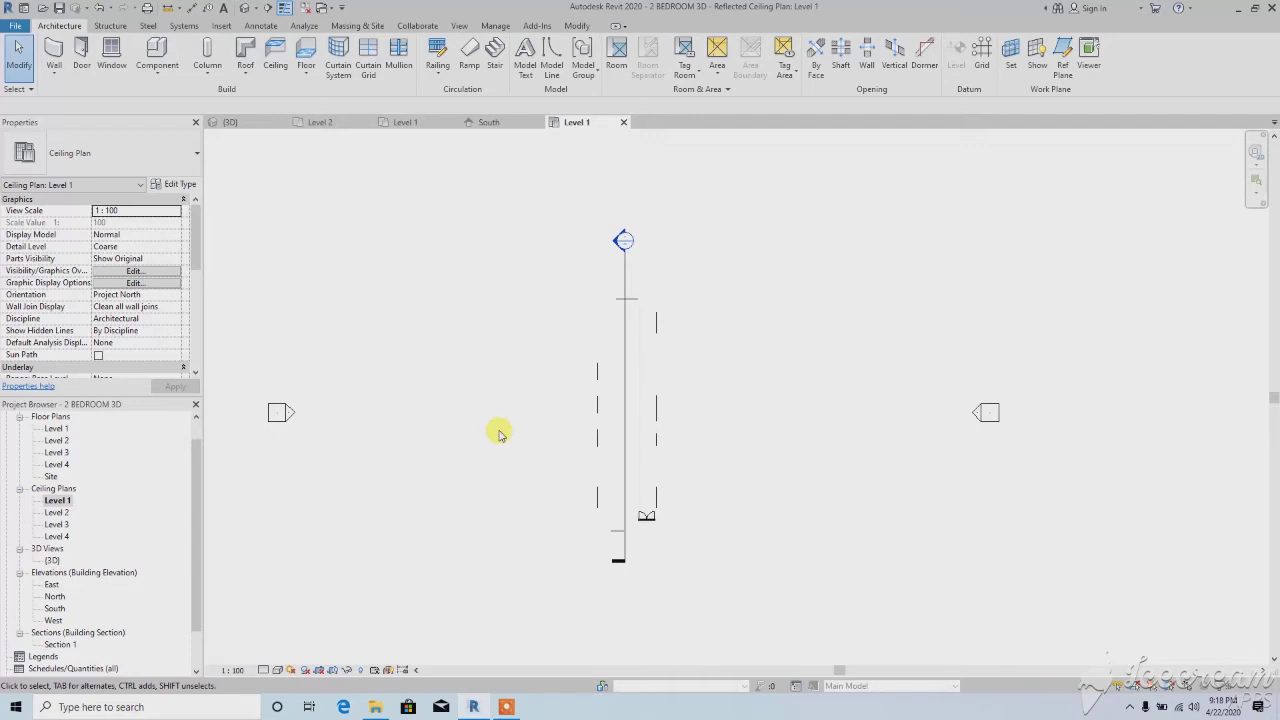
Set the ceiling plan's Underlay Base Level to Level 1 and apply it
click(195, 372)
click(195, 372)
click(195, 376)
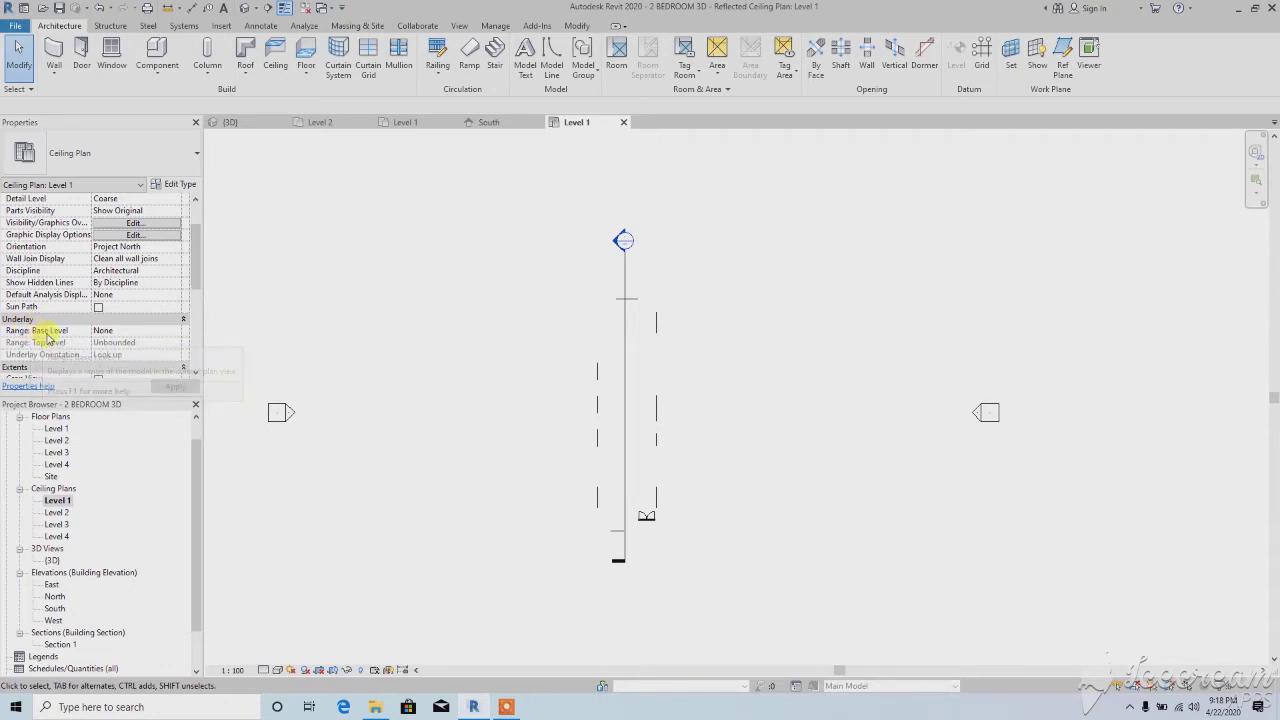
click(179, 336)
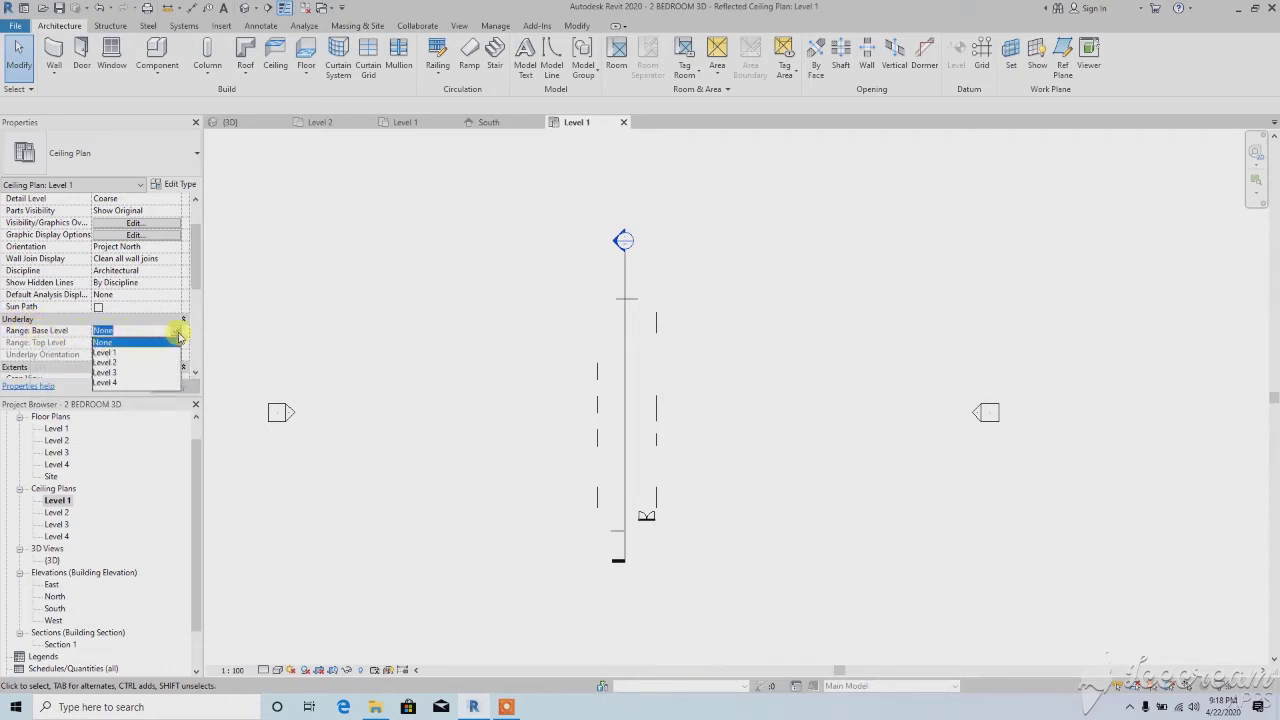
click(103, 352)
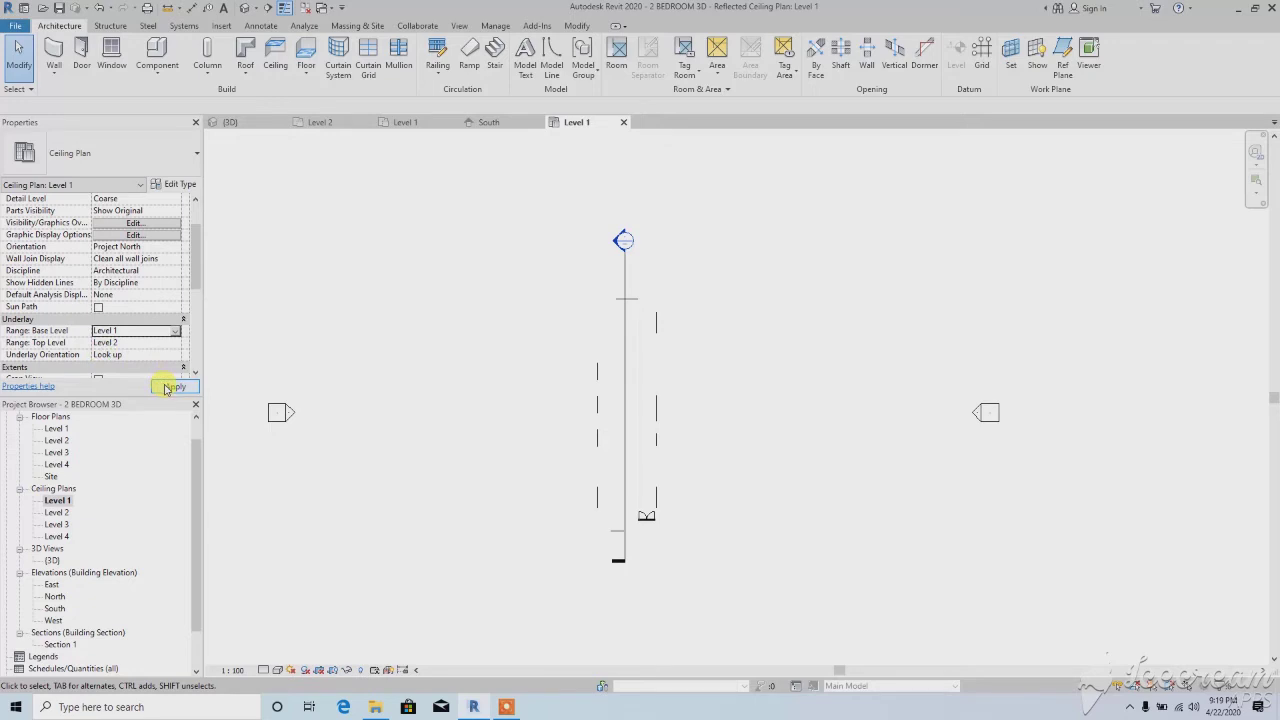
click(170, 387)
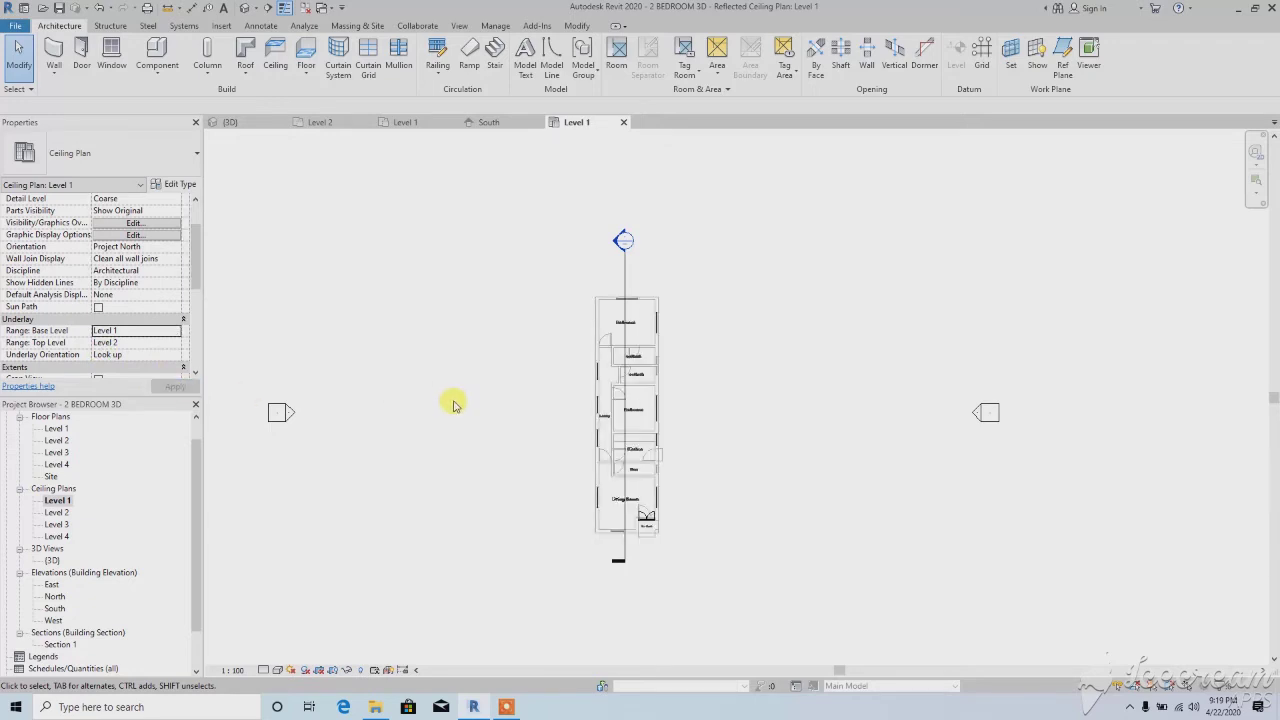
scroll(622, 390, up, 2)
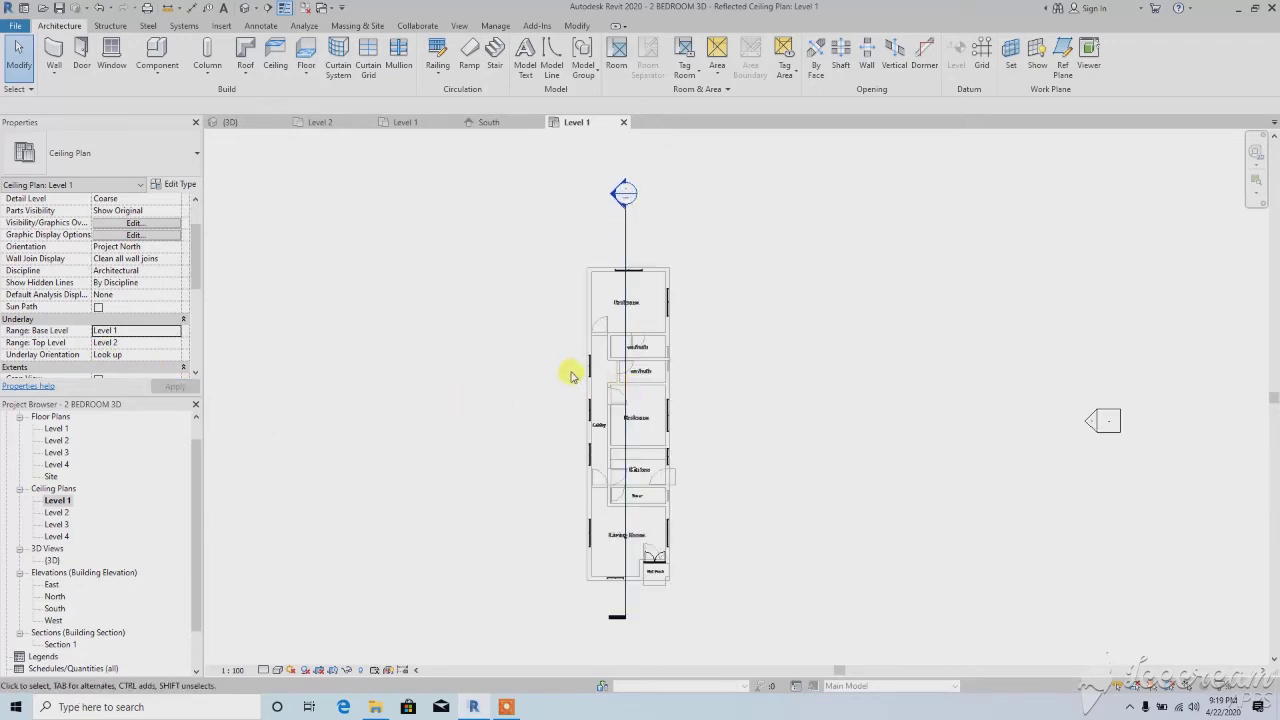
click(55, 503)
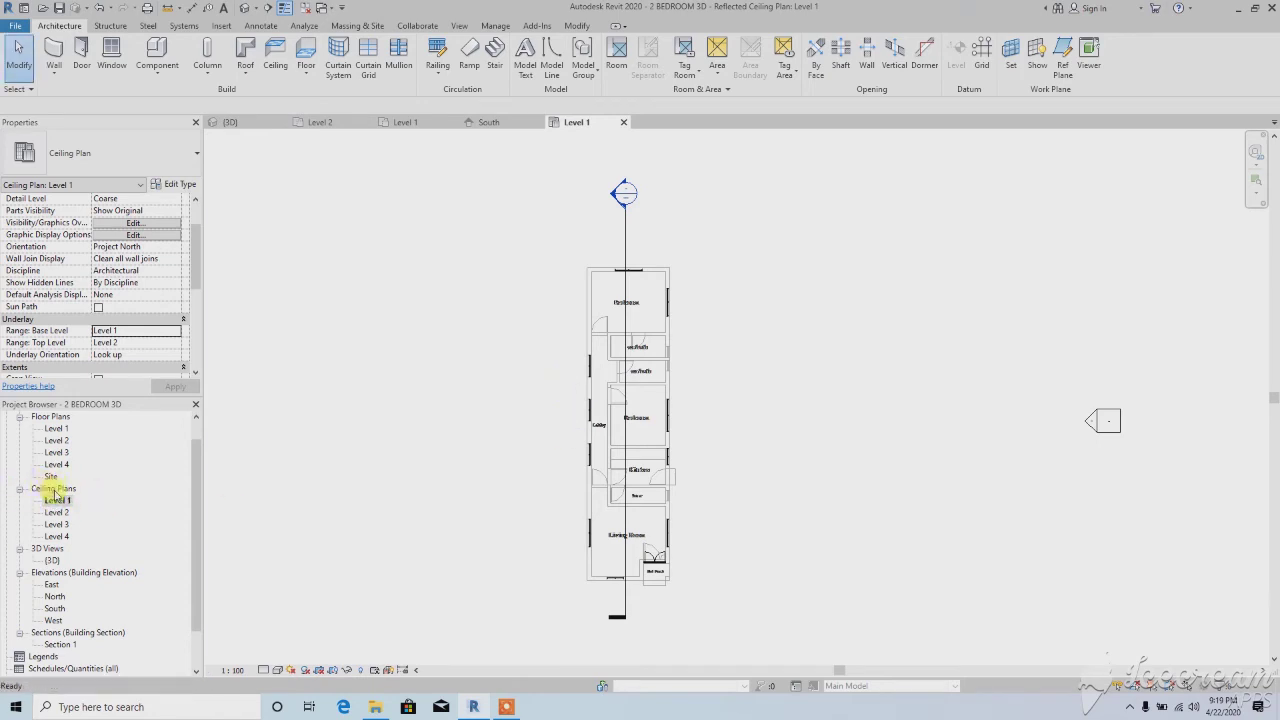
scroll(620, 366, up, 2)
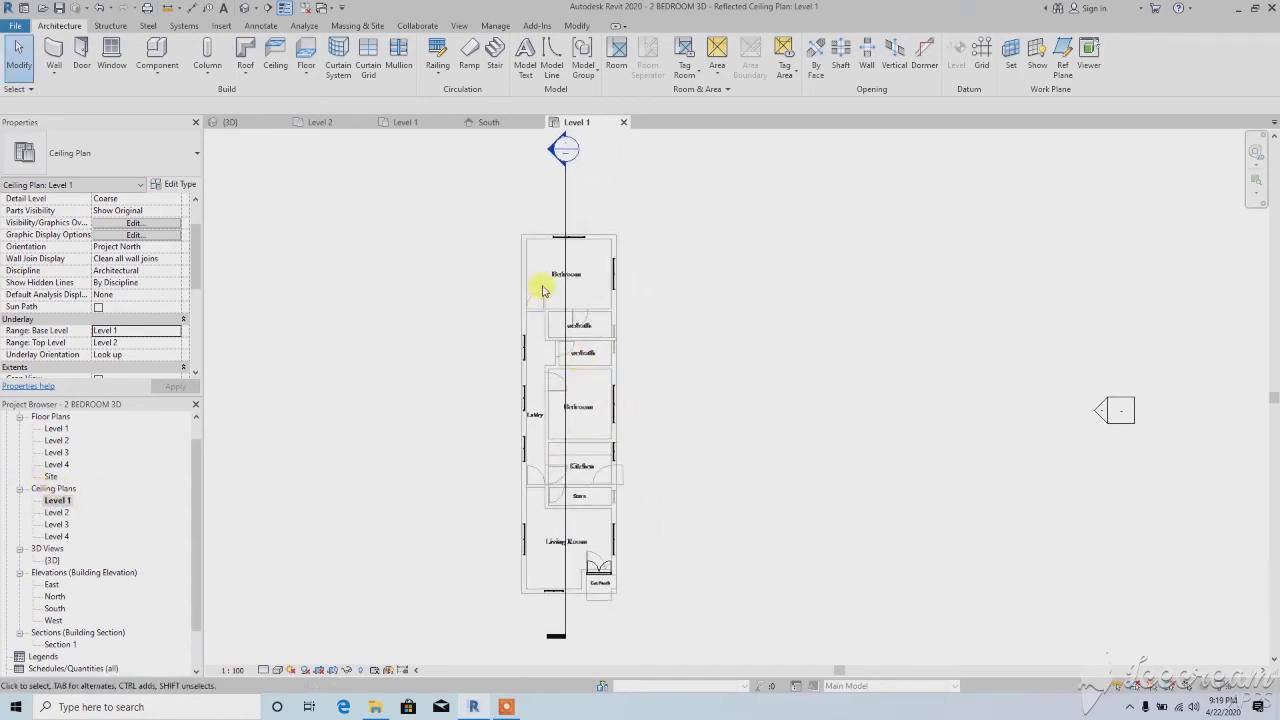
Start a Compound Ceiling 600 x 1200mm grid at 2600 offset inside the top Bedroom
click(273, 56)
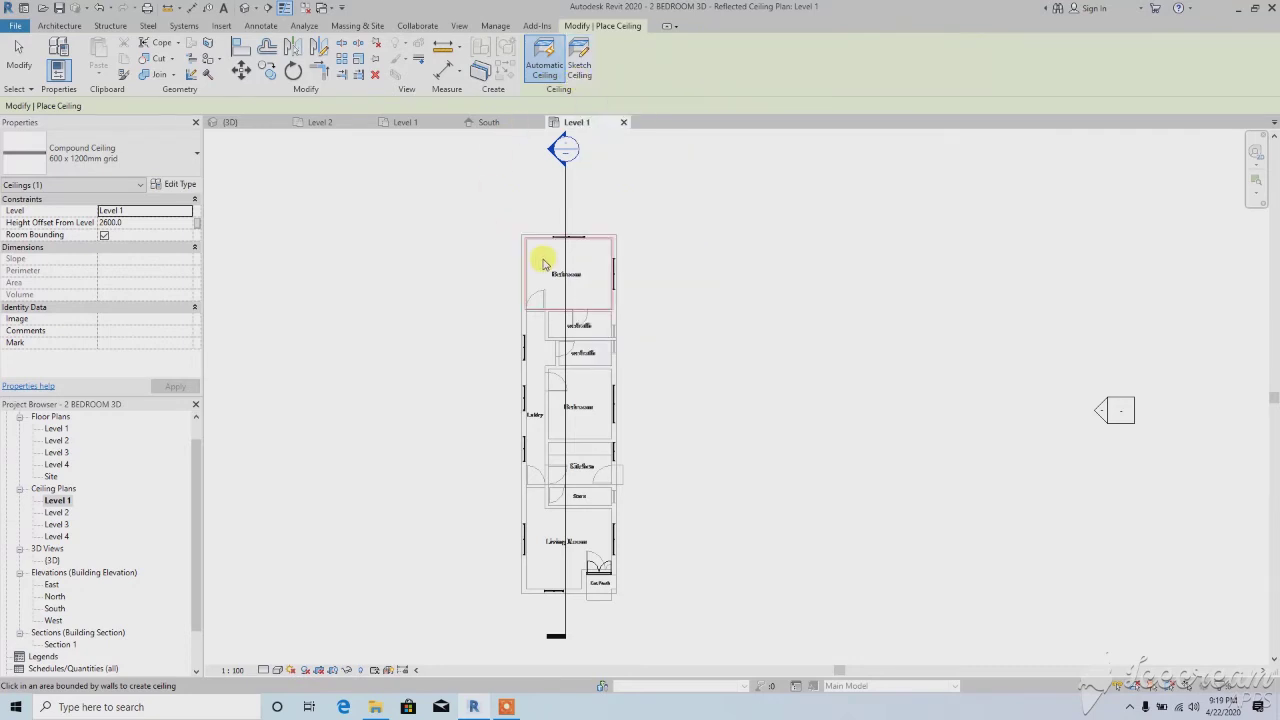
scroll(543, 263, up, 2)
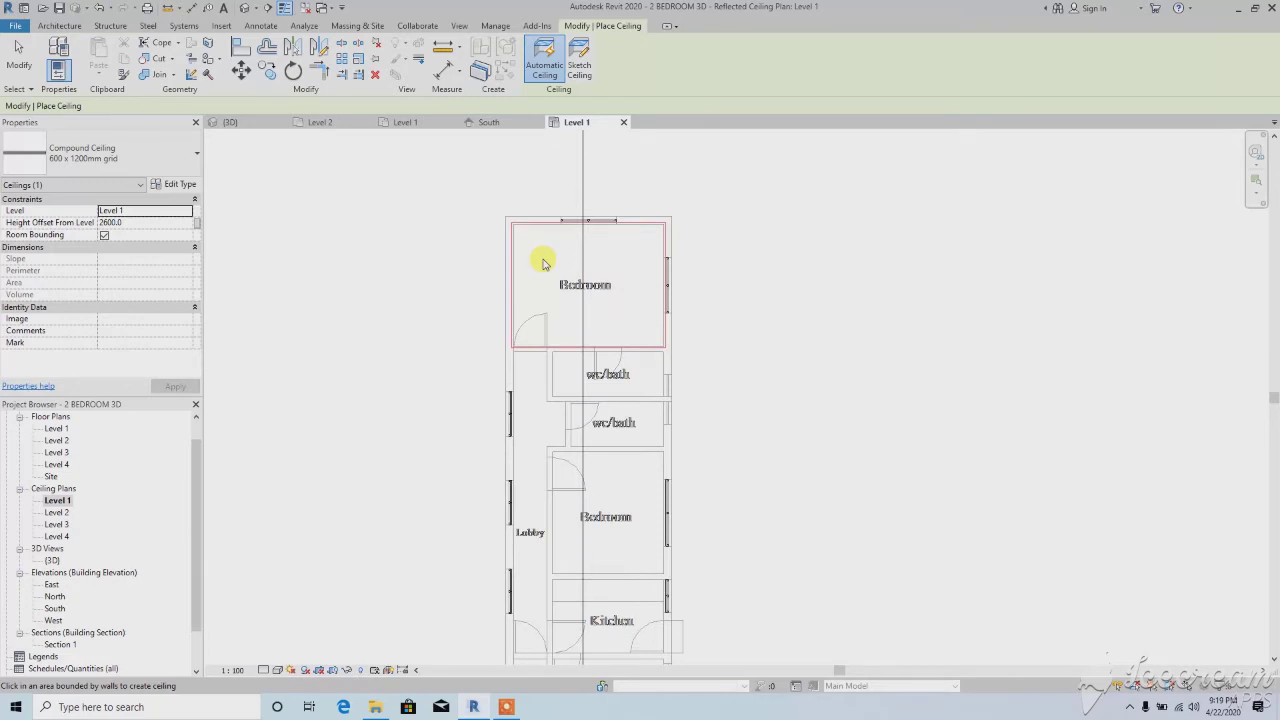
click(543, 263)
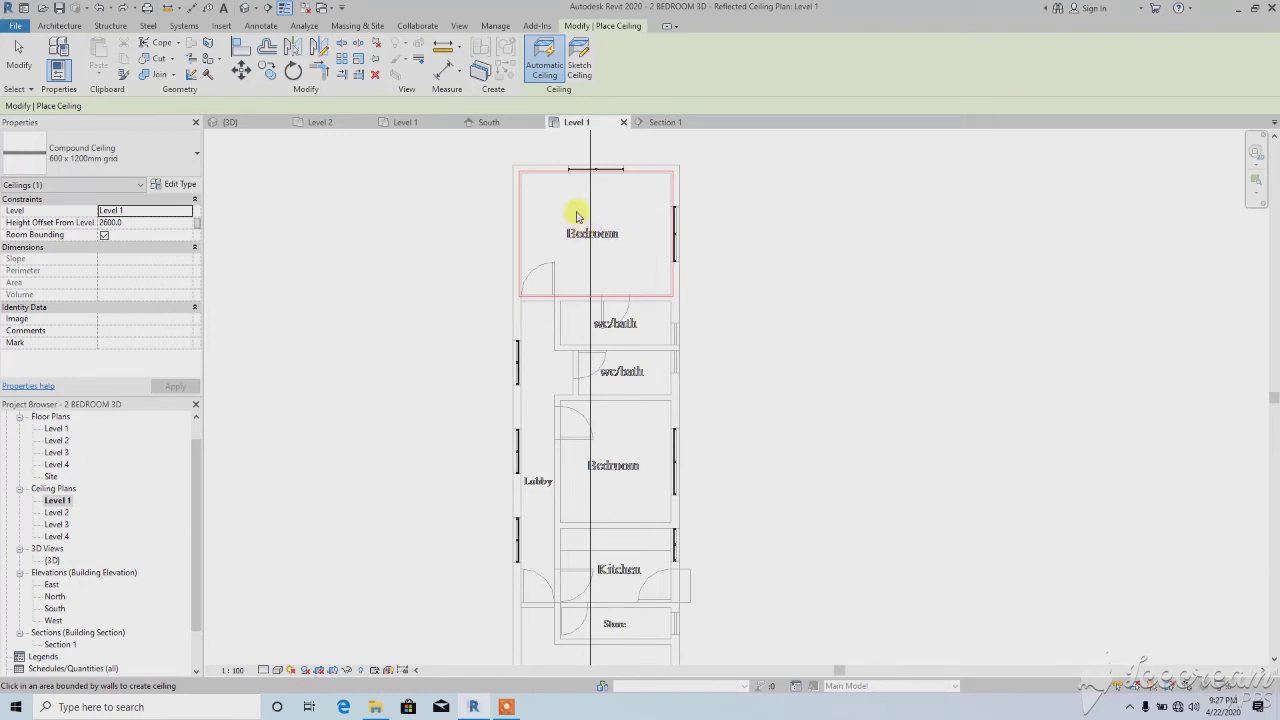
click(578, 331)
scroll(531, 277, down, 1)
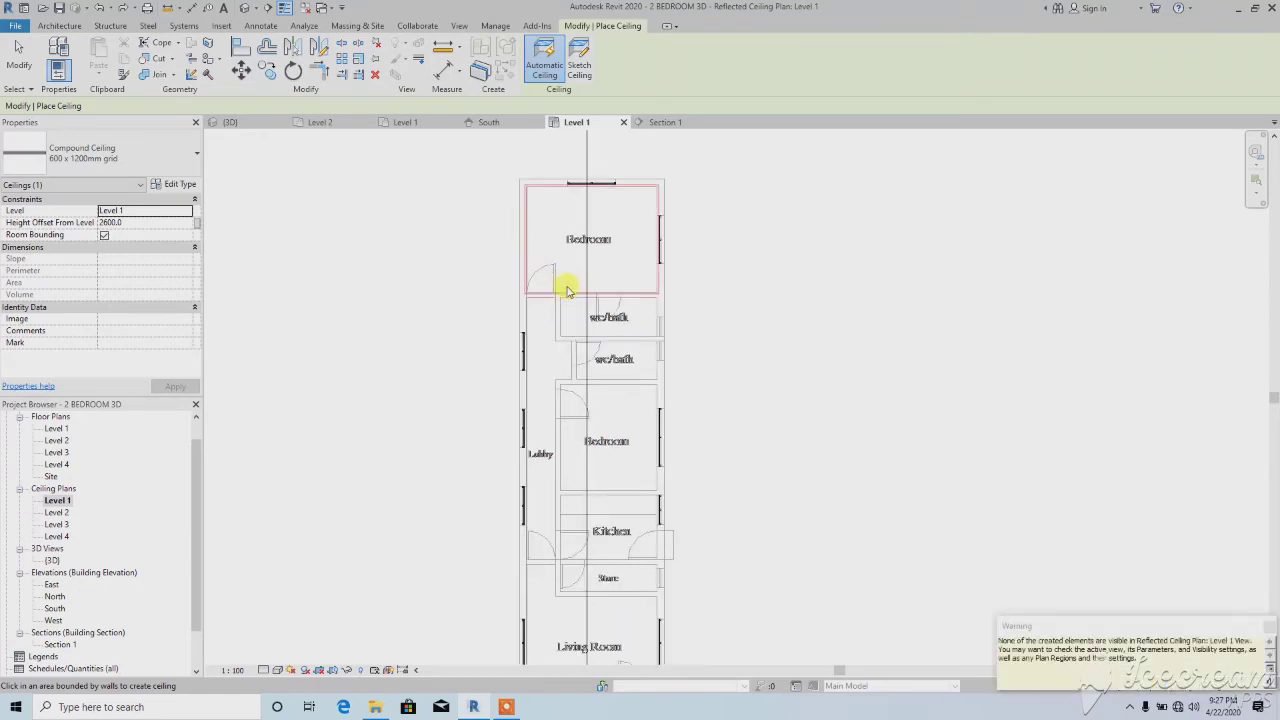
scroll(610, 330, down, 3)
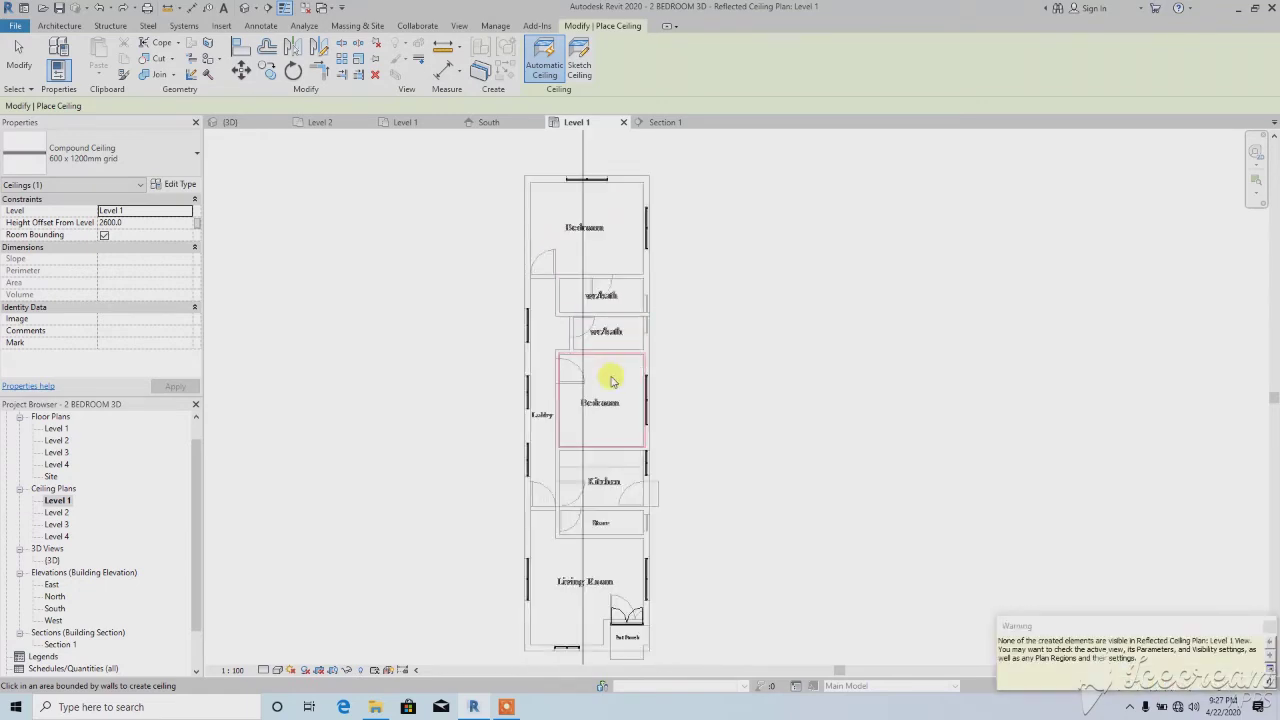
scroll(577, 400, up, 3)
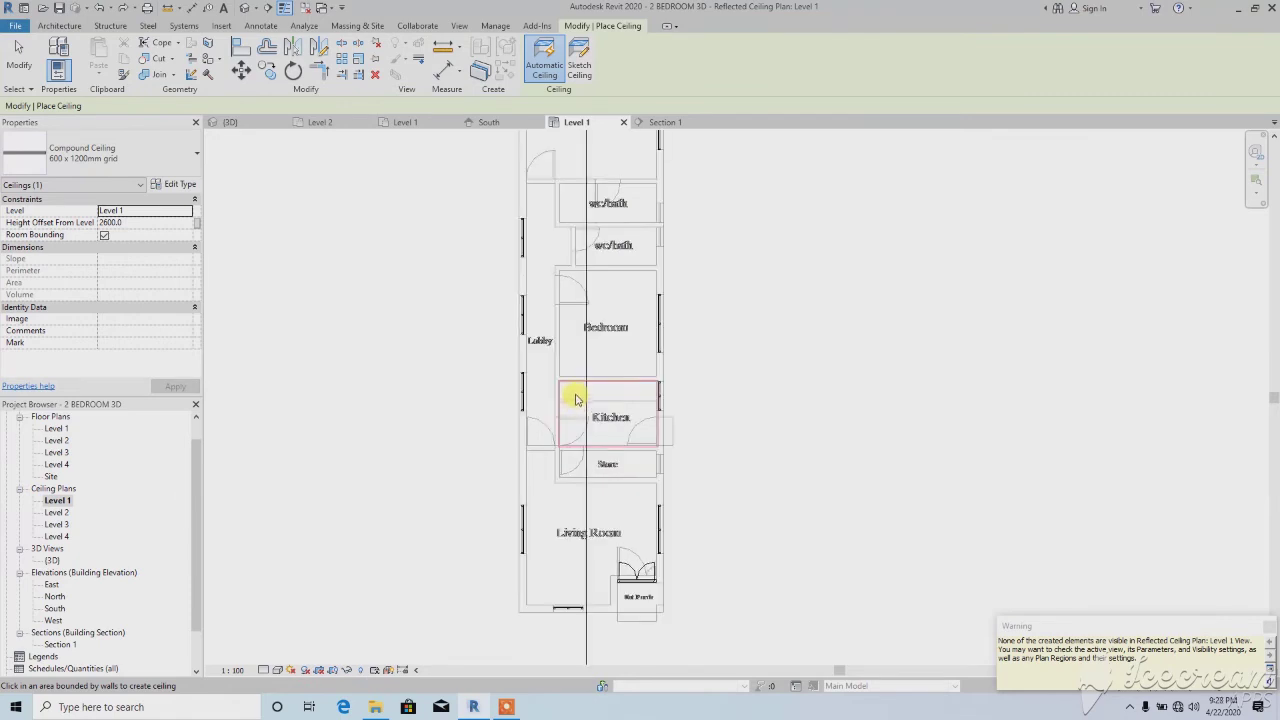
scroll(571, 400, down, 2)
scroll(565, 390, up, 2)
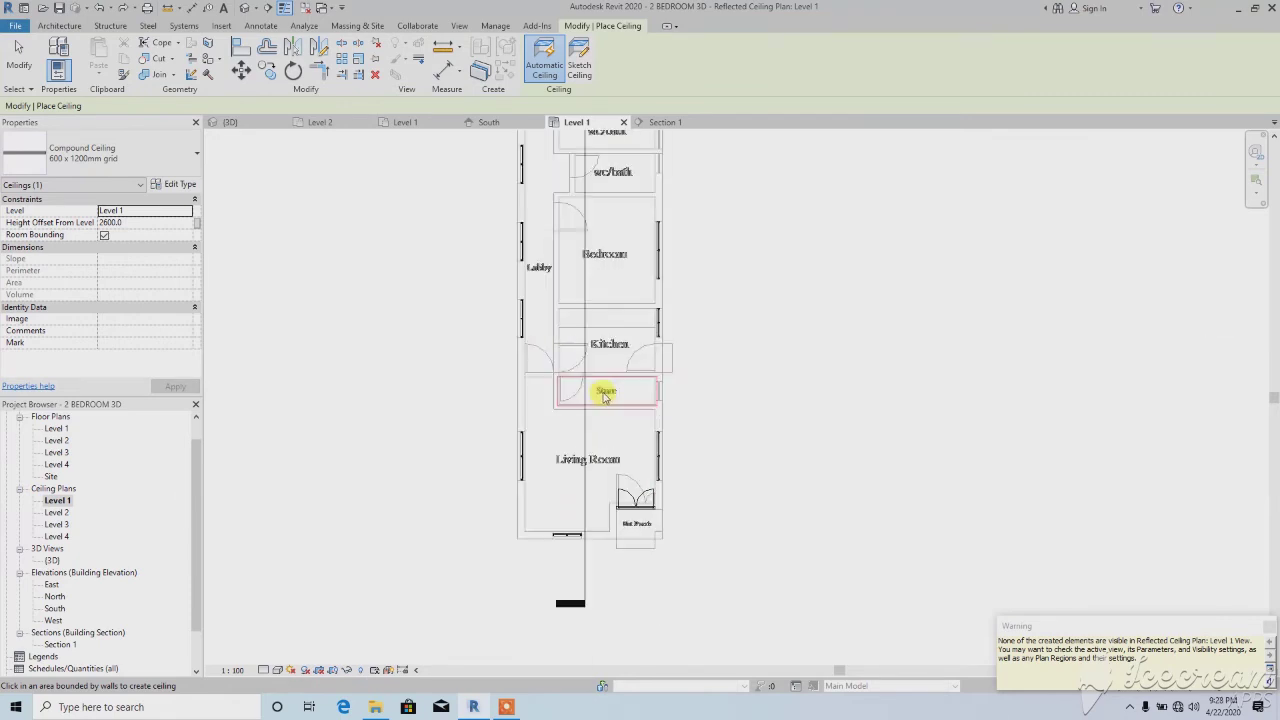
scroll(567, 387, down, 1)
scroll(567, 387, up, 2)
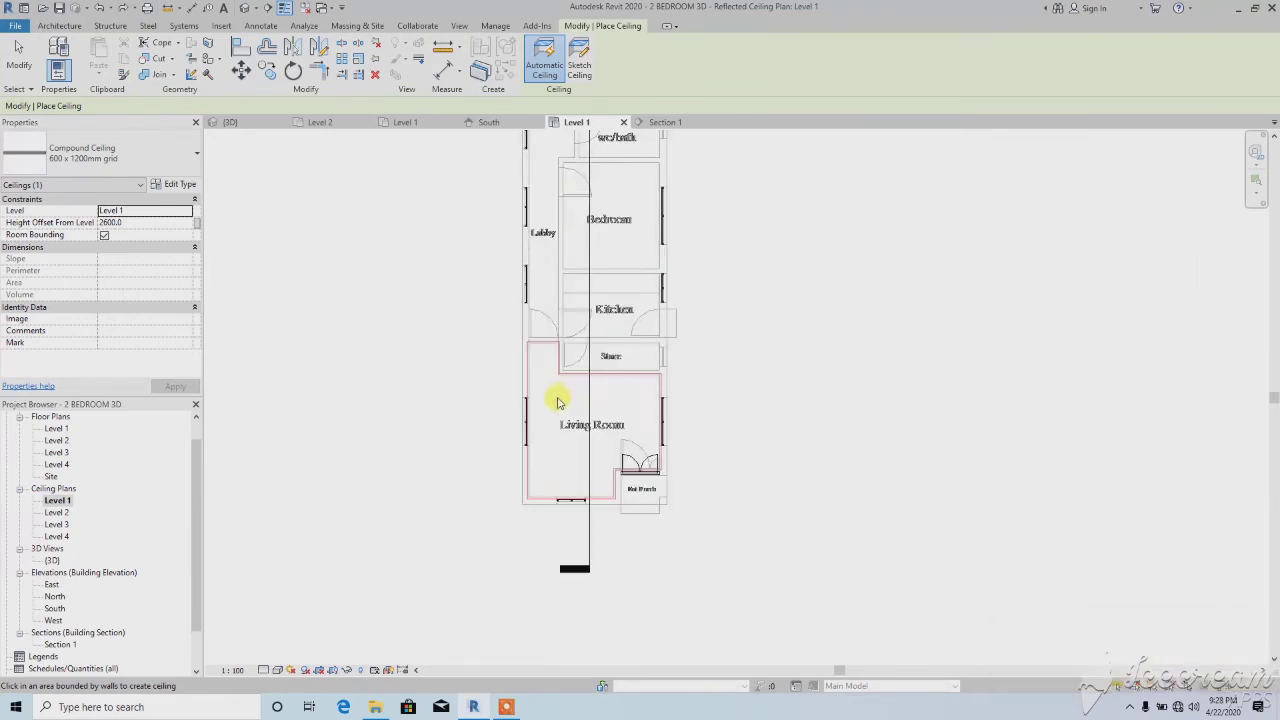
scroll(596, 428, down, 1)
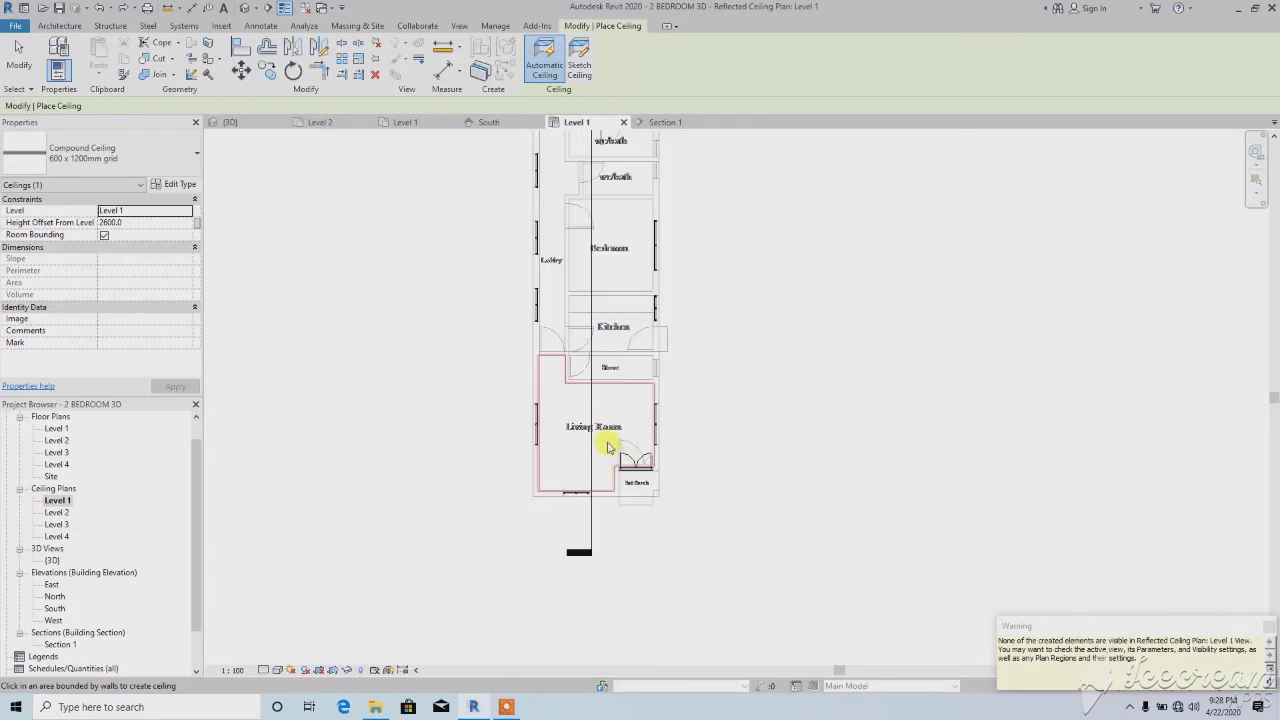
scroll(606, 425, up, 3)
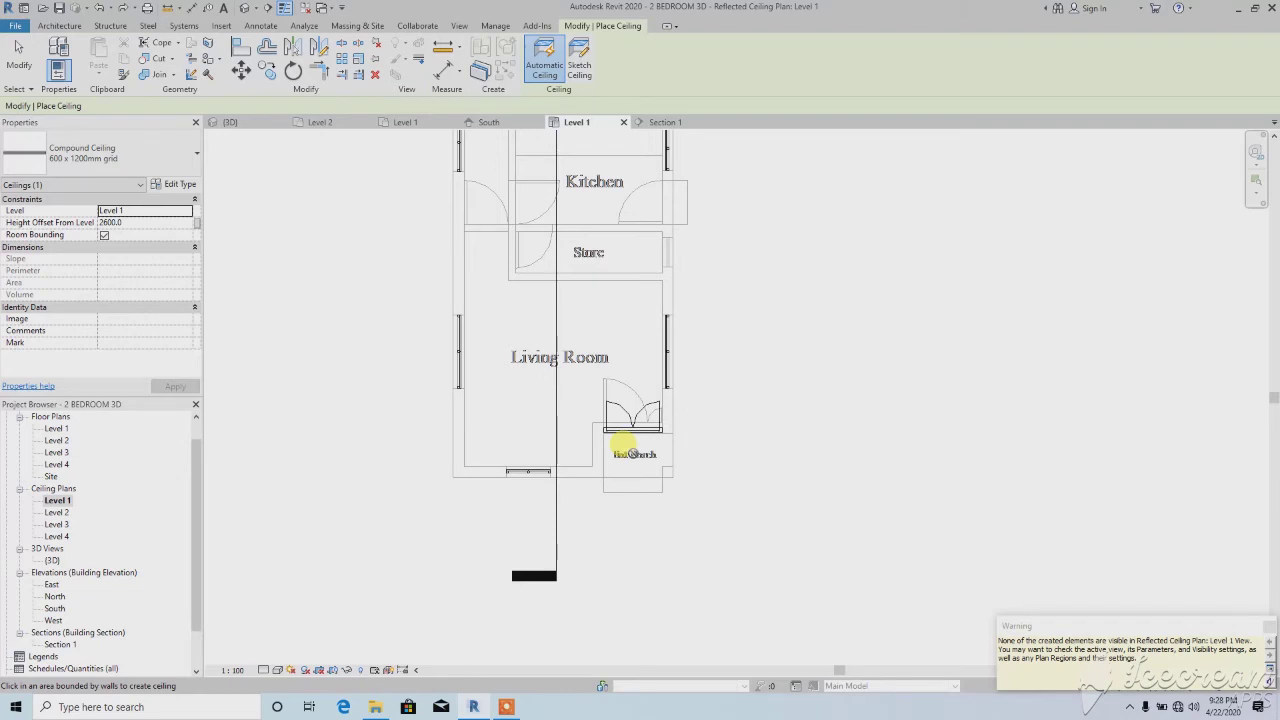
scroll(622, 440, down, 5)
scroll(443, 343, down, 3)
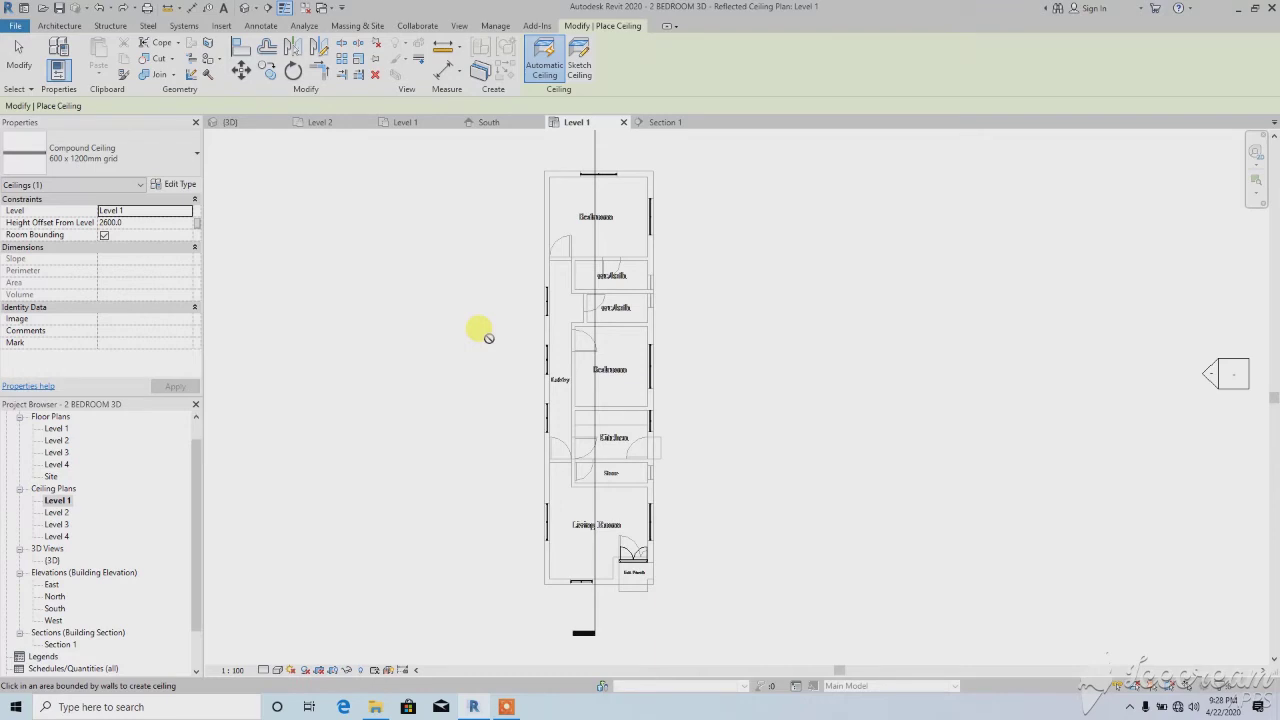
Sketch the ceiling boundary lines around the Ent Porch corners
click(579, 62)
scroll(620, 588, up, 2)
scroll(620, 588, up, 3)
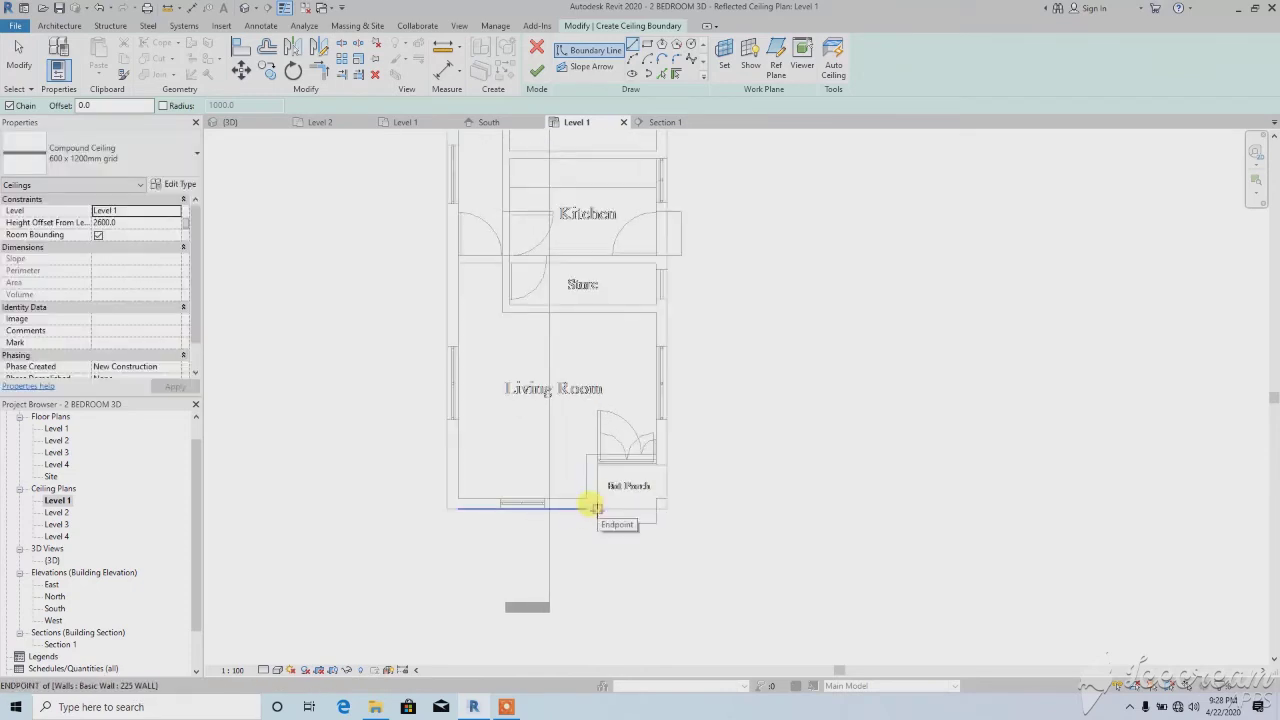
scroll(650, 503, up, 2)
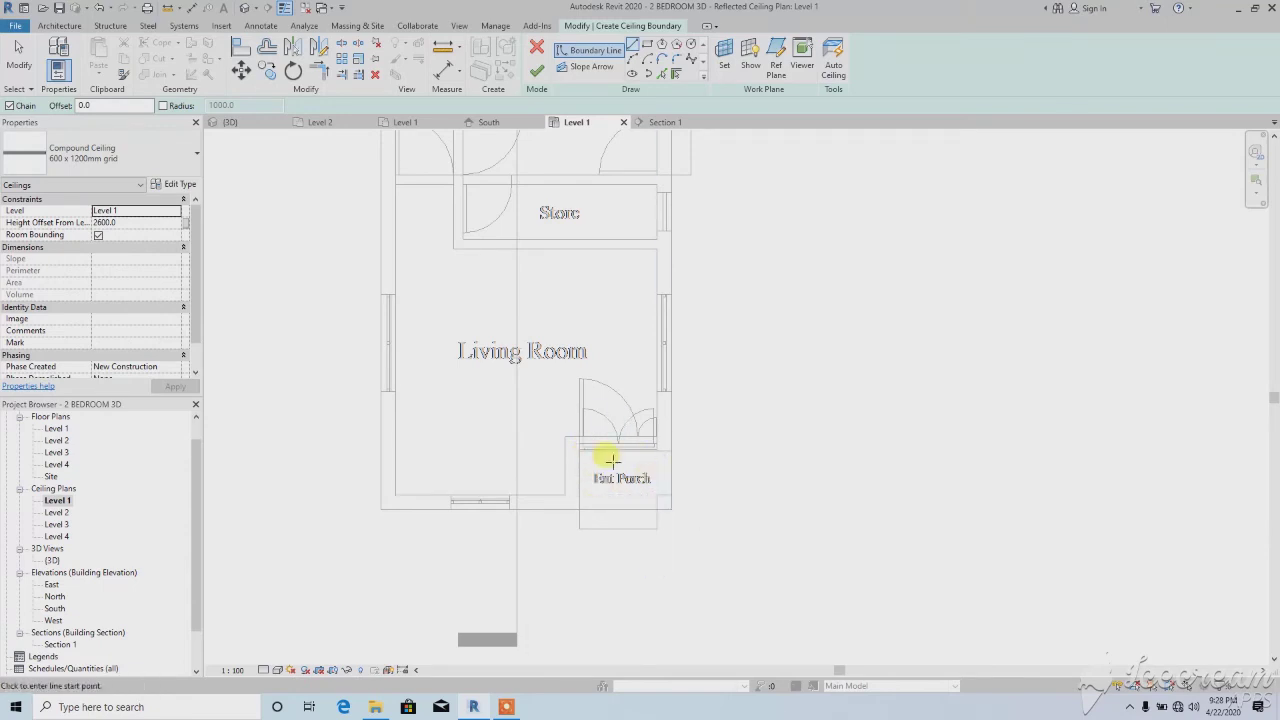
scroll(657, 493, up, 1)
click(657, 493)
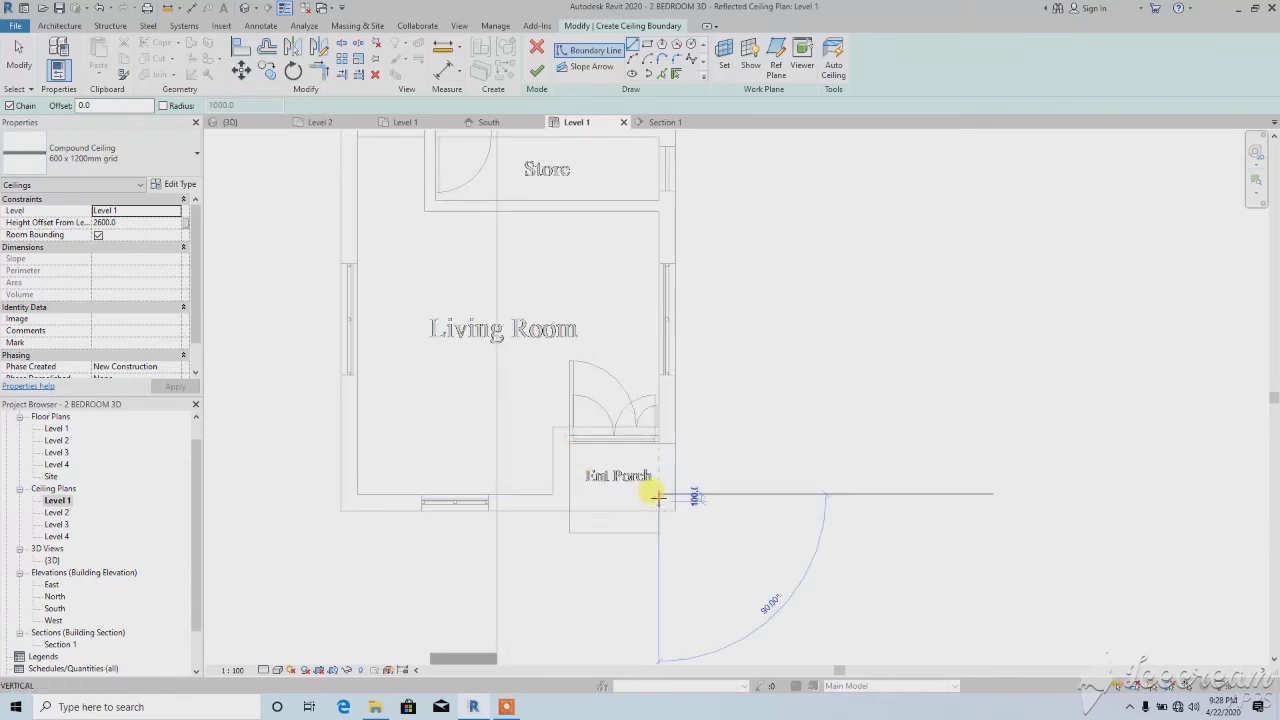
scroll(649, 456, up, 2)
click(660, 435)
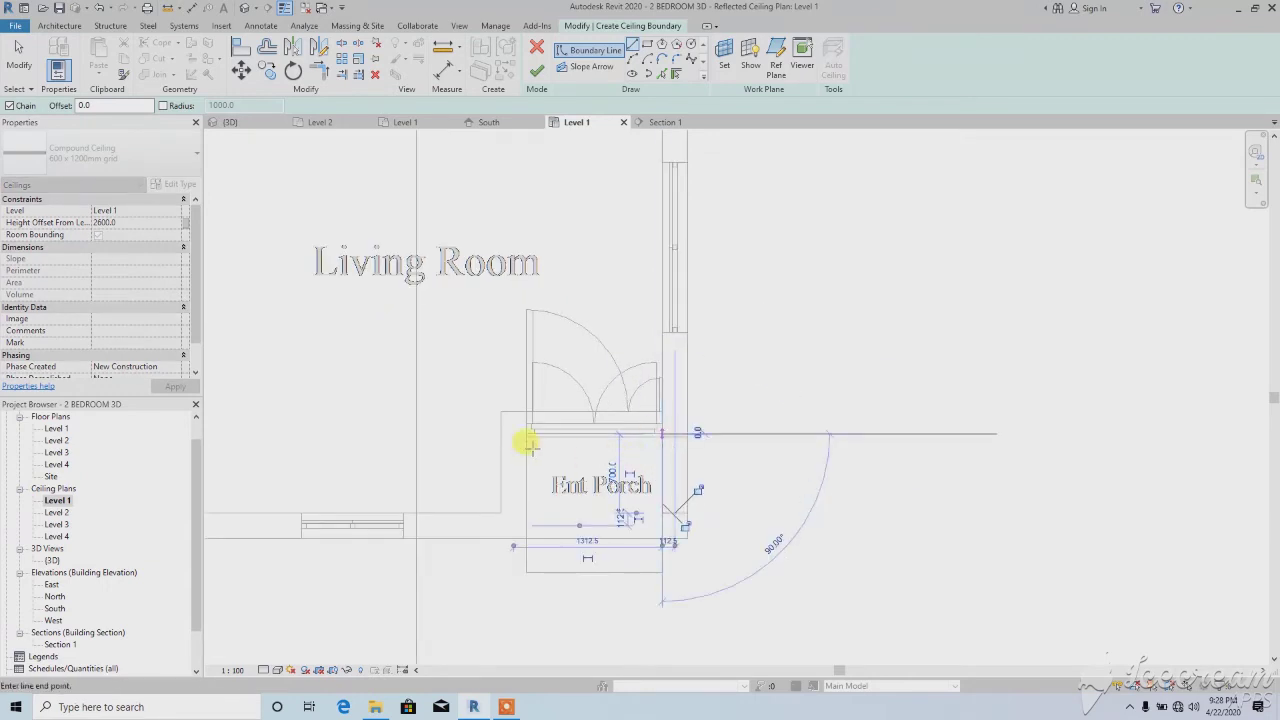
click(526, 513)
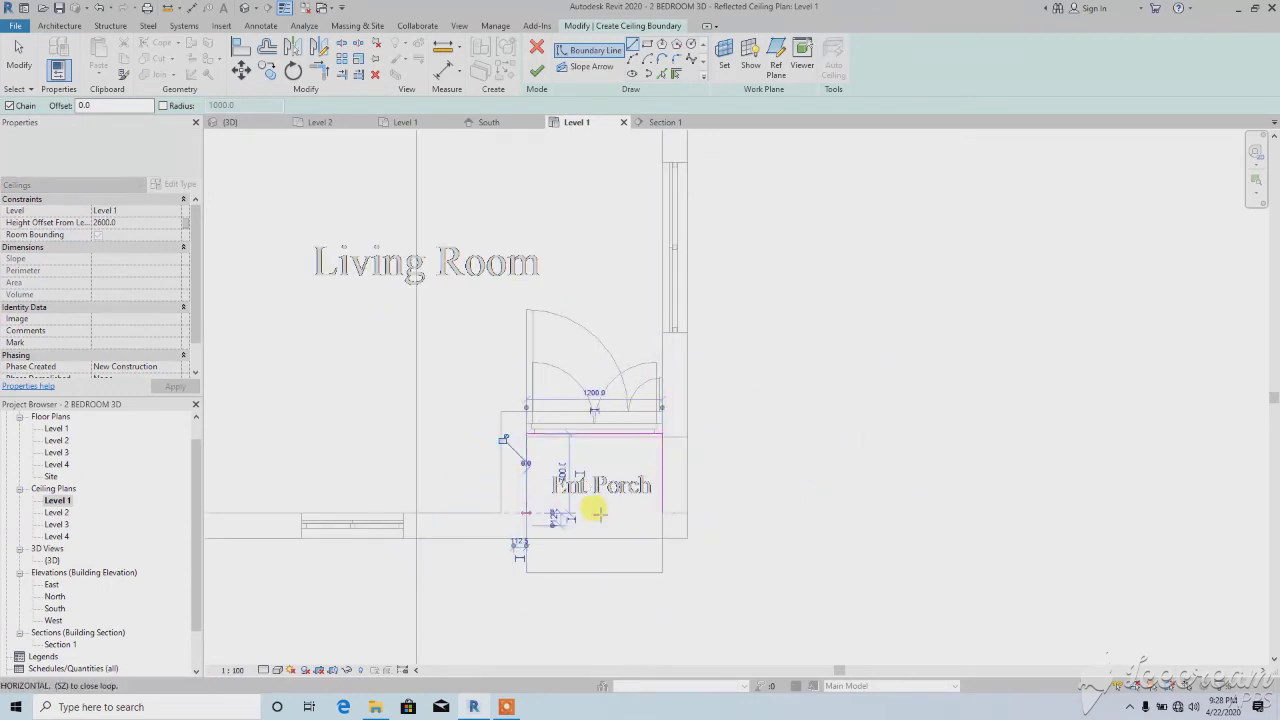
End line drawing and finish the porch ceiling, giving a 3800 perimeter and 0.840 m² area
scroll(593, 418, down, 1)
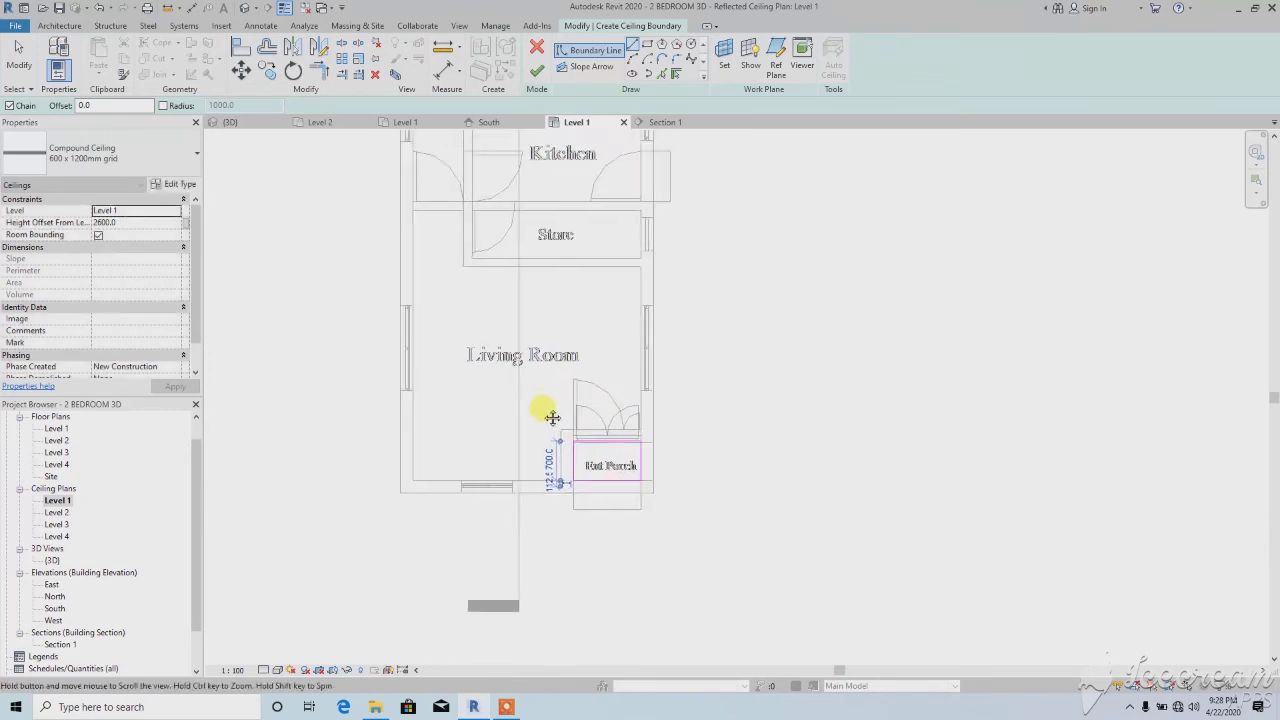
middle_drag(546, 417, 563, 429)
scroll(569, 432, down, 1)
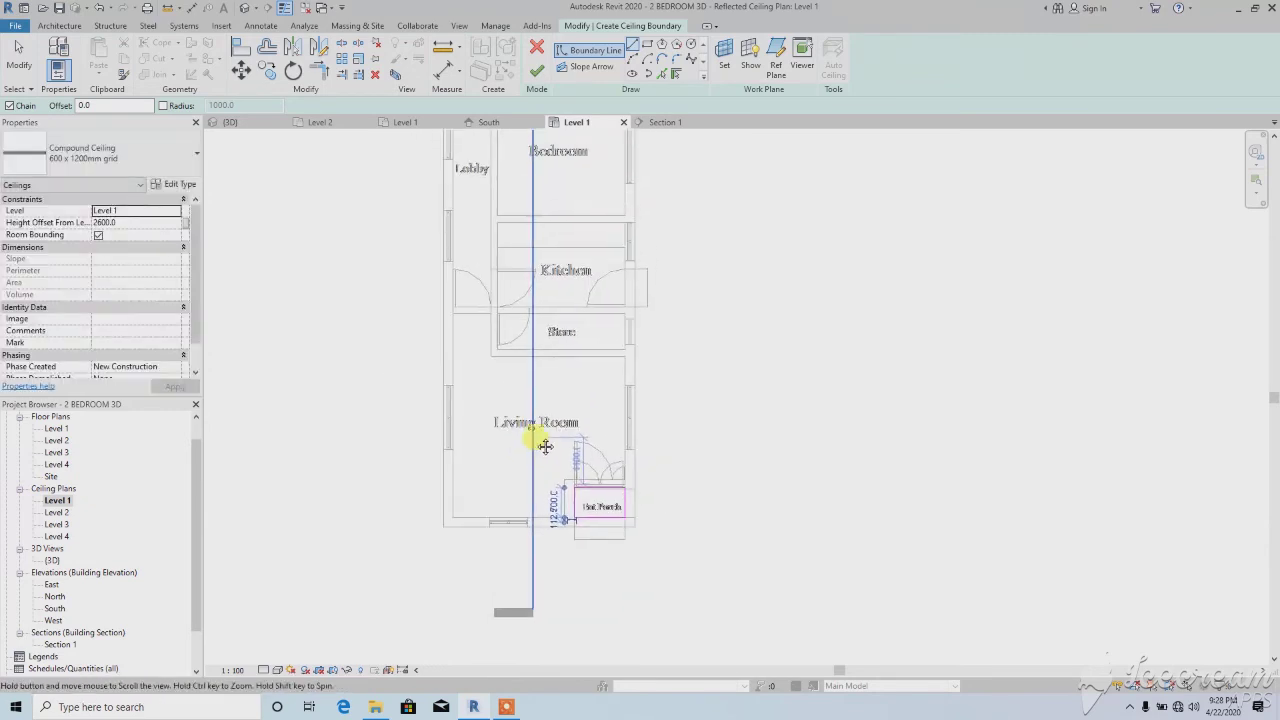
right_click(413, 303)
click(450, 322)
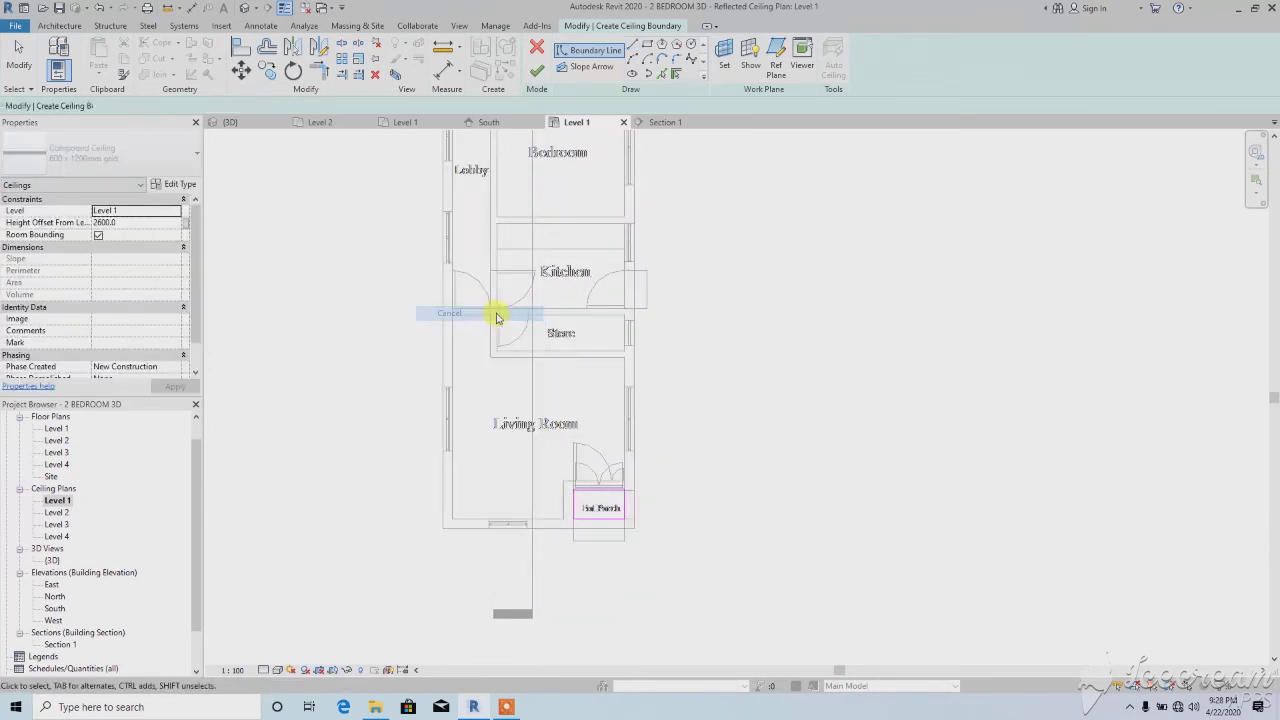
scroll(500, 314, down, 1)
click(537, 73)
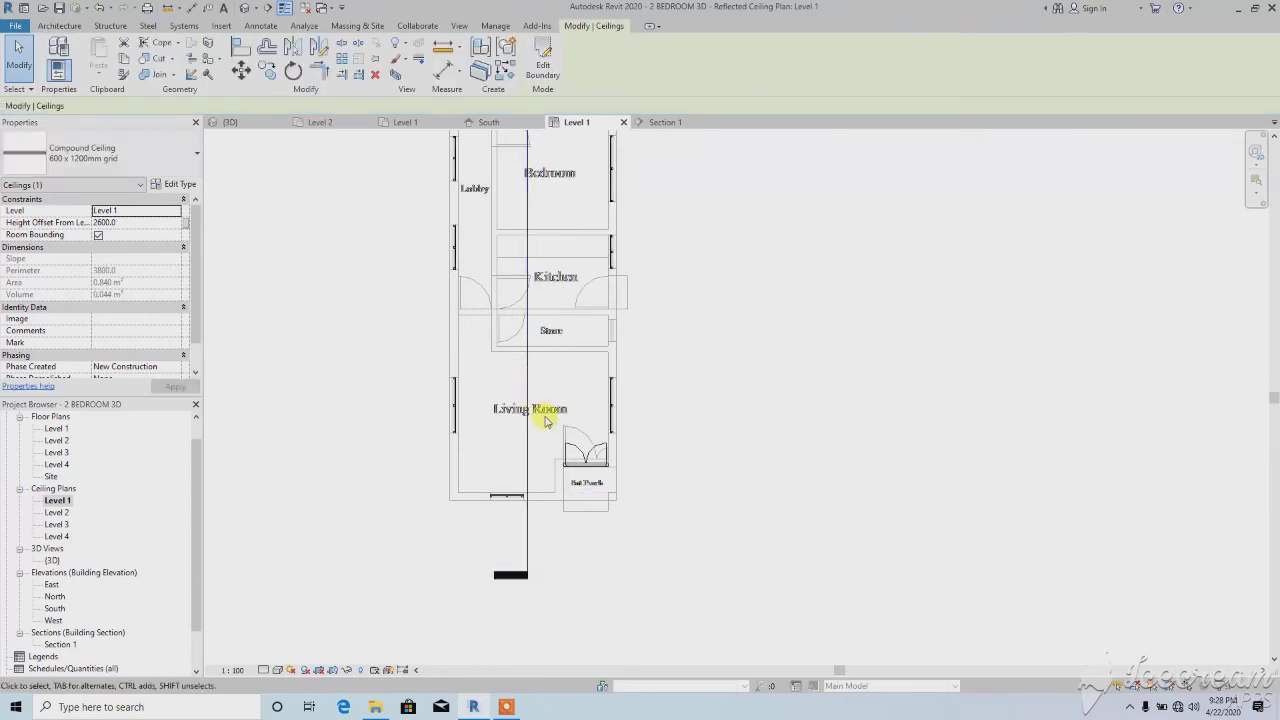
scroll(548, 413, down, 5)
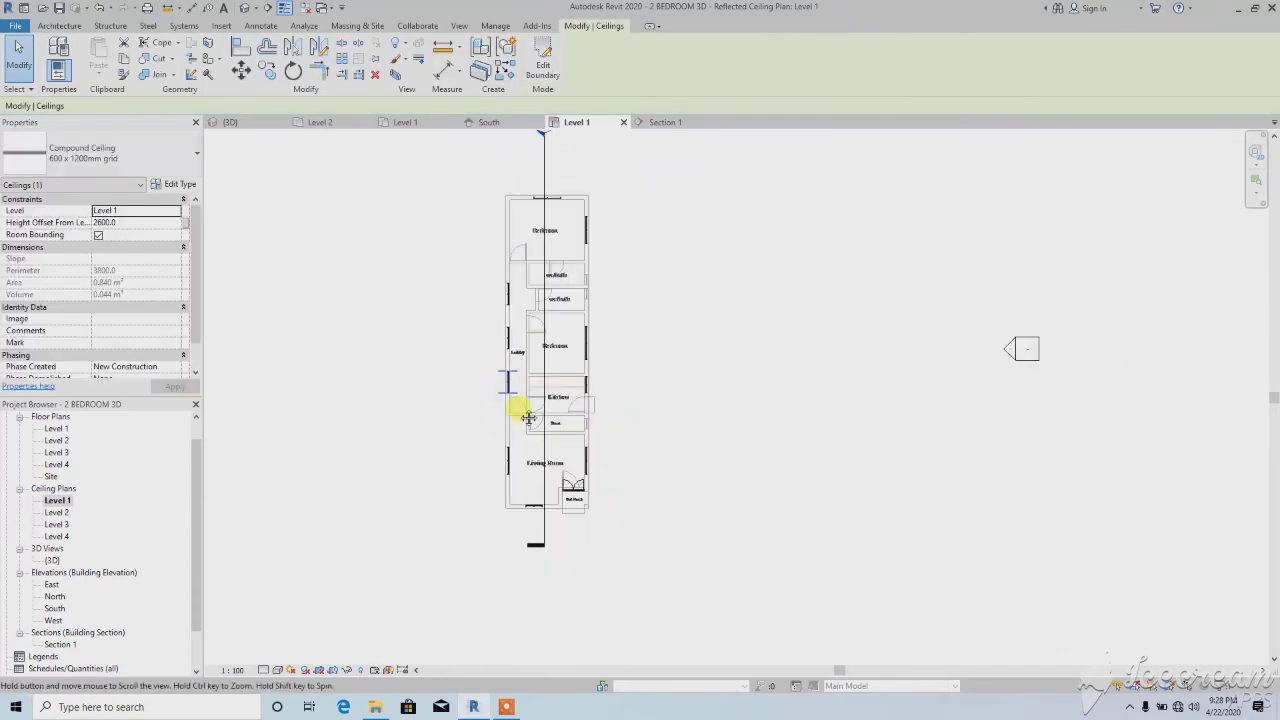
In the {3D} view, orbit the house and select each room's ceiling, including the 13.365 m² Bedroom one
click(245, 10)
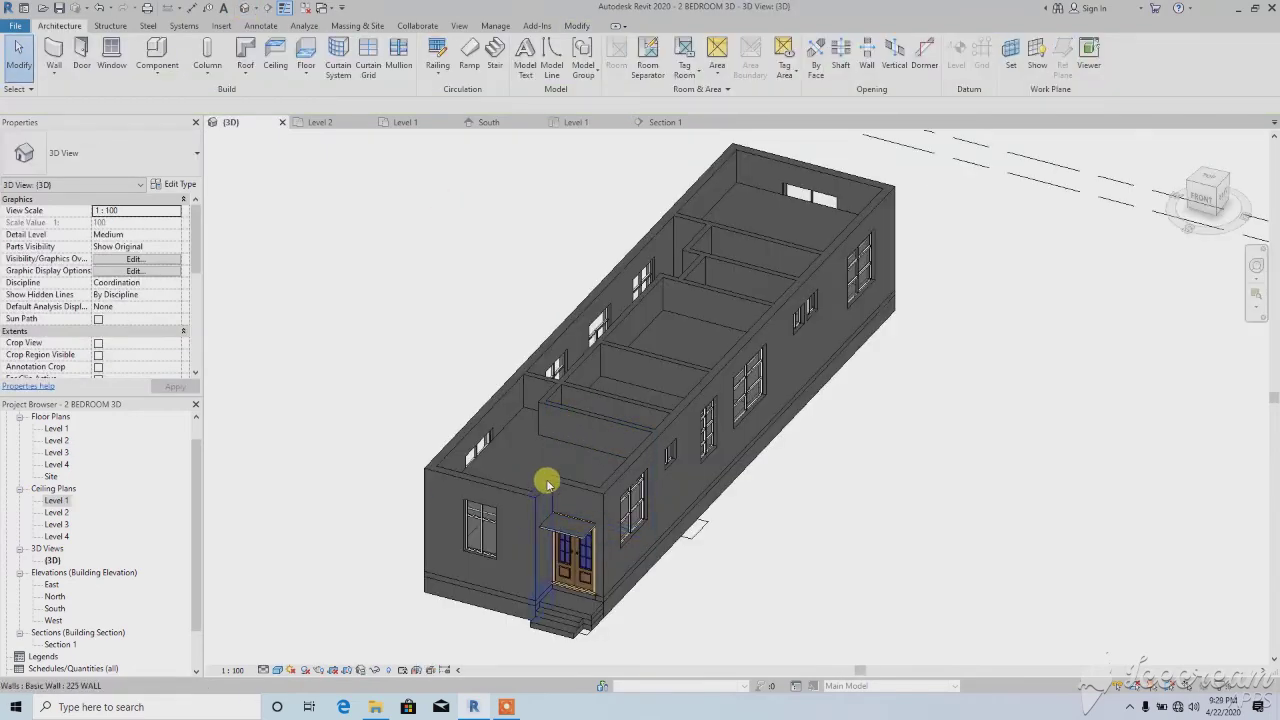
shift+middle_drag(548, 483, 480, 403)
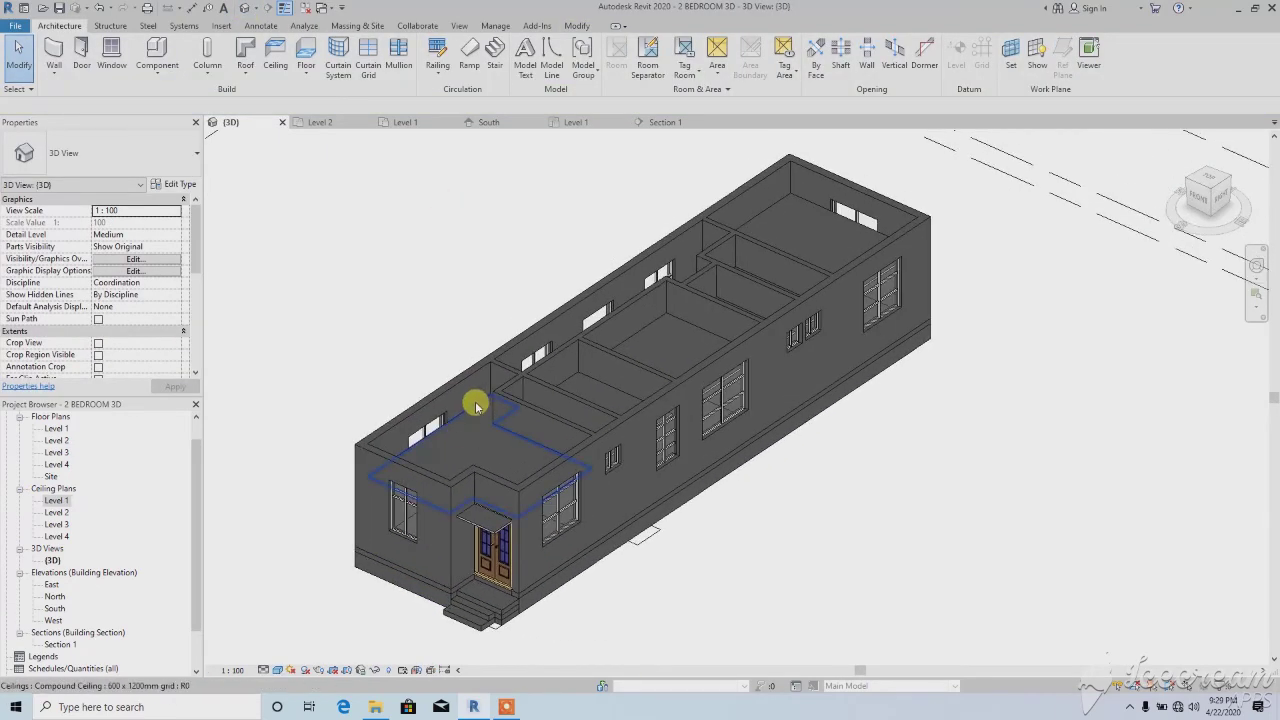
click(476, 405)
click(595, 390)
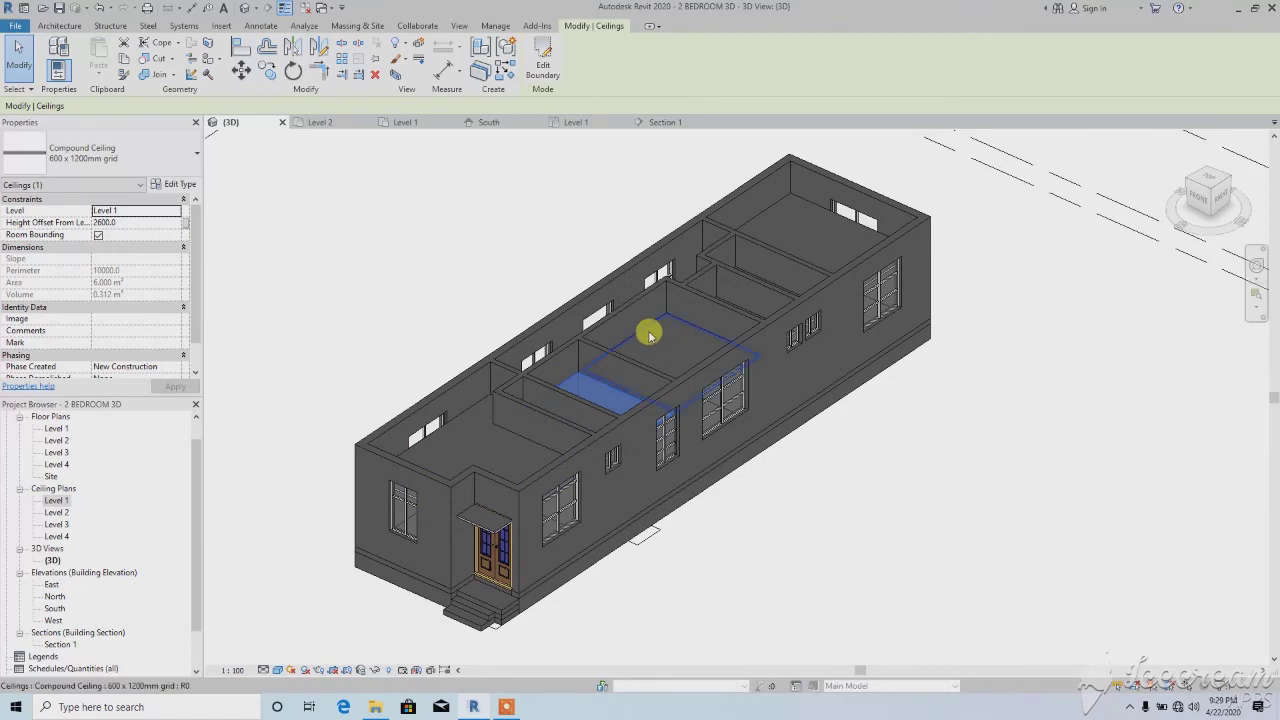
click(651, 336)
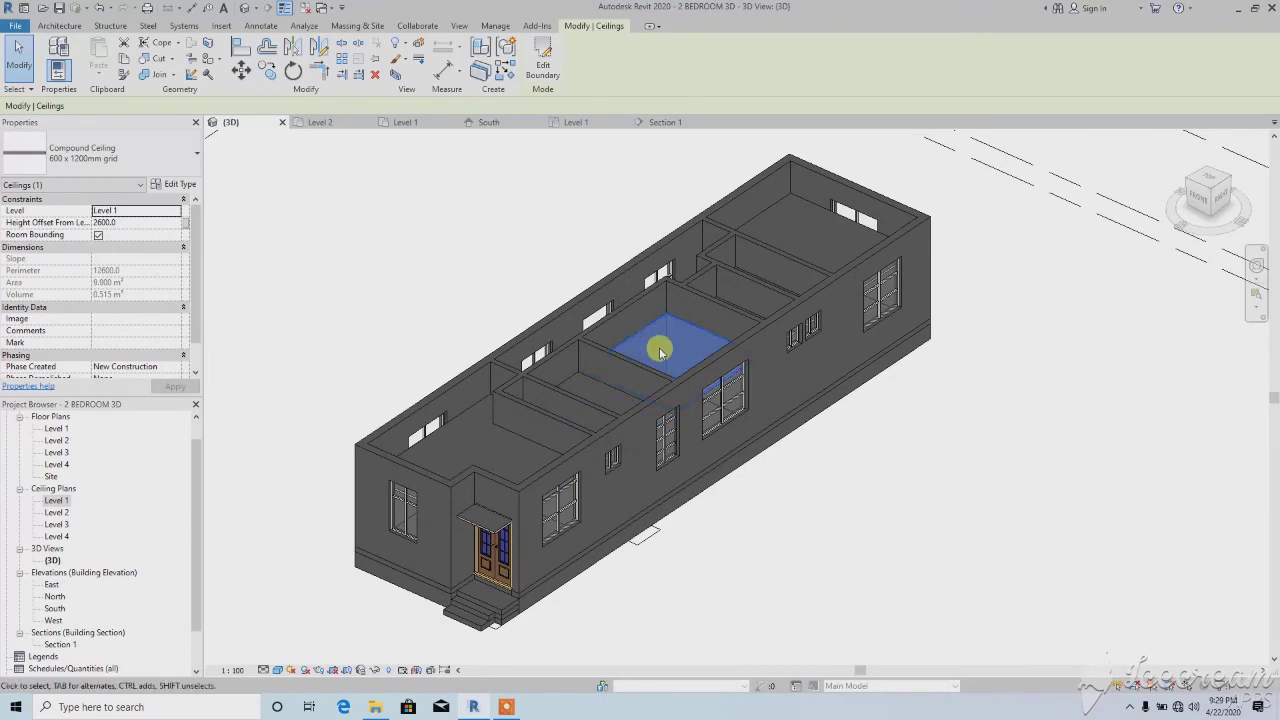
click(750, 226)
scroll(700, 322, down, 2)
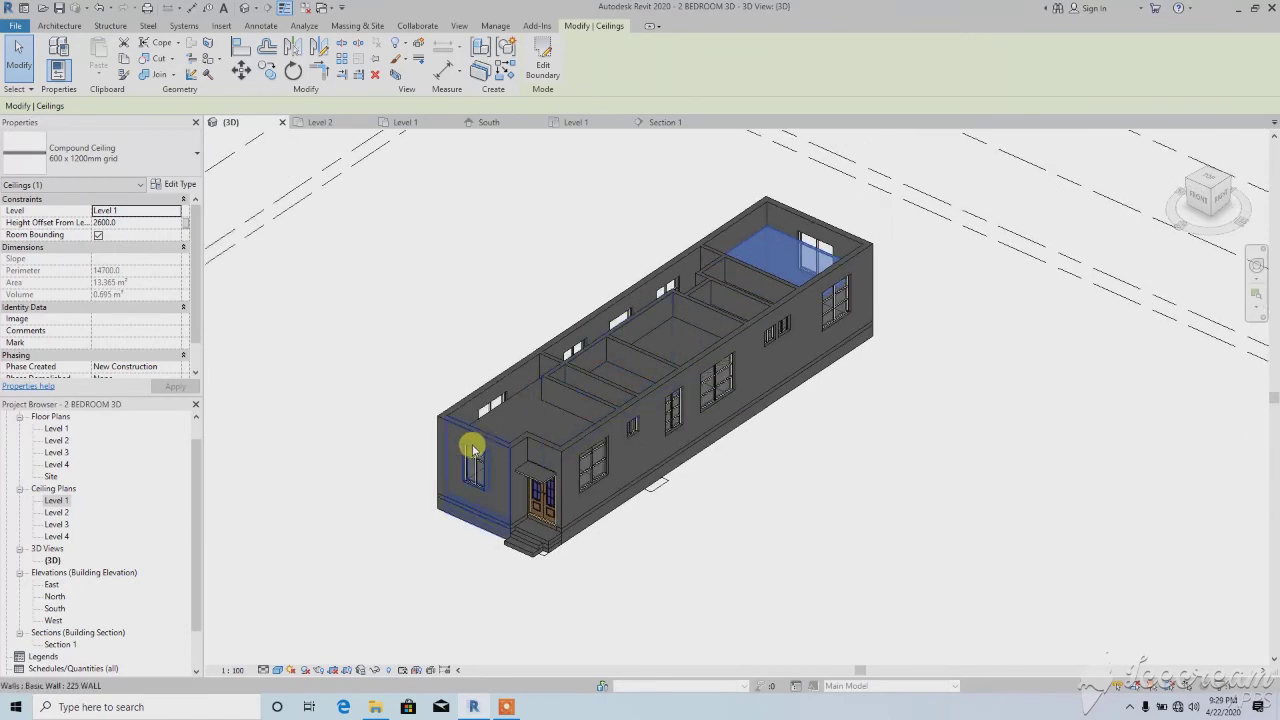
shift+middle_drag(484, 453, 411, 477)
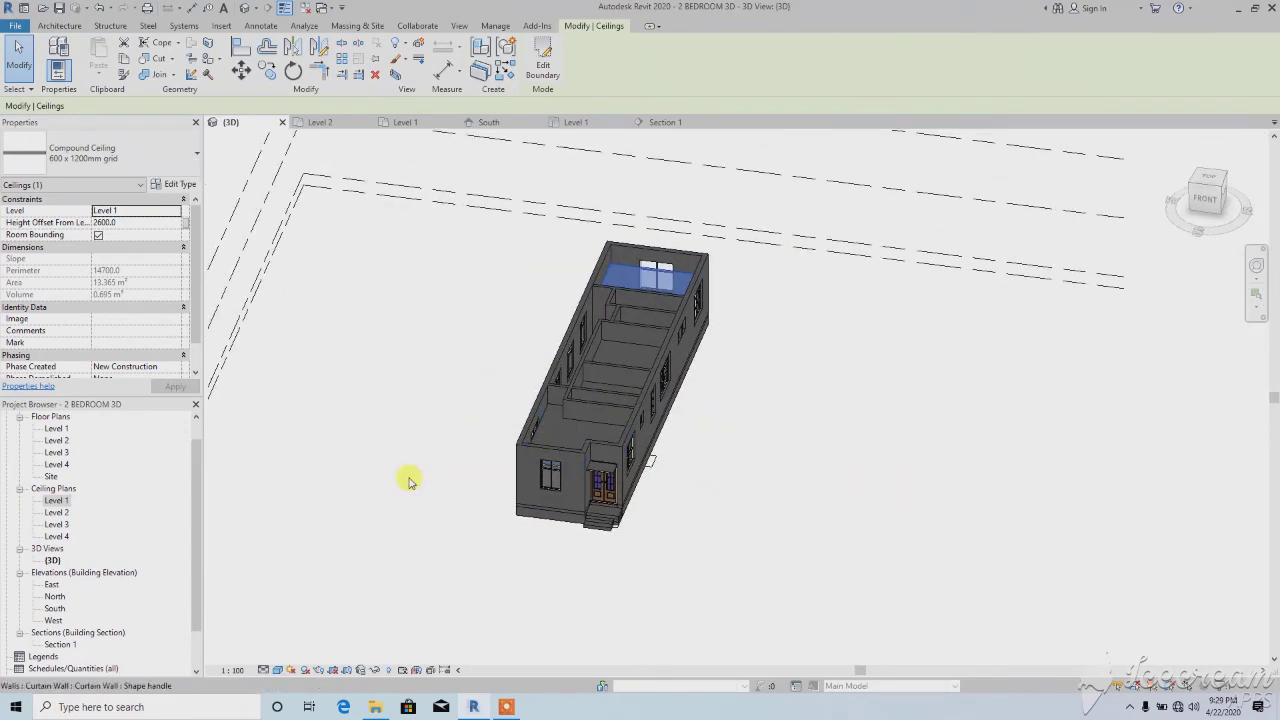
From the Level 1 floor plan, go to the Section 1 view through the section line
double_click(52, 432)
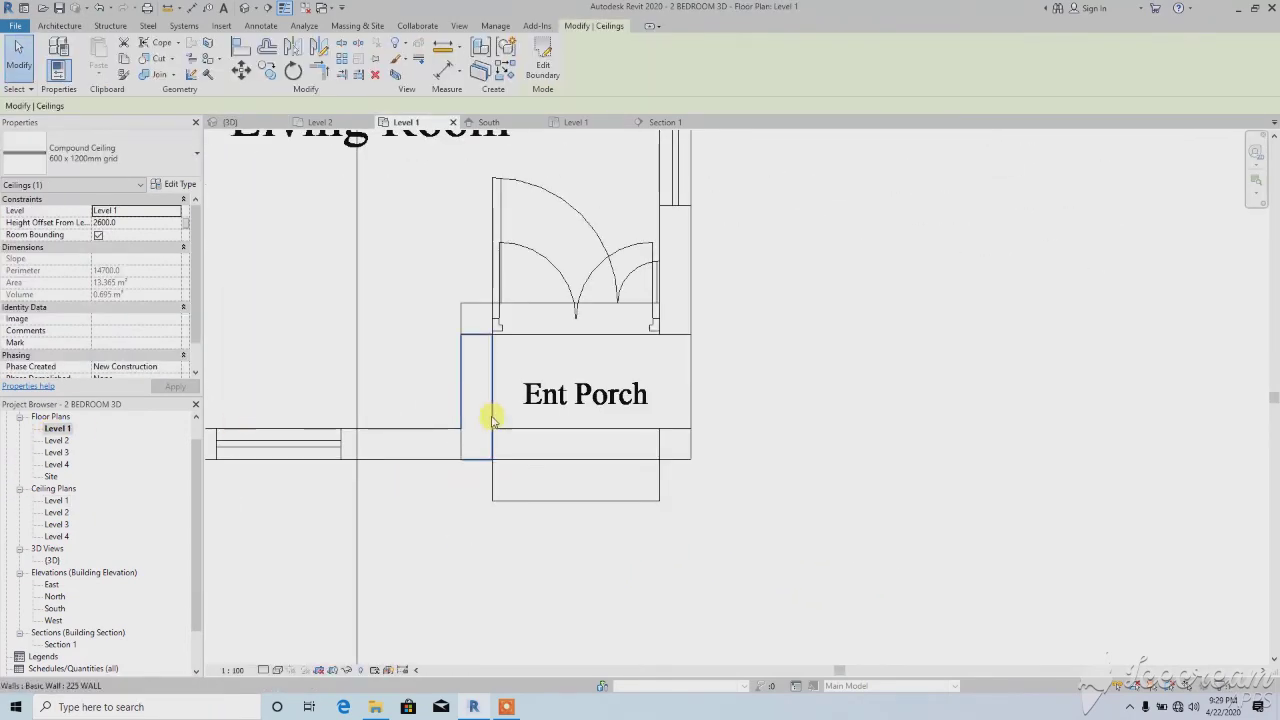
scroll(534, 434, down, 4)
middle_drag(607, 443, 611, 480)
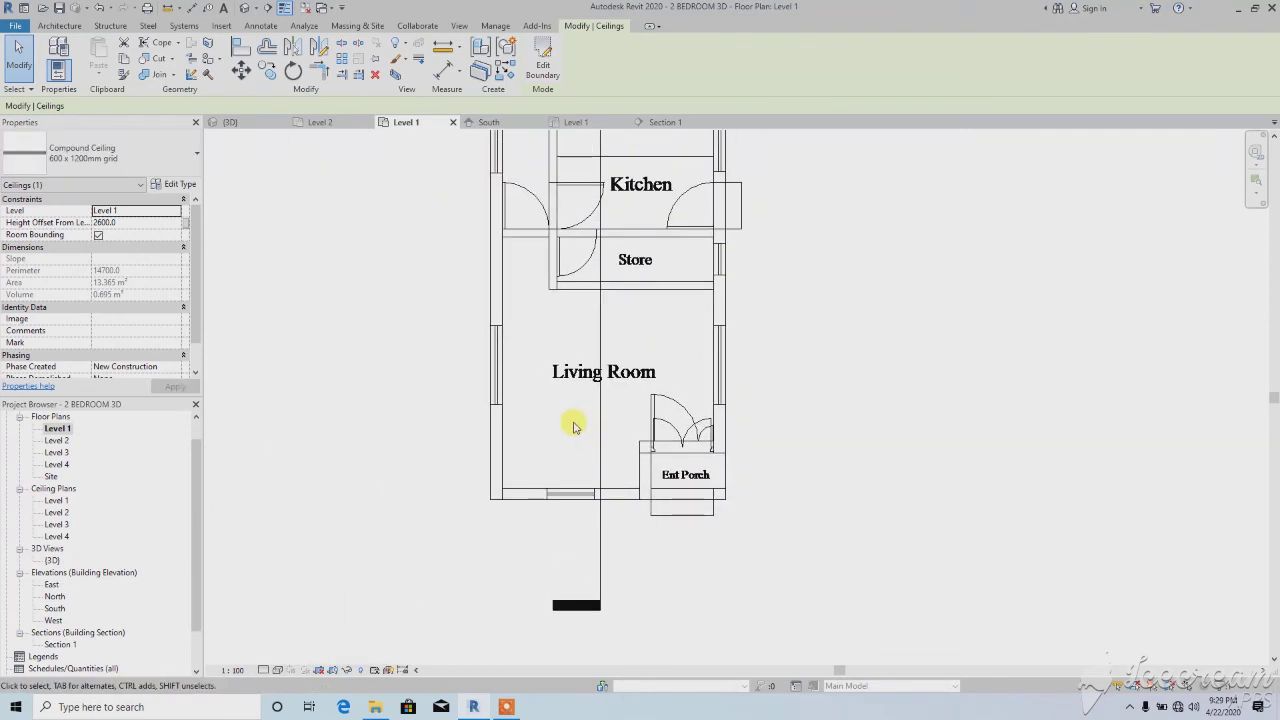
scroll(580, 427, down, 5)
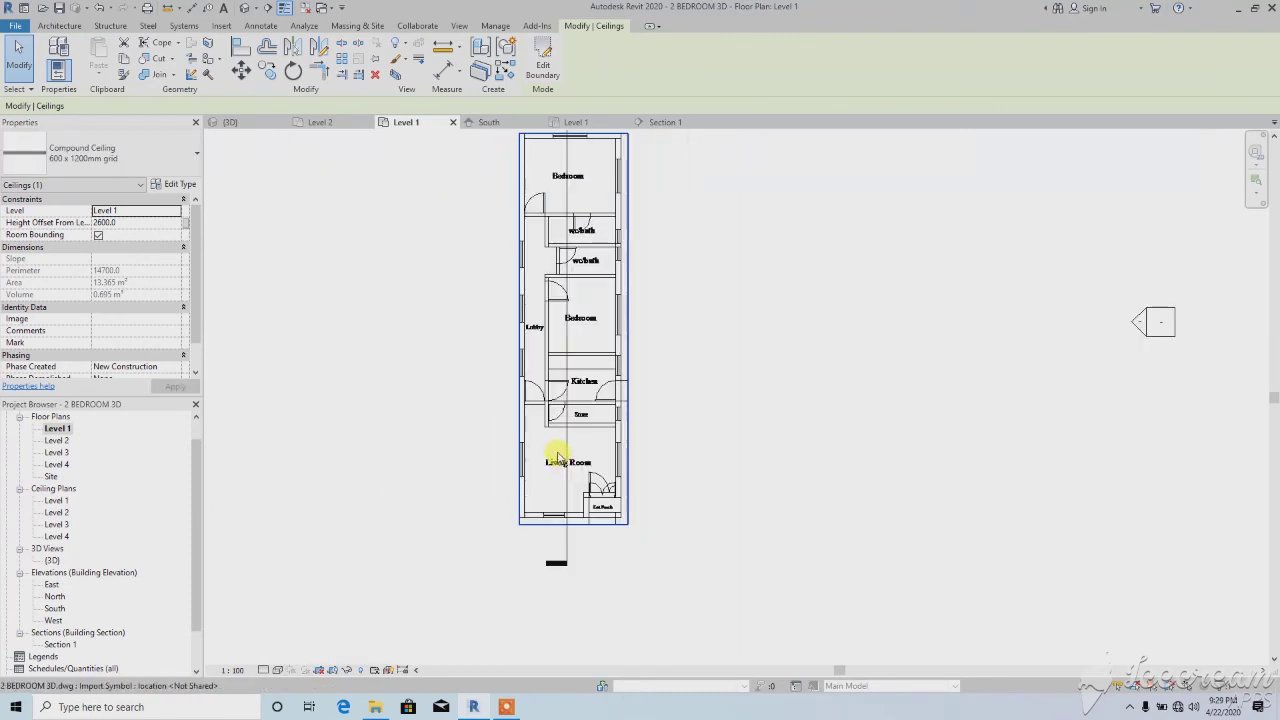
middle_drag(551, 449, 551, 456)
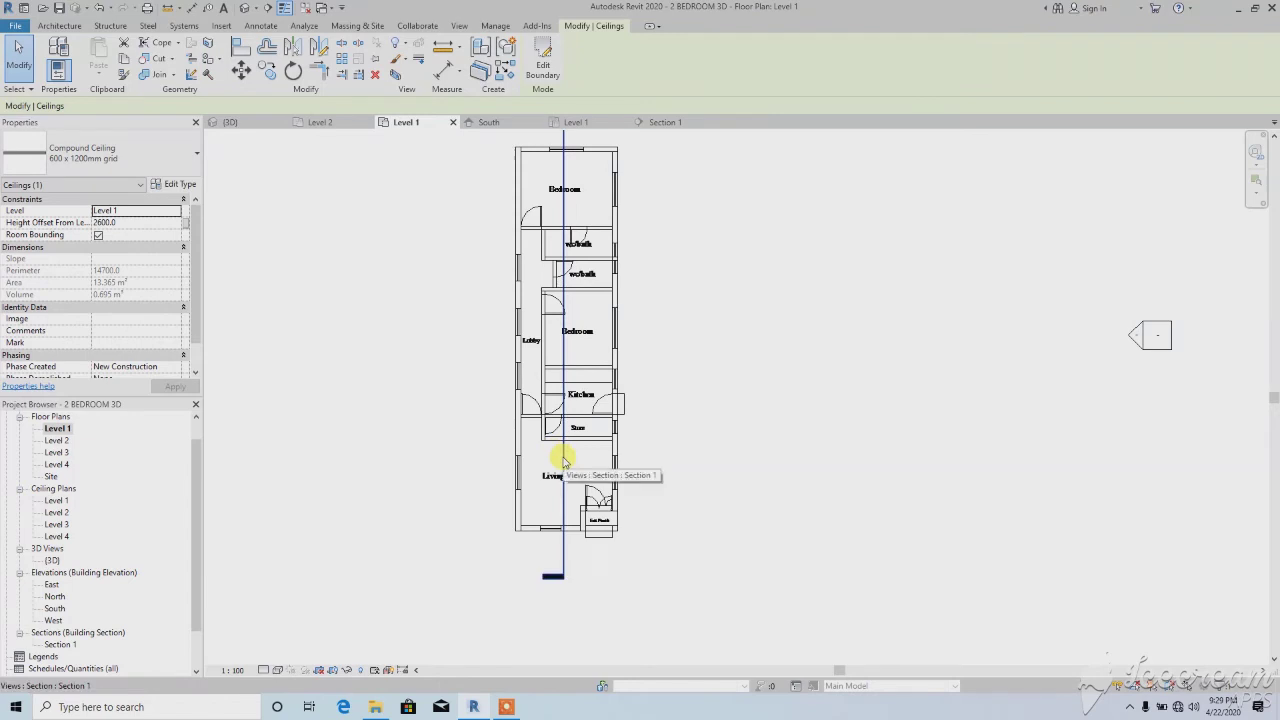
click(563, 461)
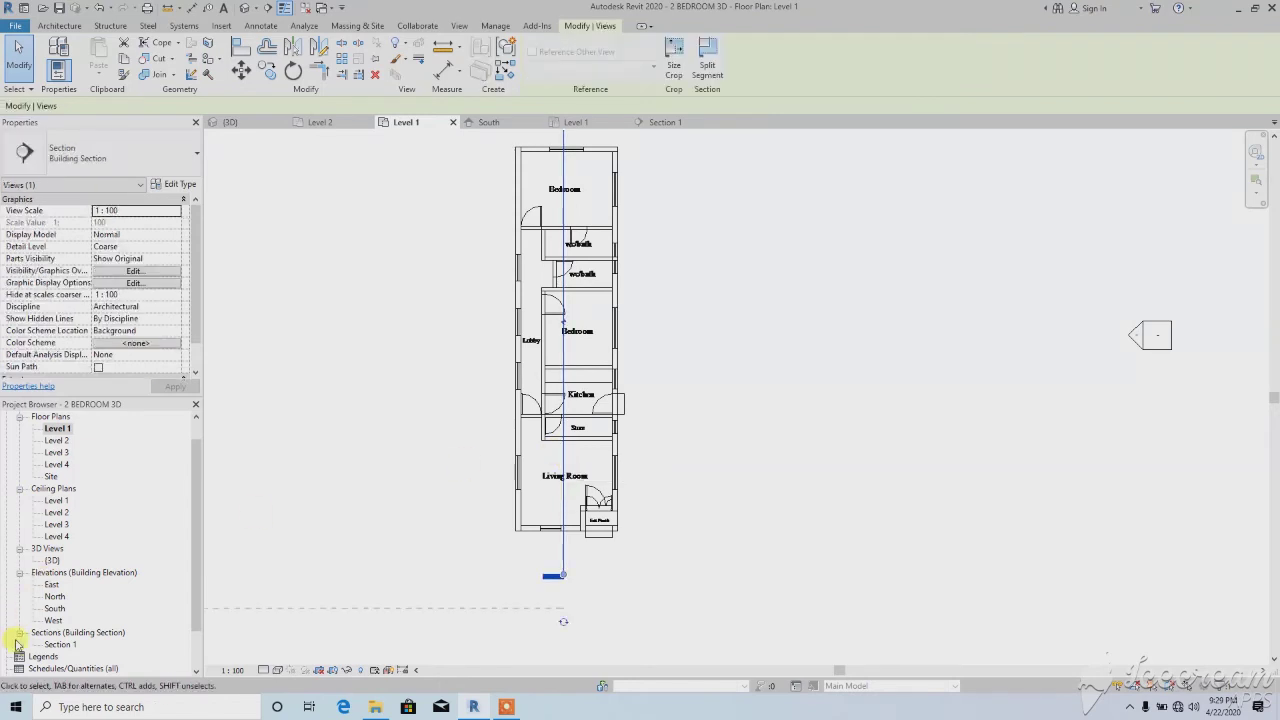
middle_drag(563, 457, 574, 467)
right_click(574, 468)
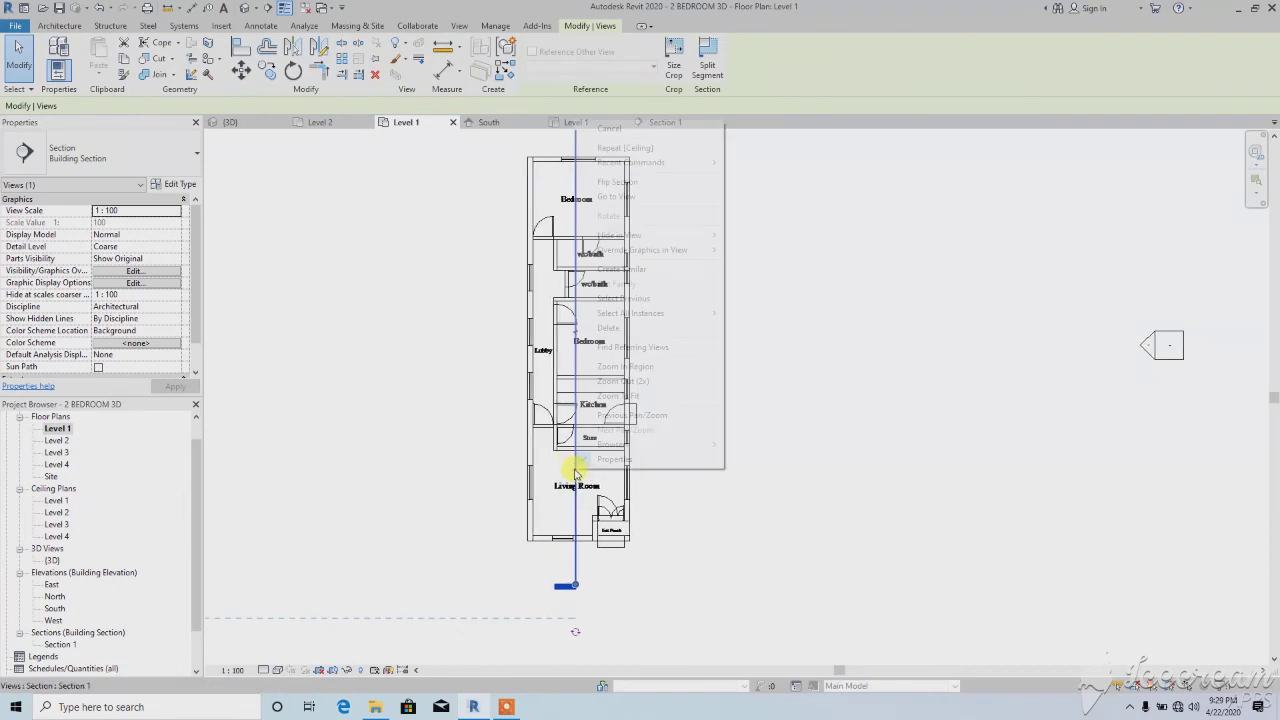
click(616, 196)
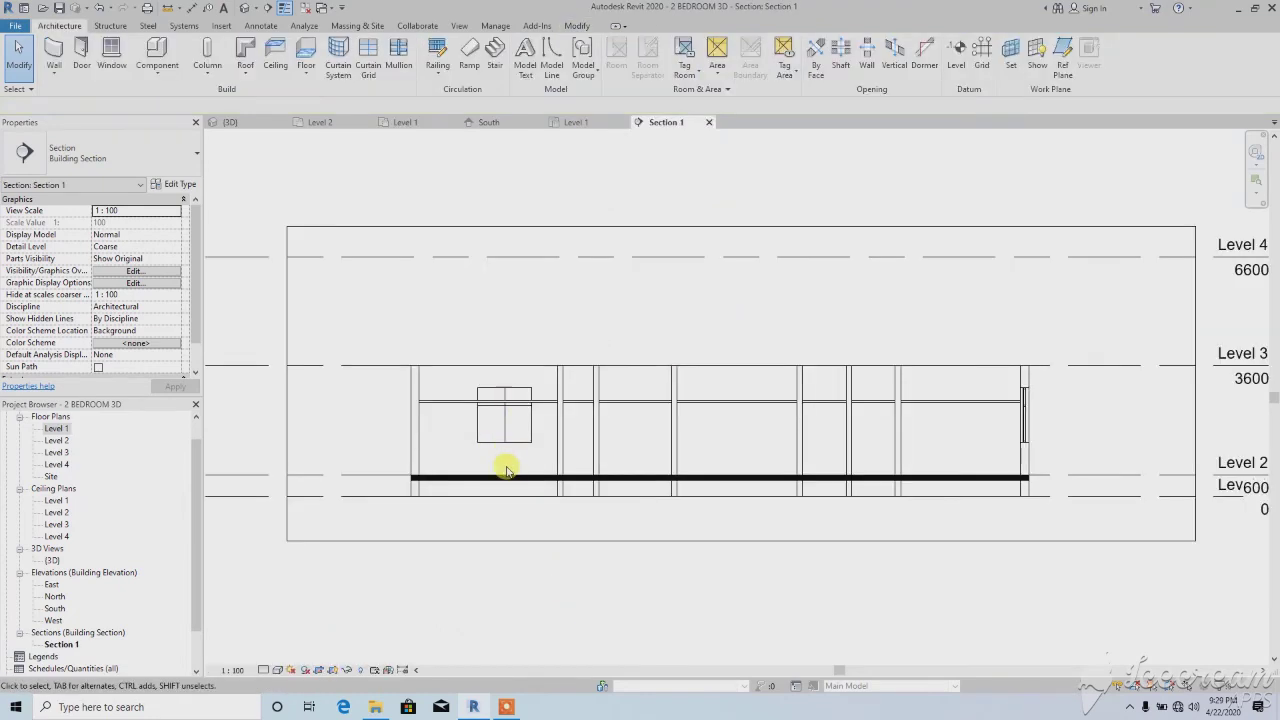
In Section 1, select a compound ceiling at 2600 above Level 1 and bring up its context menu
middle_drag(571, 466, 548, 440)
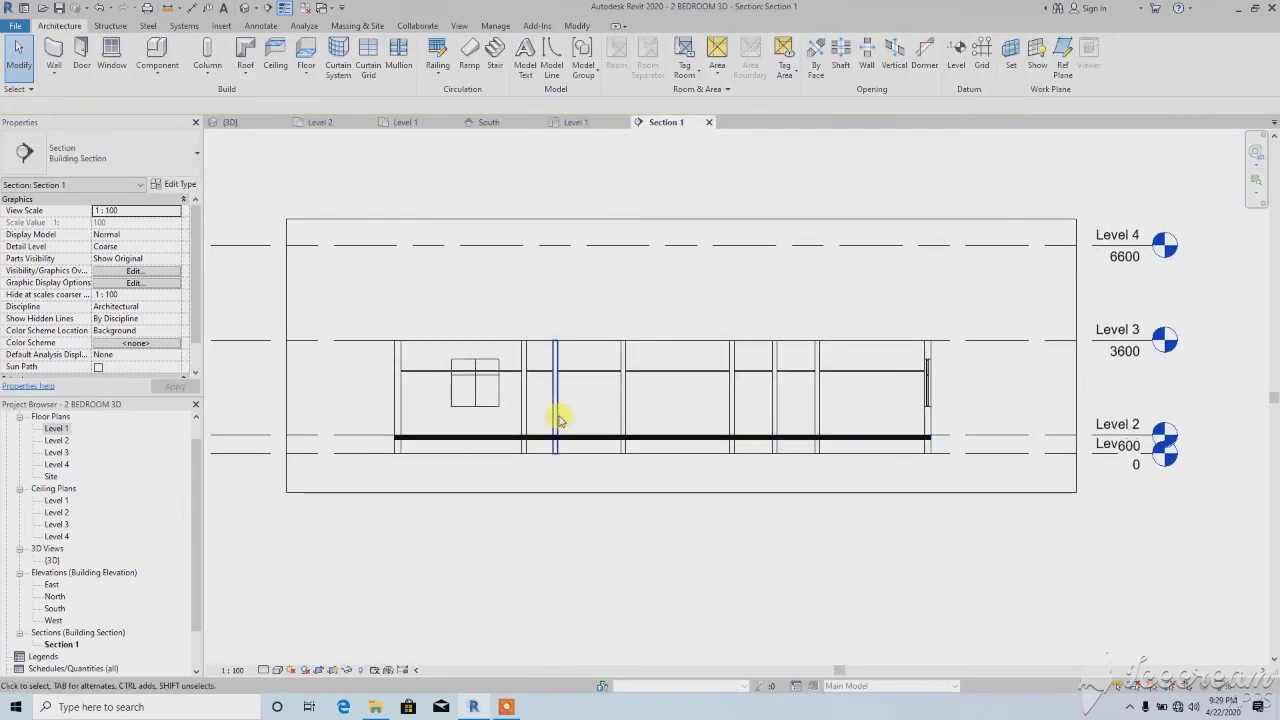
scroll(434, 380, up, 4)
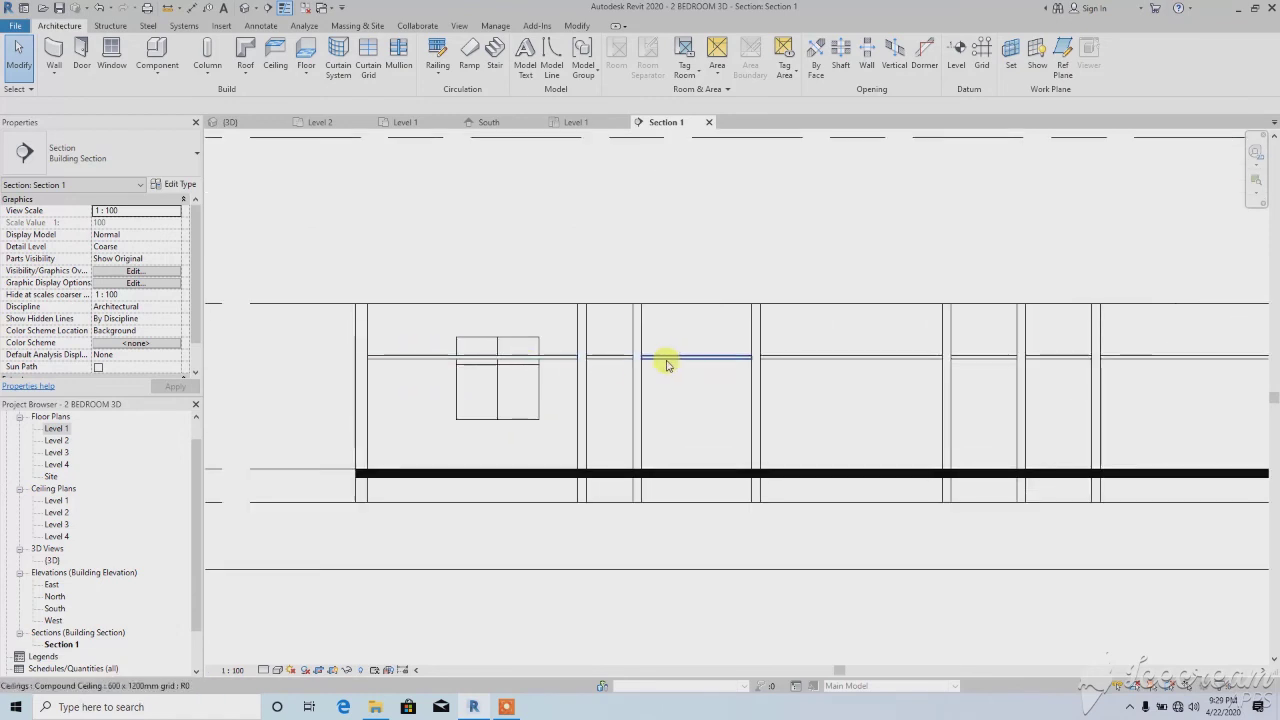
scroll(711, 365, down, 5)
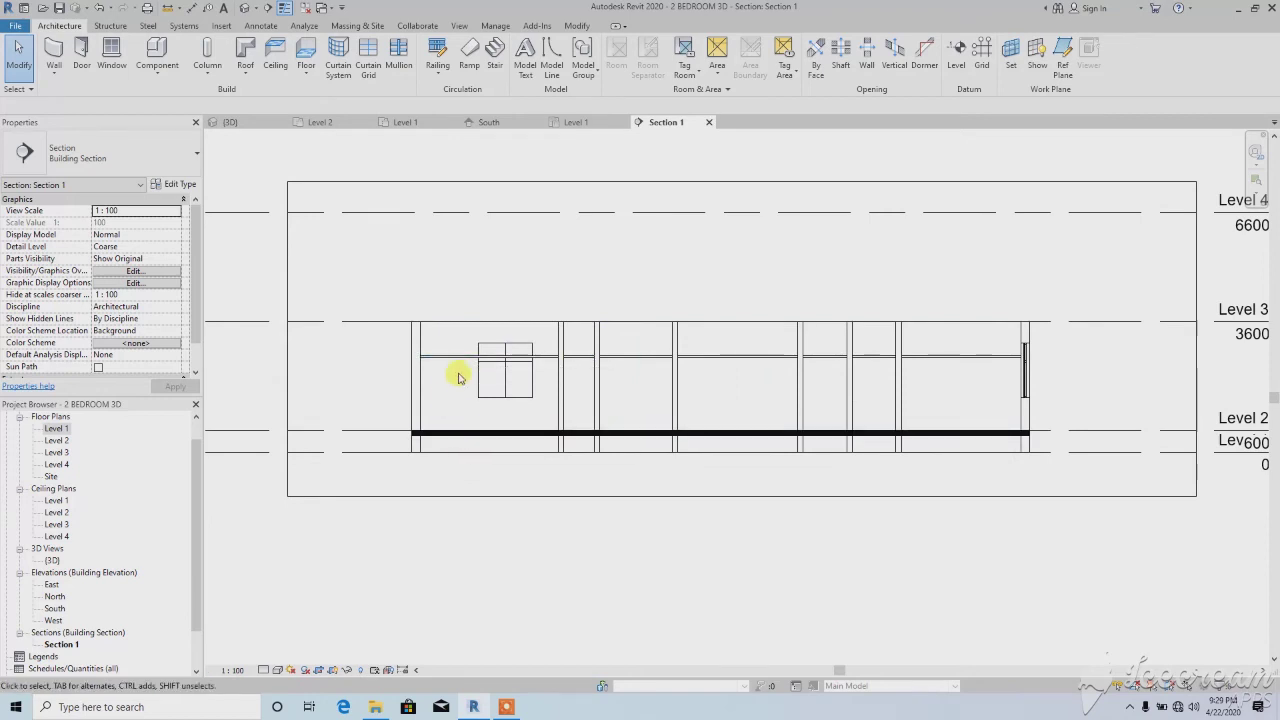
middle_drag(493, 411, 455, 404)
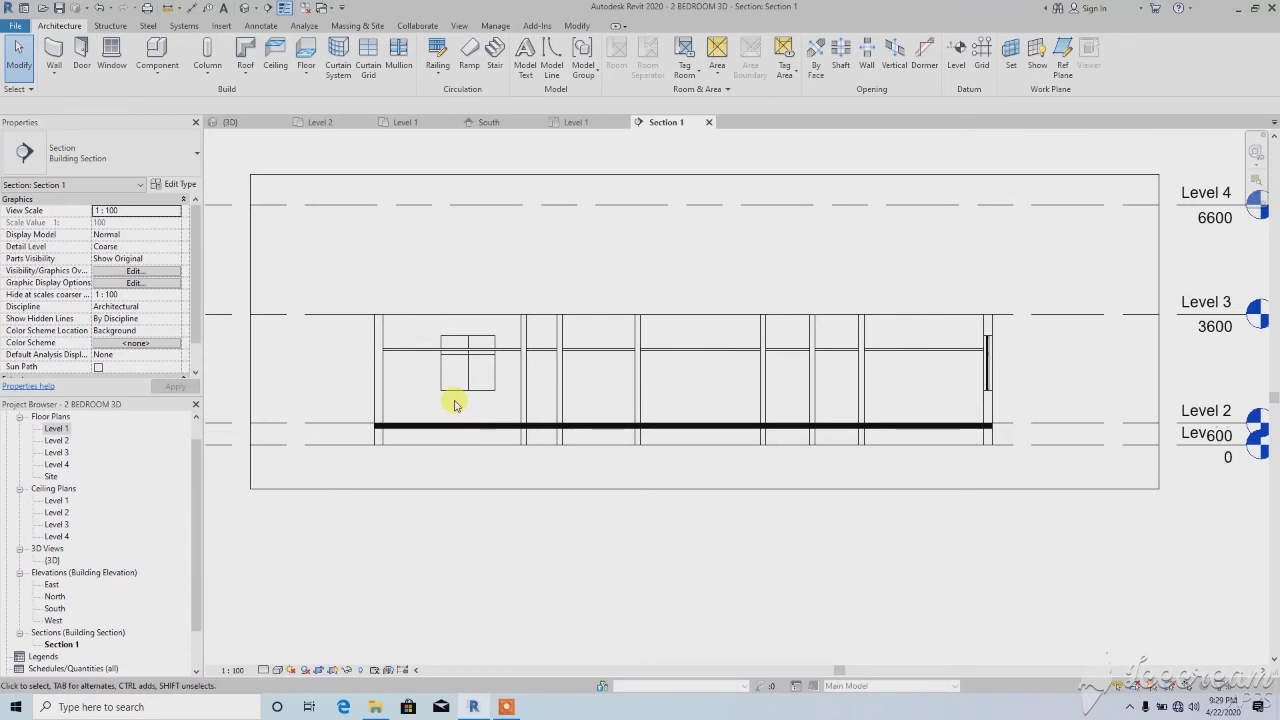
click(424, 347)
right_click(421, 347)
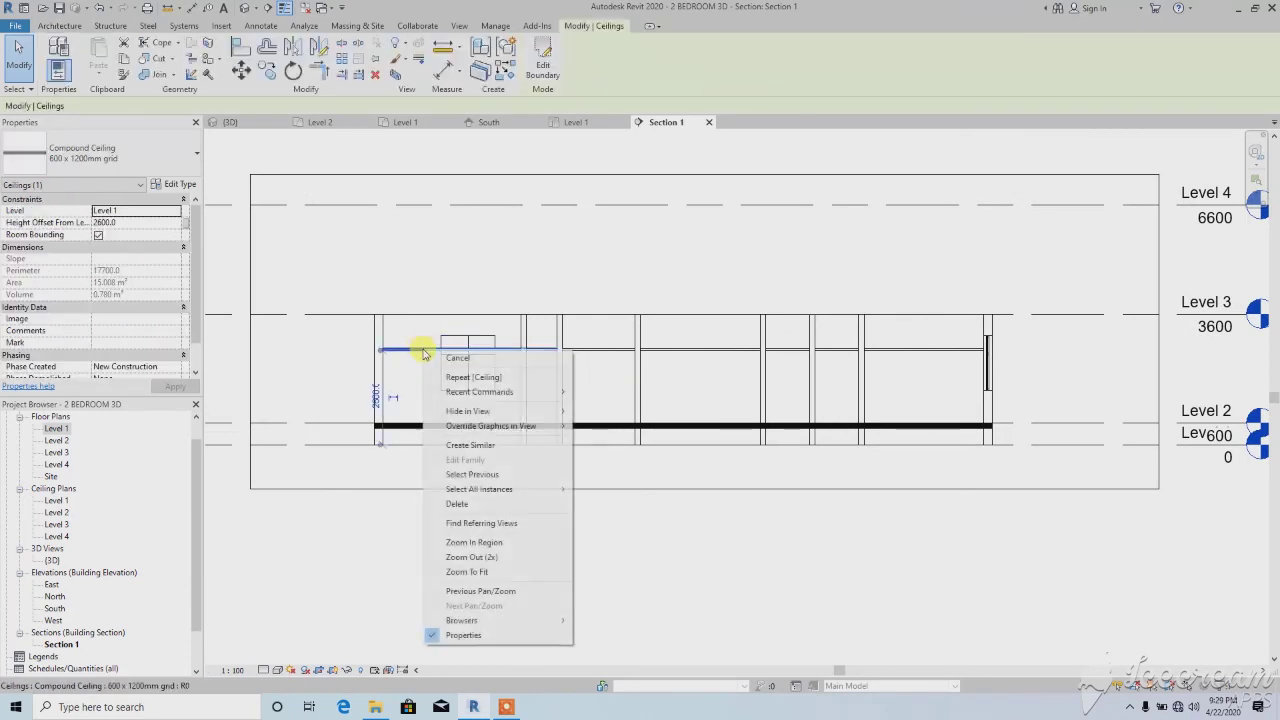
Select all compound ceiling instances in the project and set Level 2 with a 2850 height offset
mouse_move(547, 495)
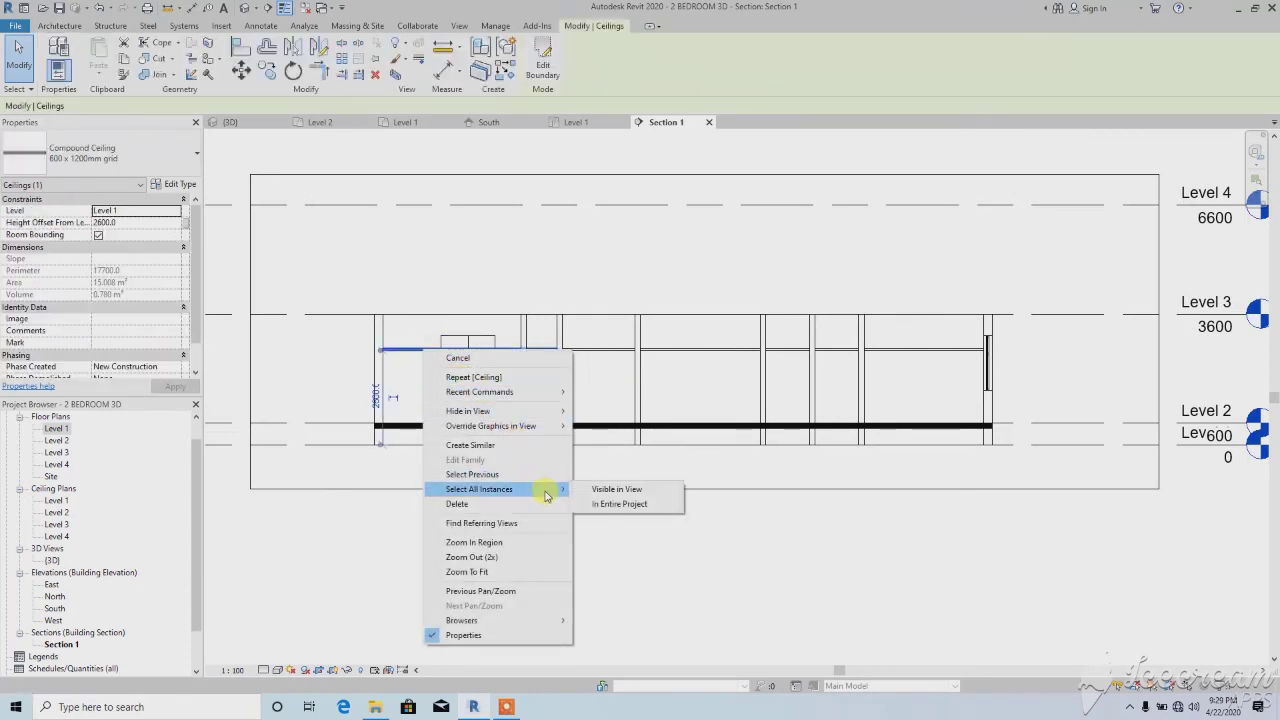
click(612, 505)
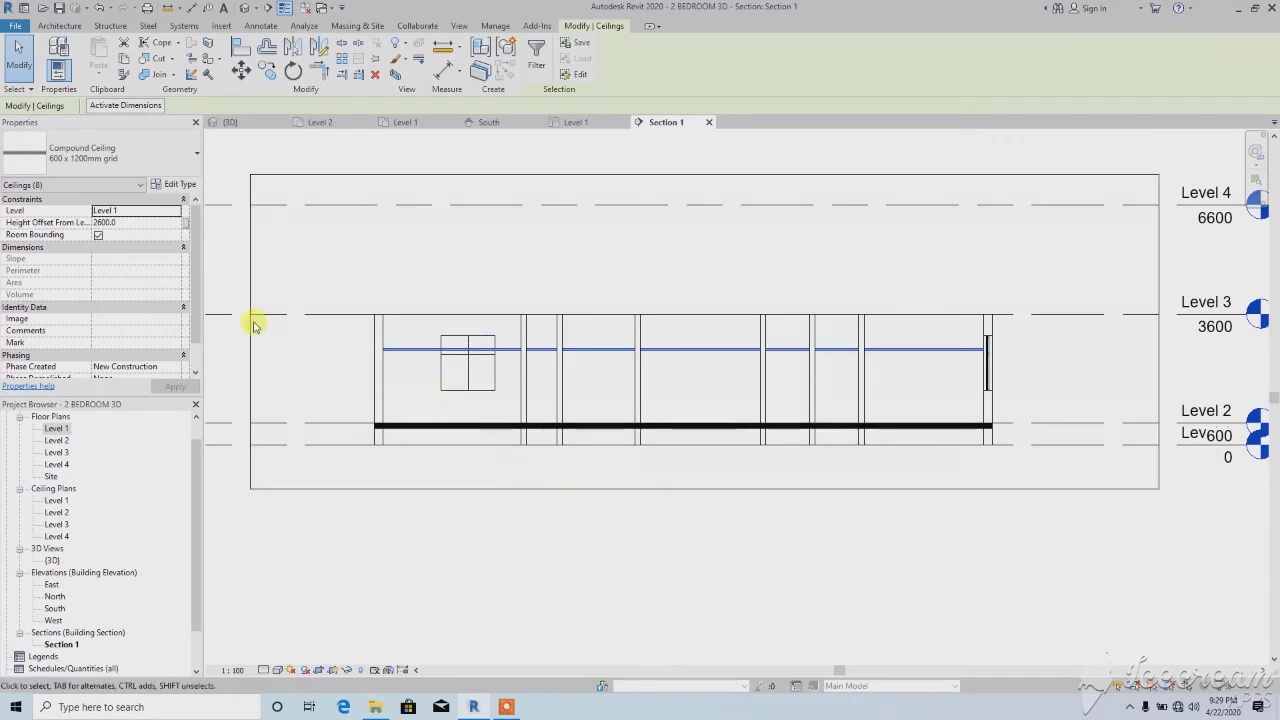
click(175, 213)
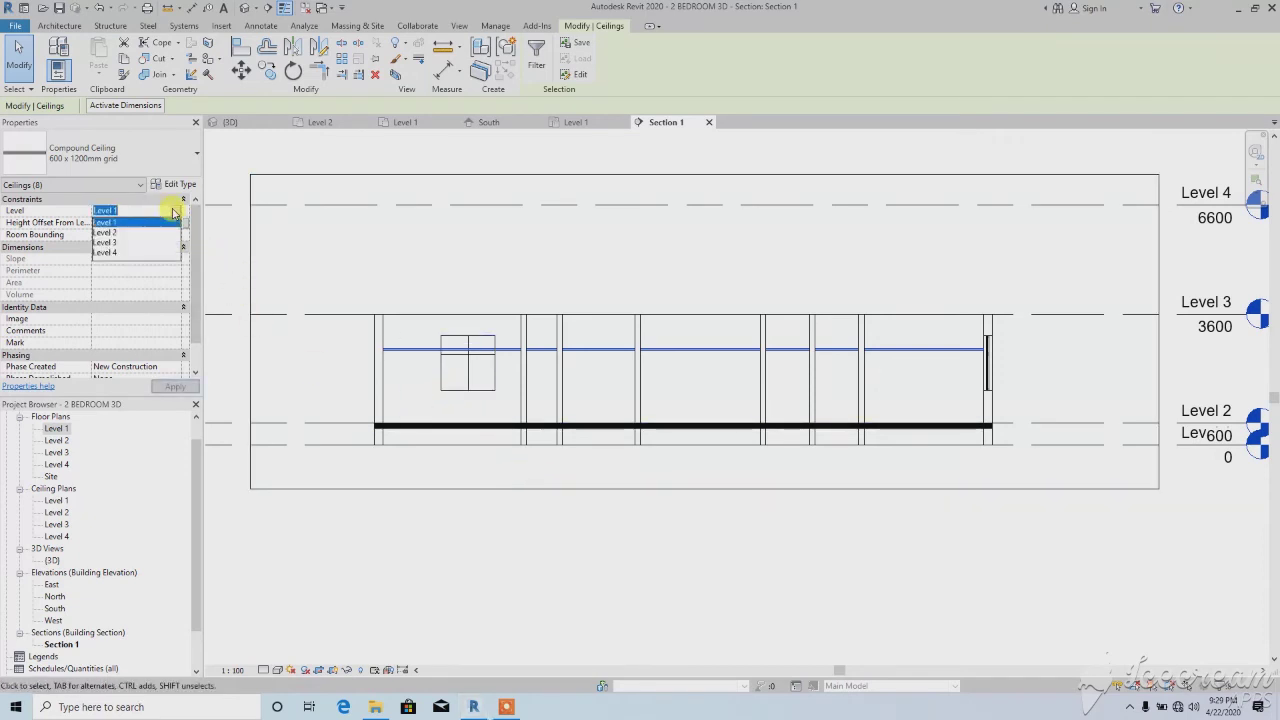
click(105, 230)
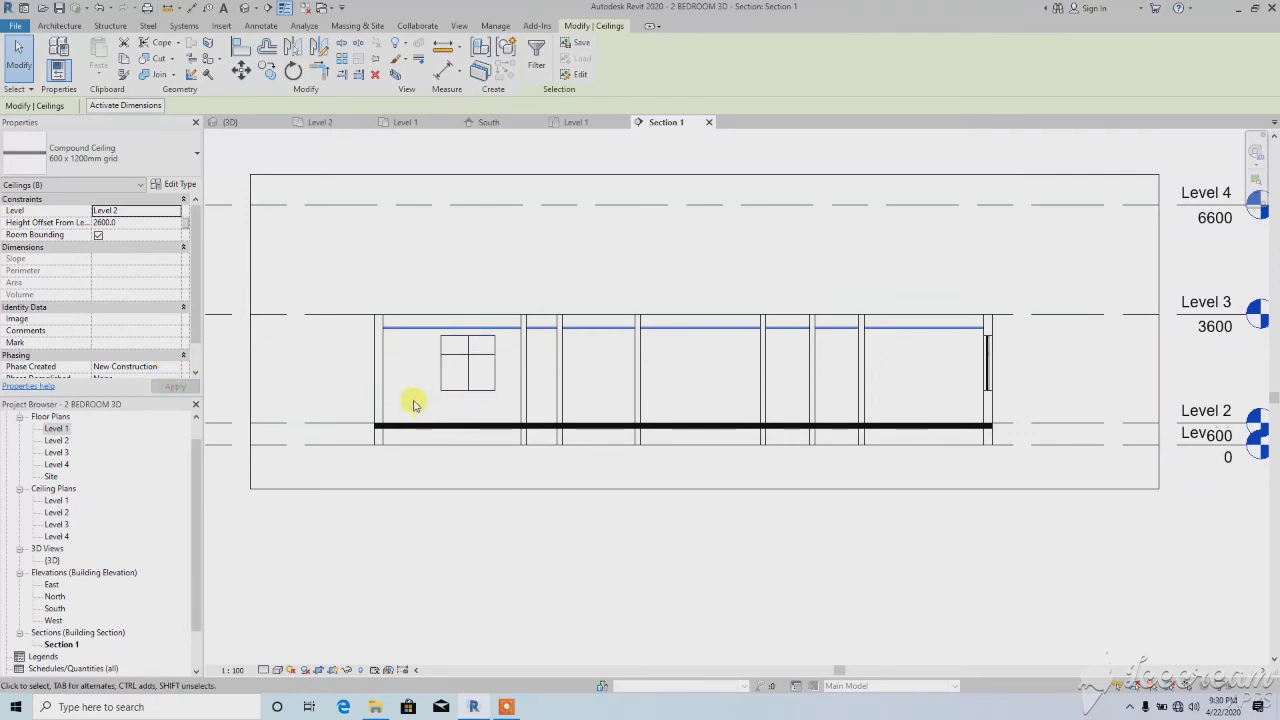
scroll(463, 323, up, 3)
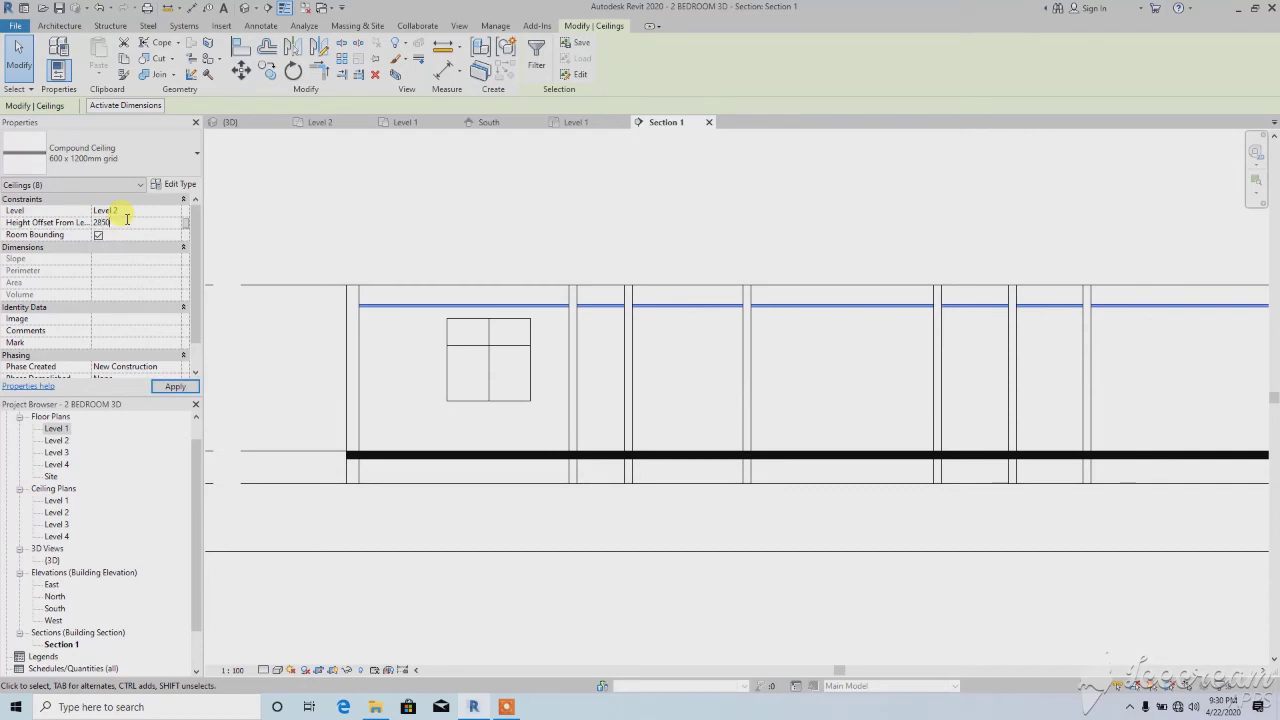
click(172, 386)
scroll(420, 322, down, 2)
scroll(435, 362, down, 1)
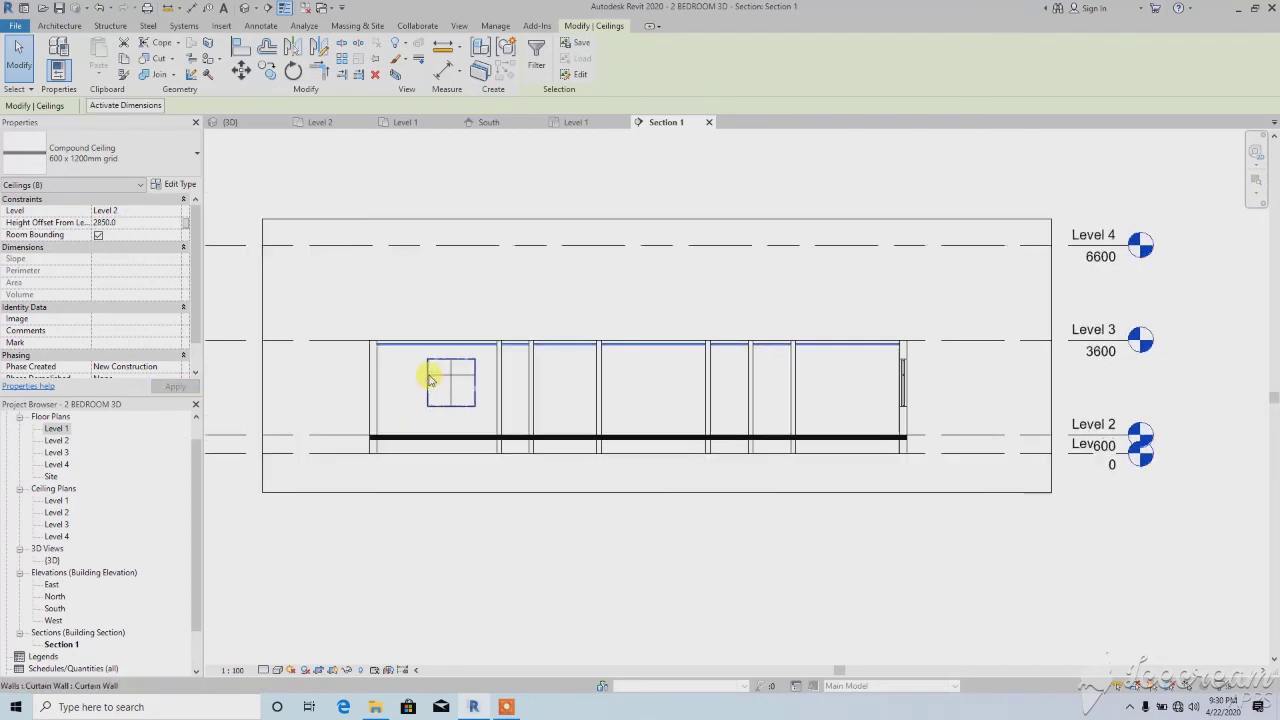
click(382, 294)
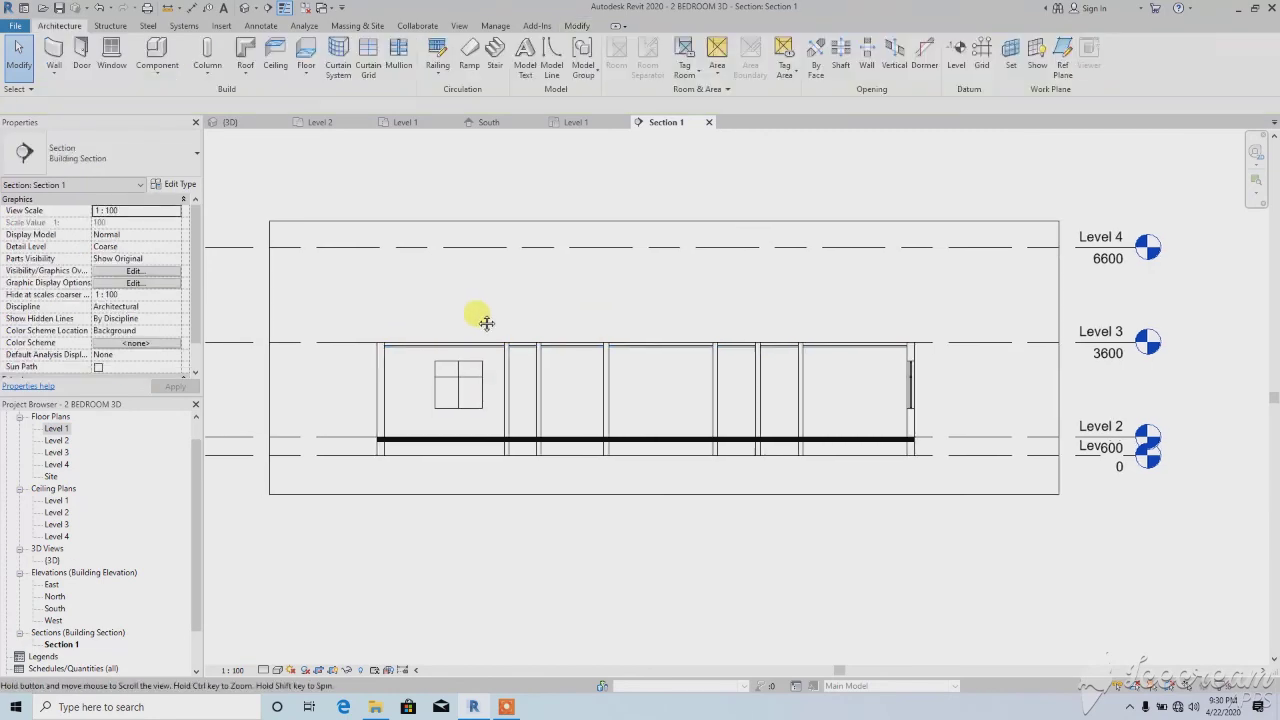
Return to the default 3D view and zoom in to see the ceilings inside the rooms
click(245, 9)
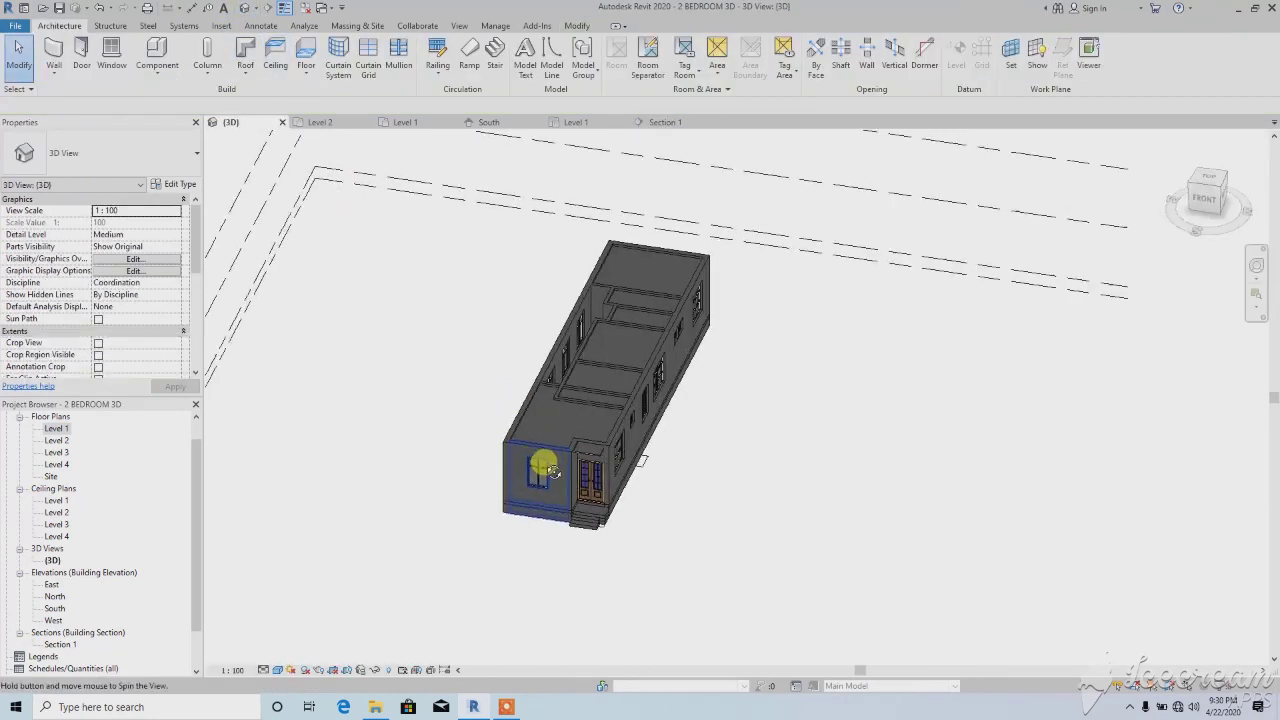
scroll(523, 390, up, 4)
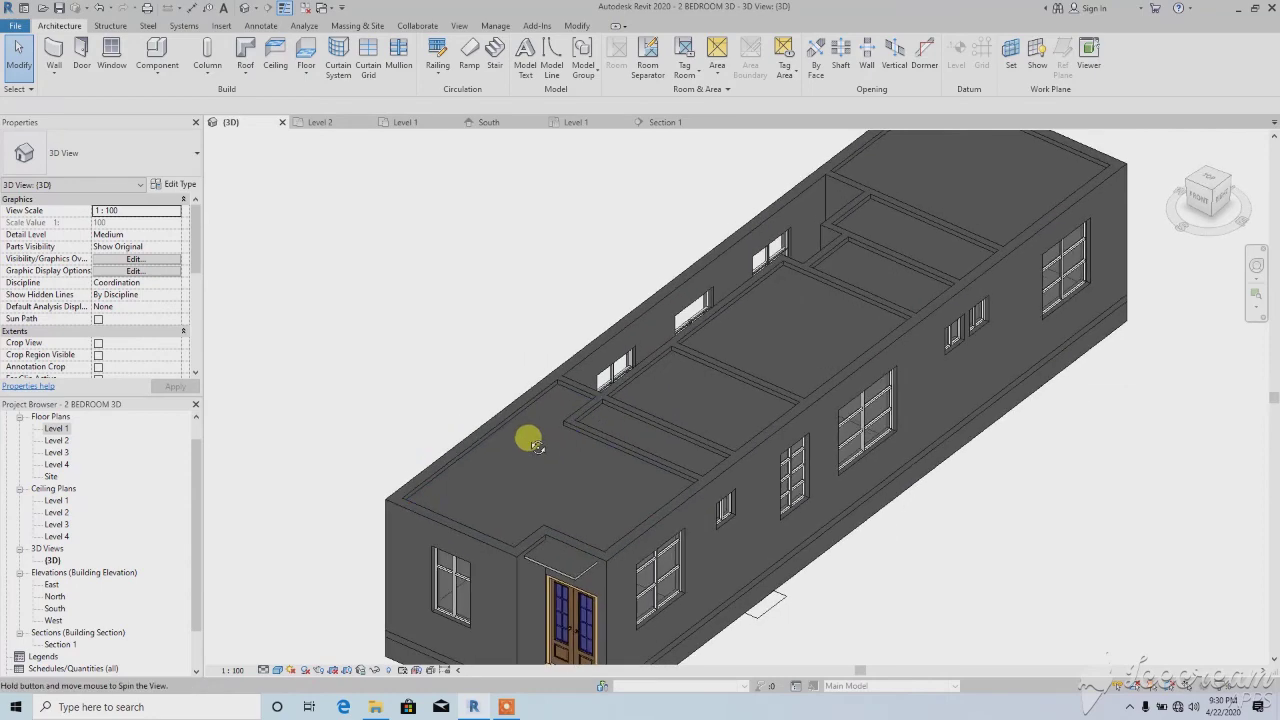
scroll(521, 440, down, 1)
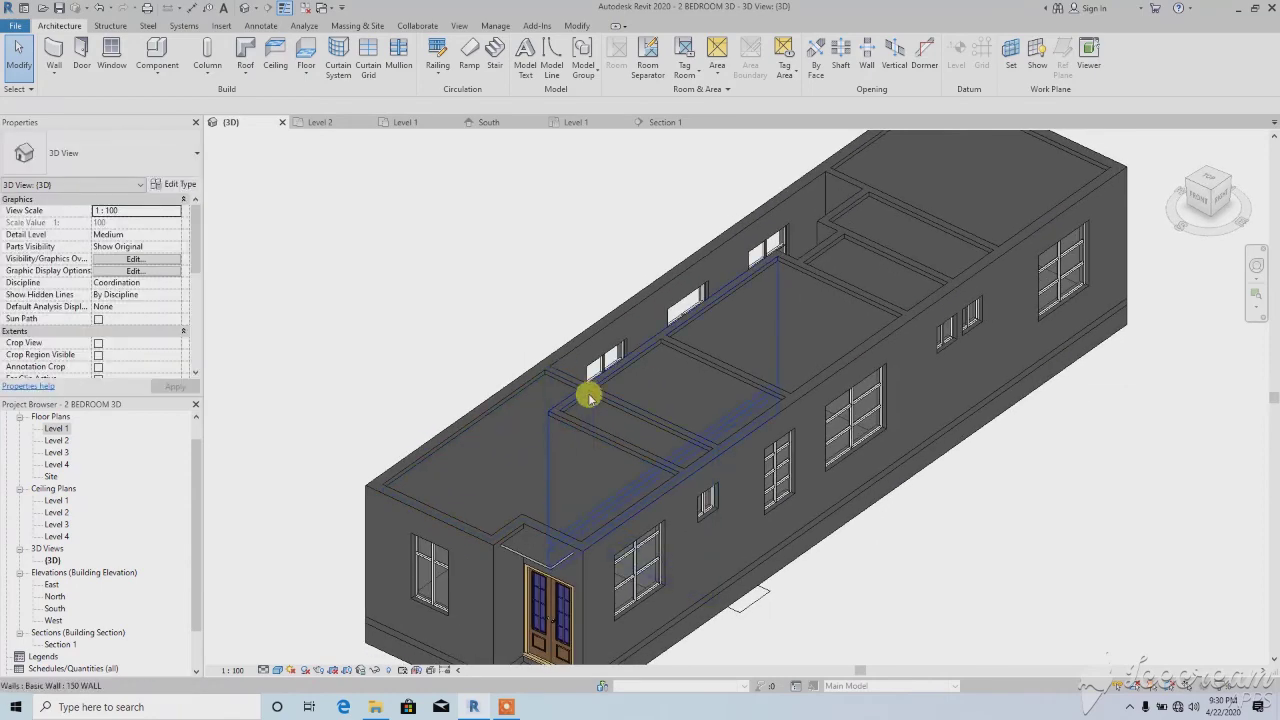
scroll(615, 375, up, 1)
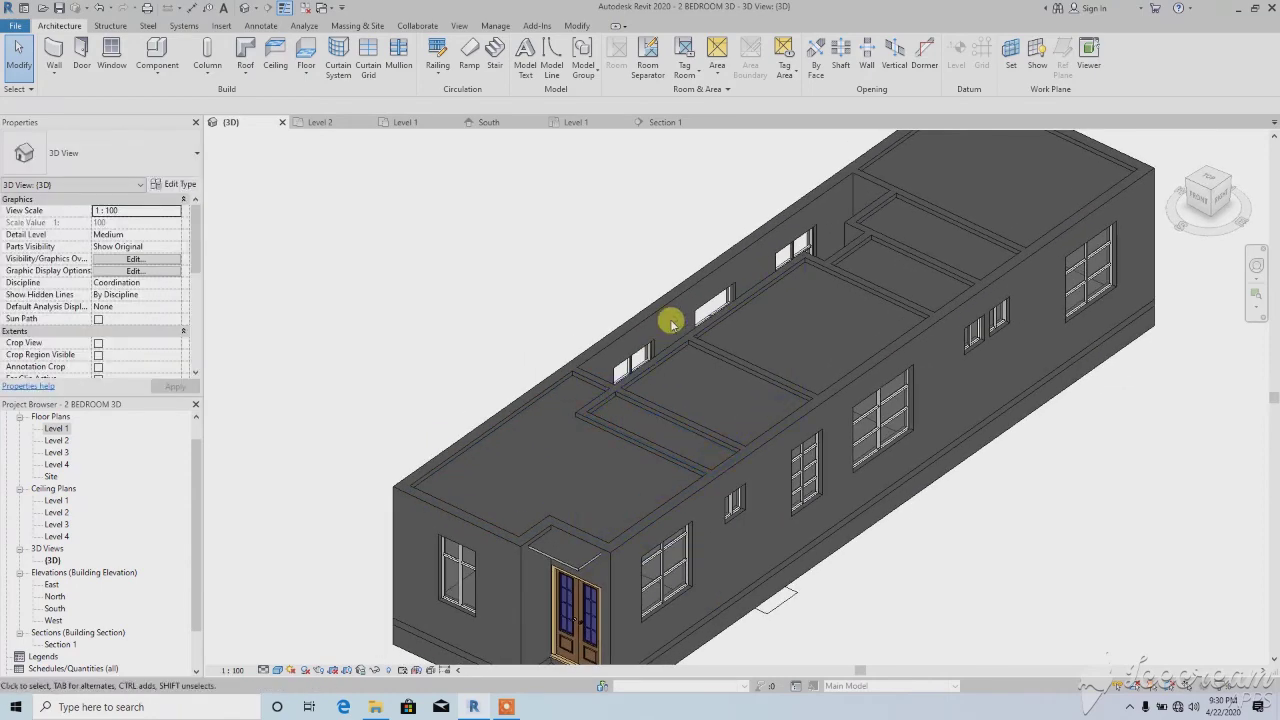
Open the Level 2 floor plan, then the Level 2 reflected ceiling plan
double_click(57, 440)
scroll(548, 390, down, 4)
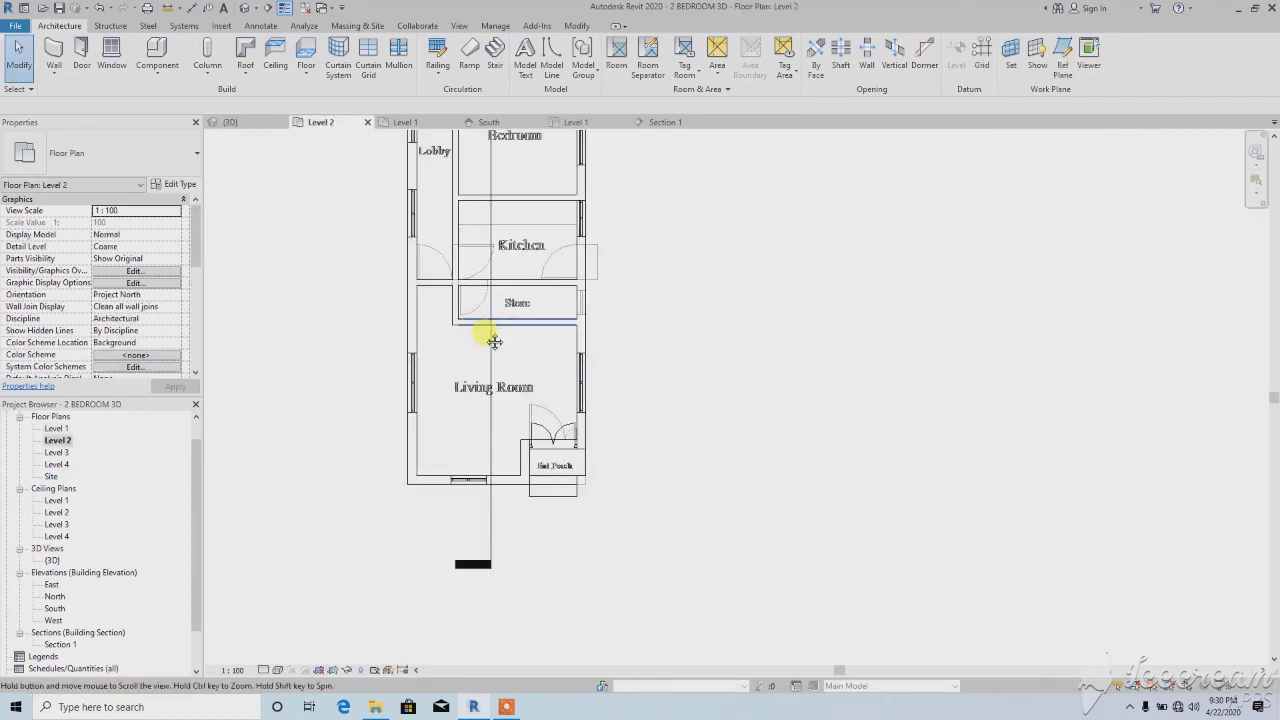
scroll(548, 390, down, 2)
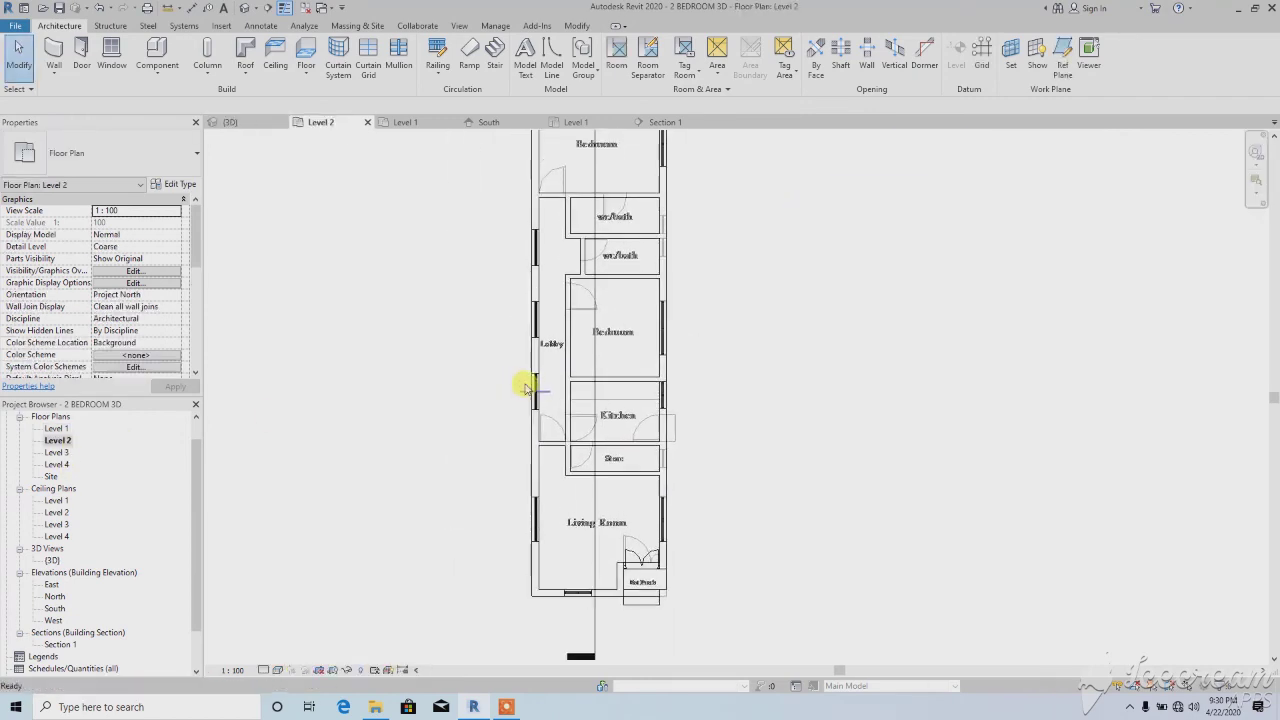
double_click(52, 513)
scroll(557, 386, down, 3)
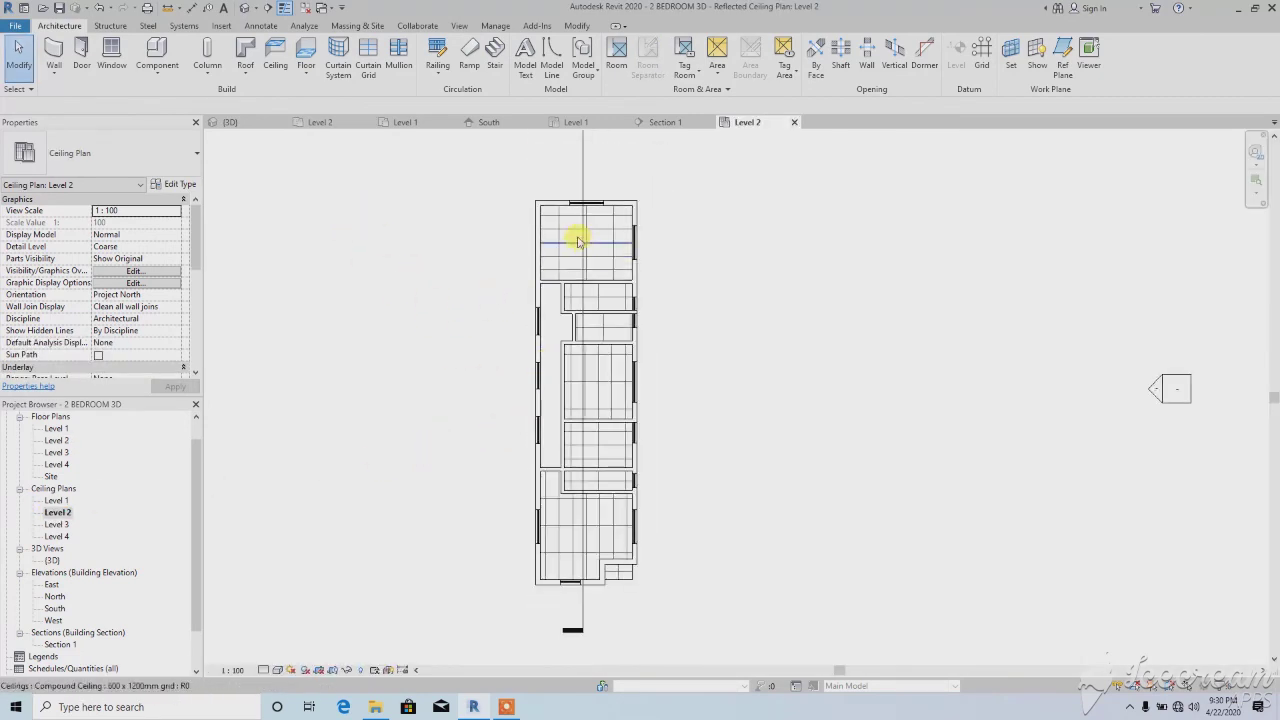
scroll(557, 236, up, 2)
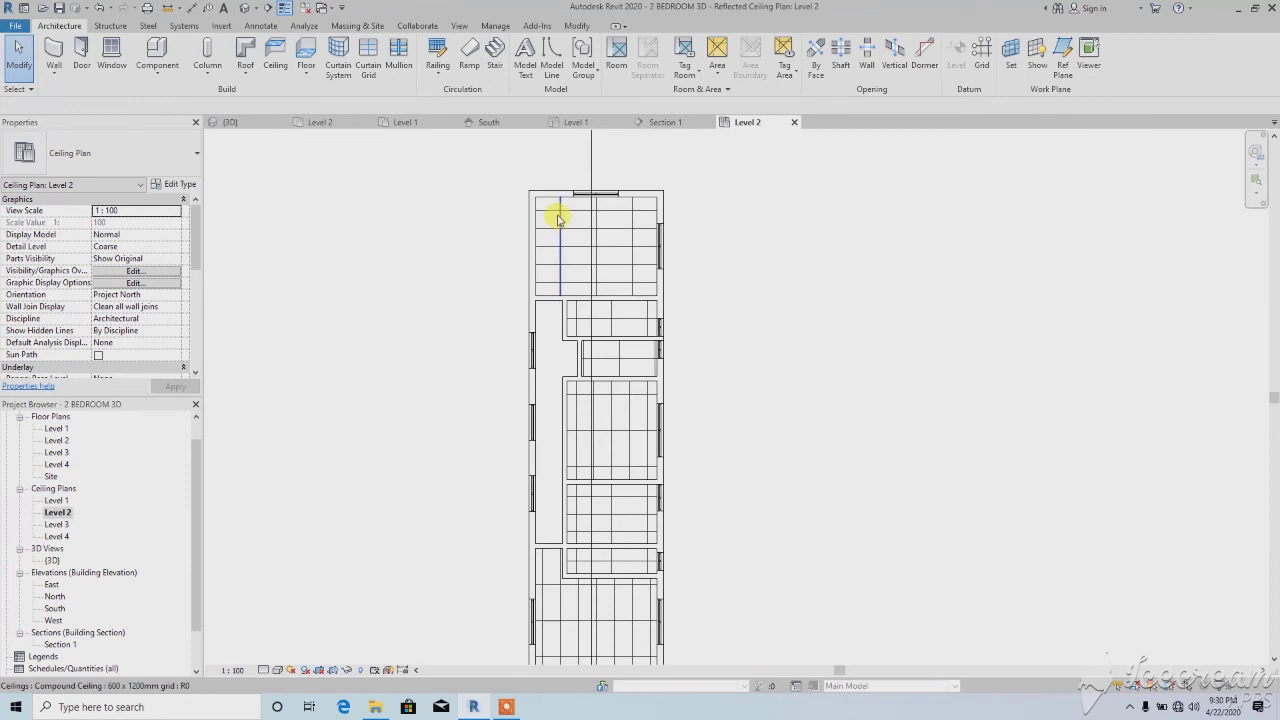
scroll(566, 226, down, 1)
scroll(569, 223, down, 1)
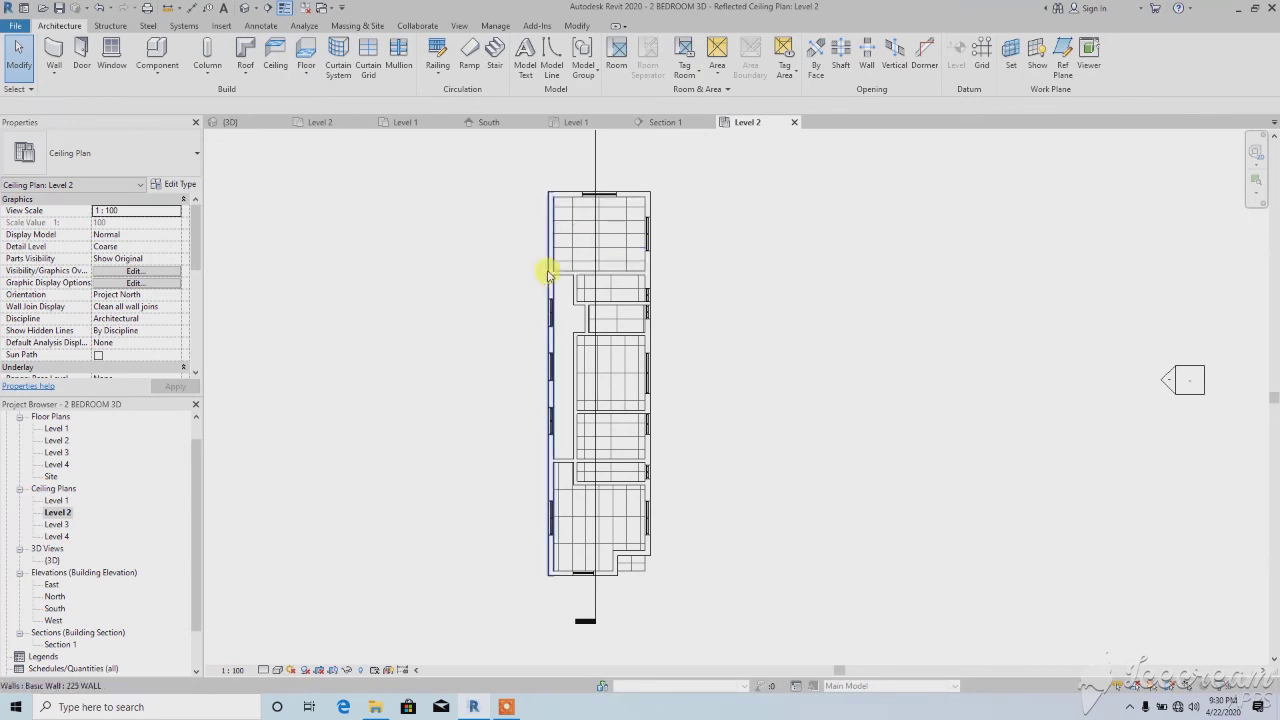
middle_drag(537, 266, 529, 259)
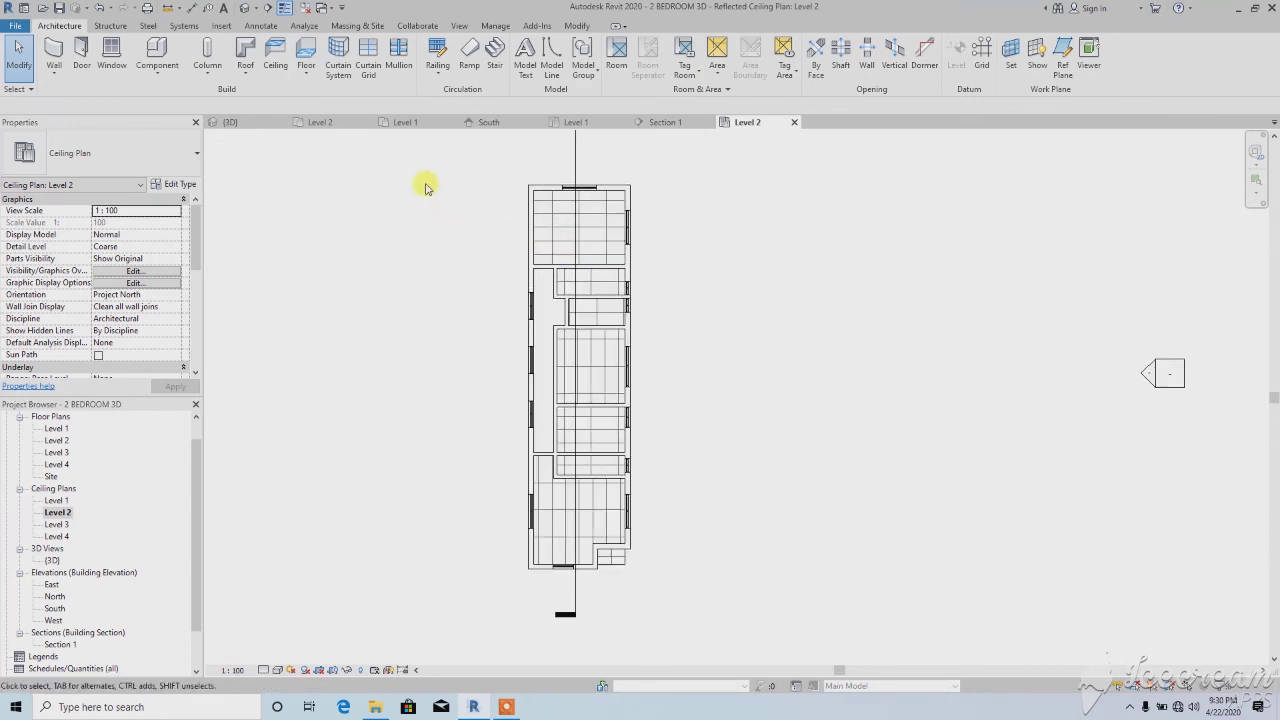
Start and cancel the Ceiling tool, then drag the Section 1 line left through the middle rooms
click(276, 64)
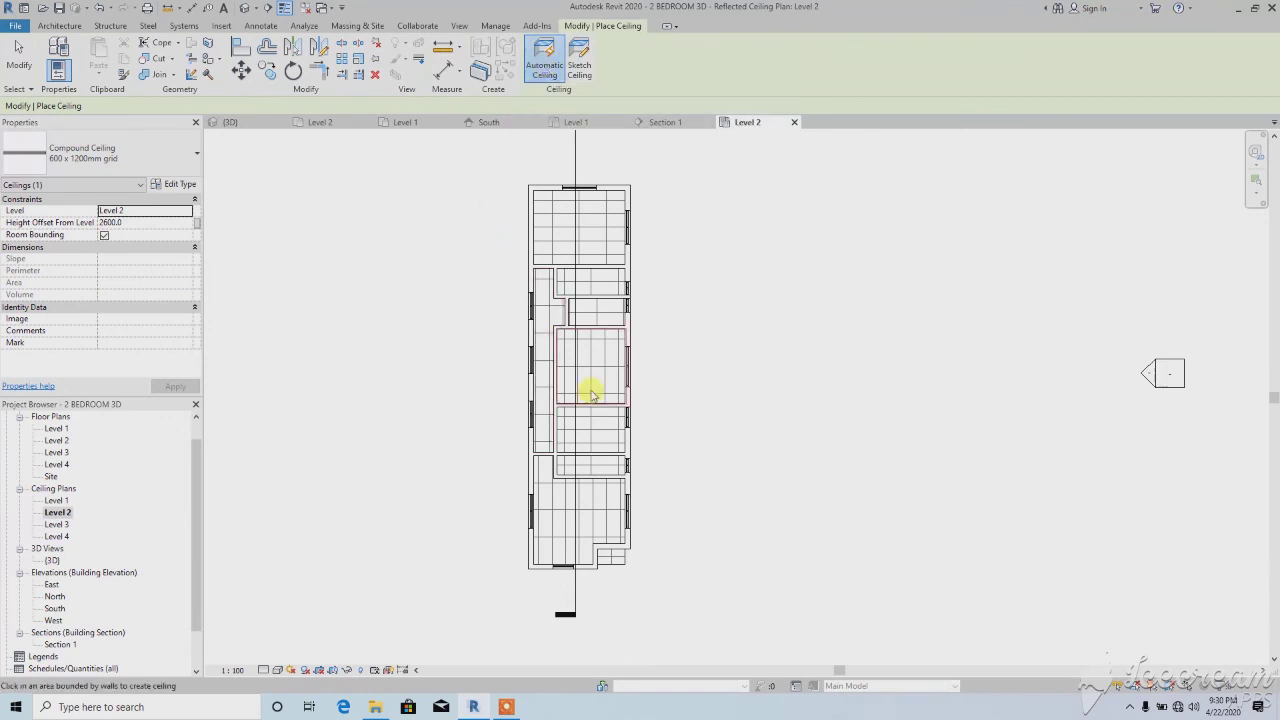
right_click(468, 238)
click(495, 248)
right_click(462, 232)
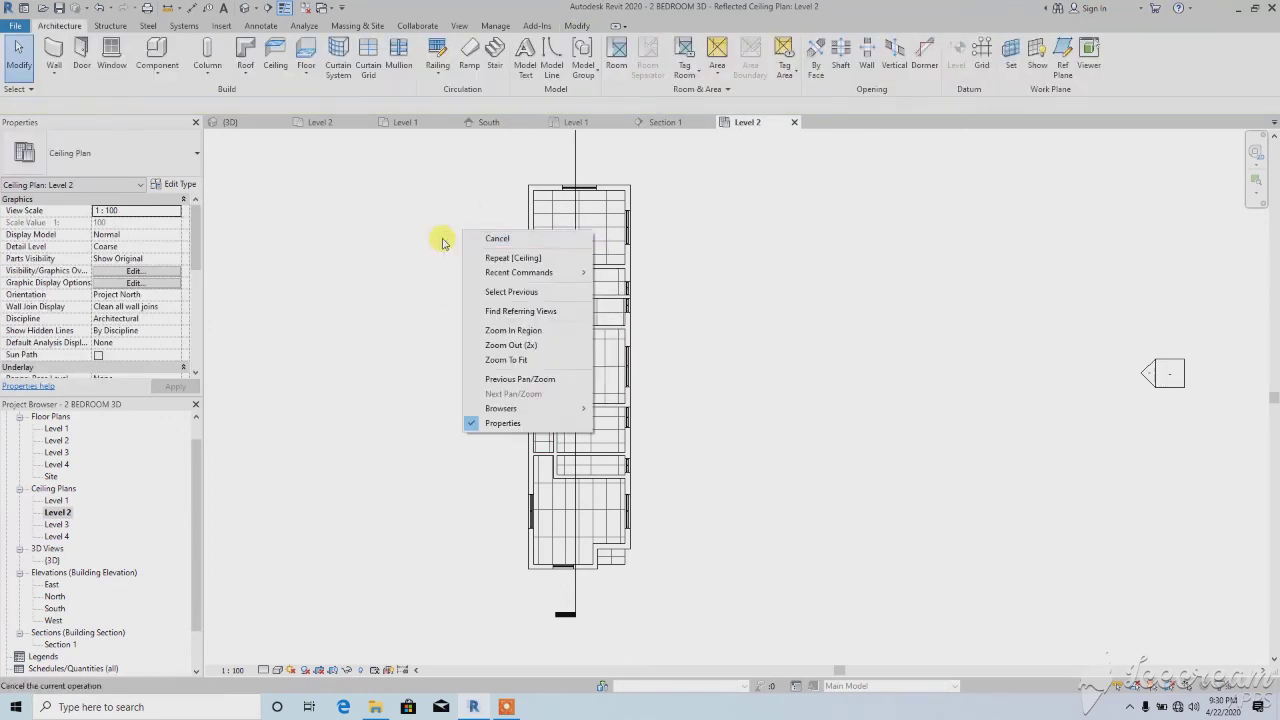
click(443, 242)
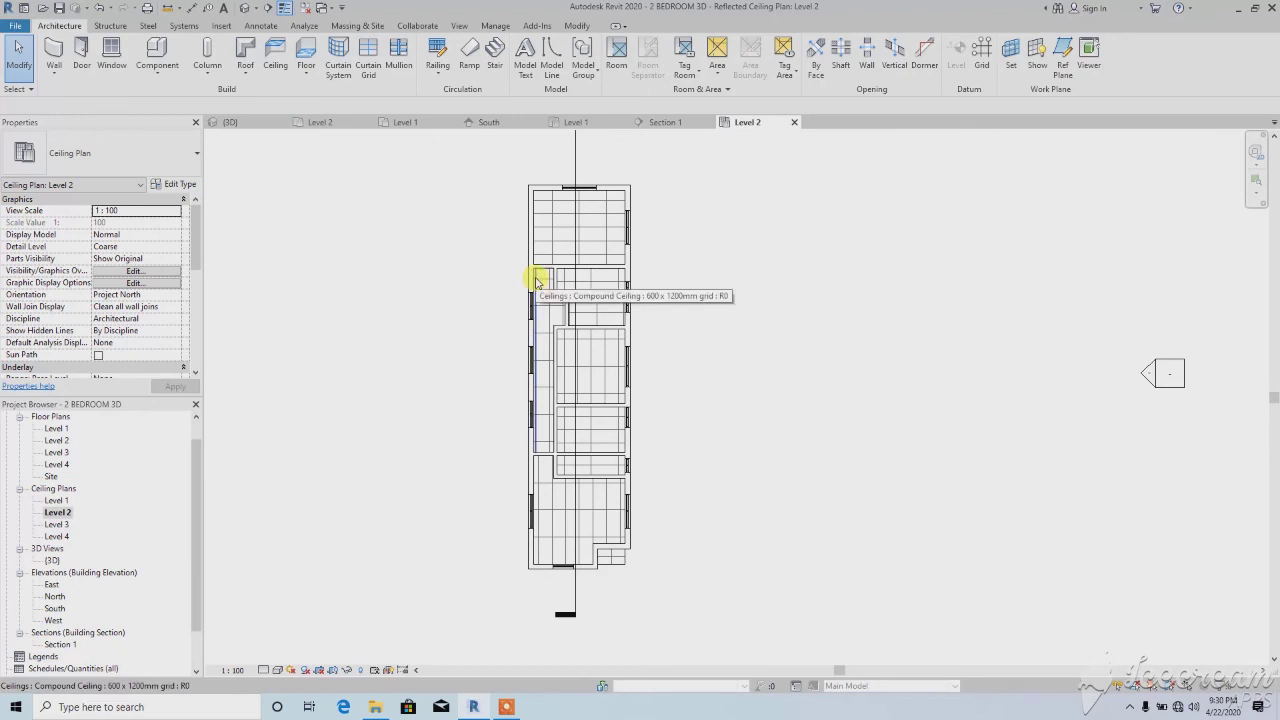
click(576, 172)
drag(560, 164, 546, 160)
In Section 1, give the middle room's ceiling a 2850 height offset, then return to Default 3D View
right_click(547, 159)
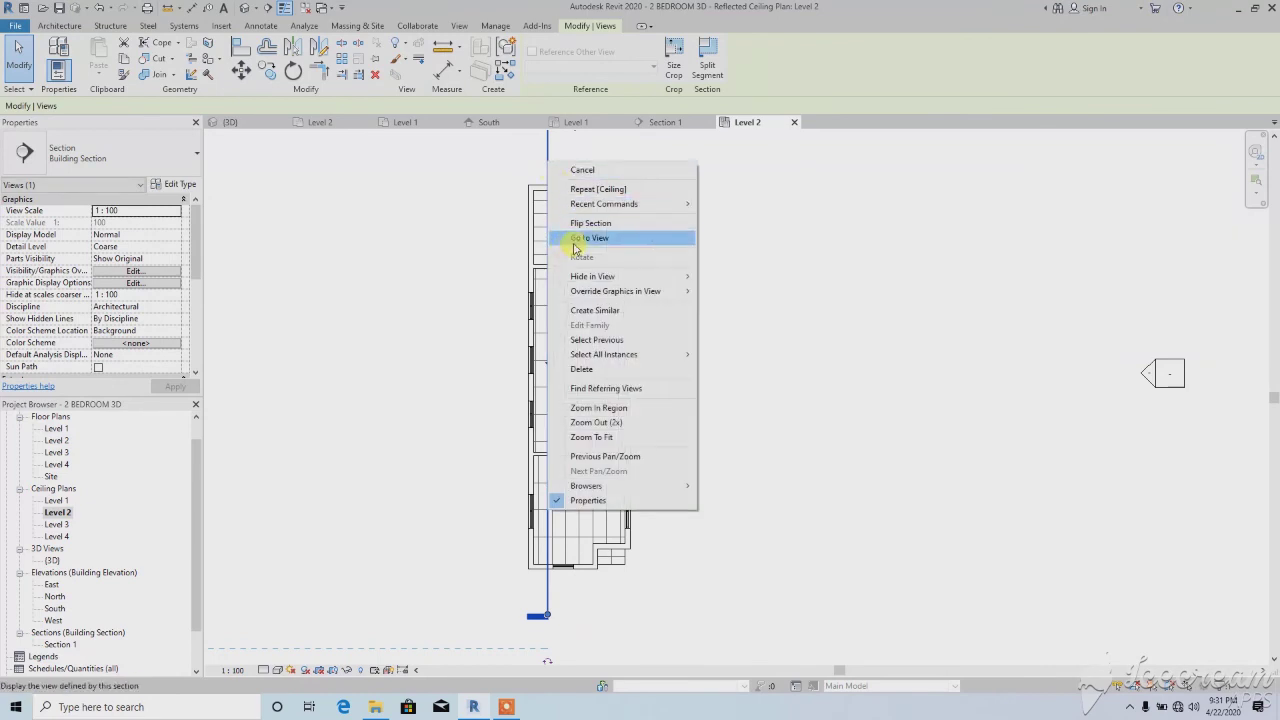
click(578, 246)
click(580, 355)
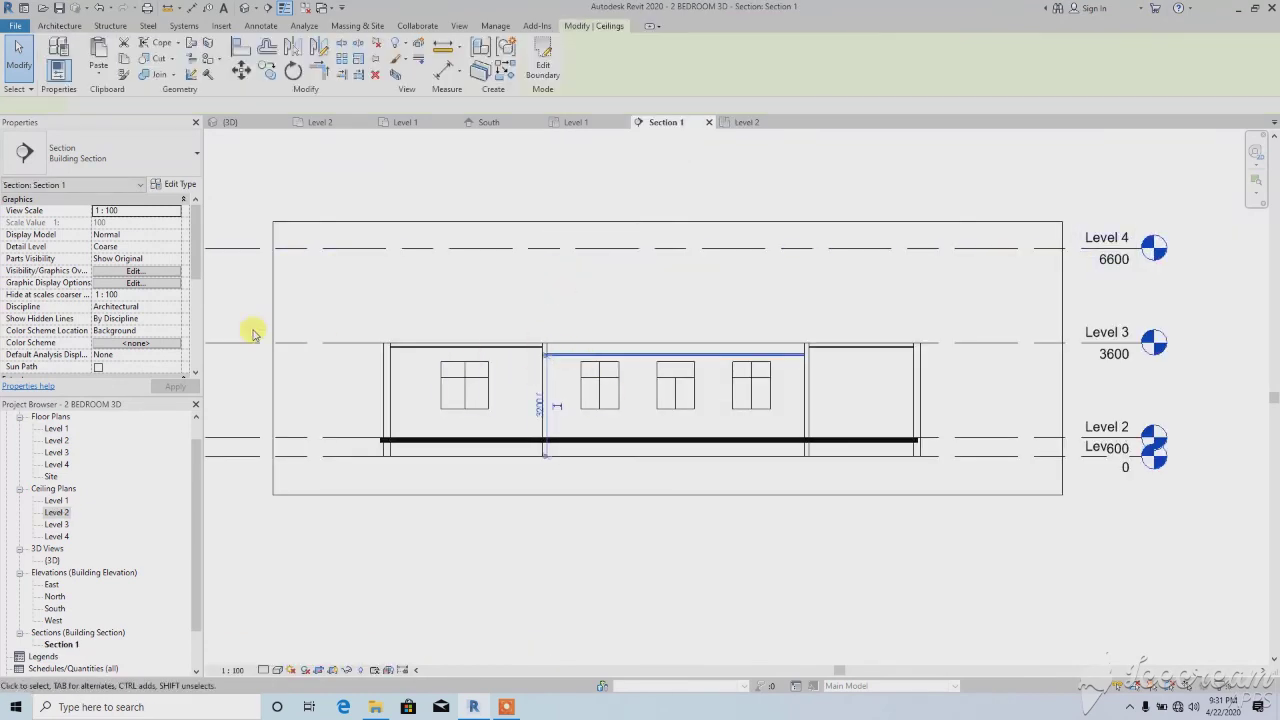
click(137, 222)
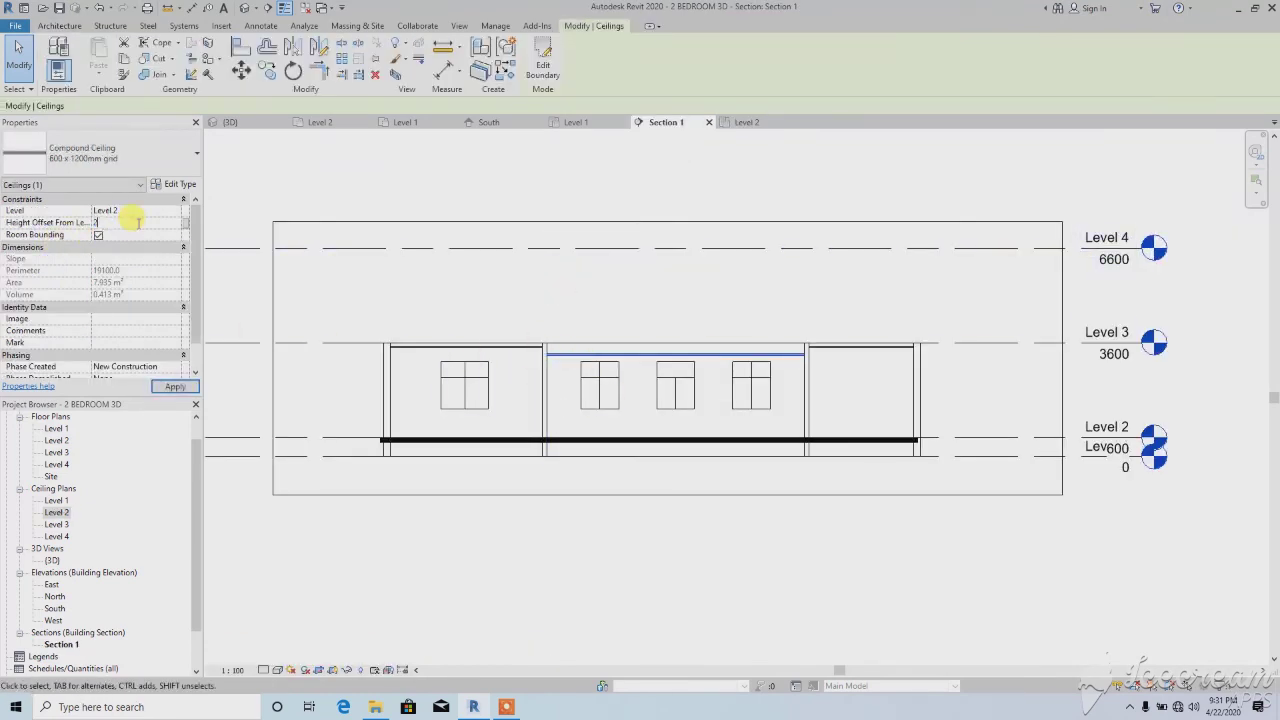
click(175, 387)
click(314, 206)
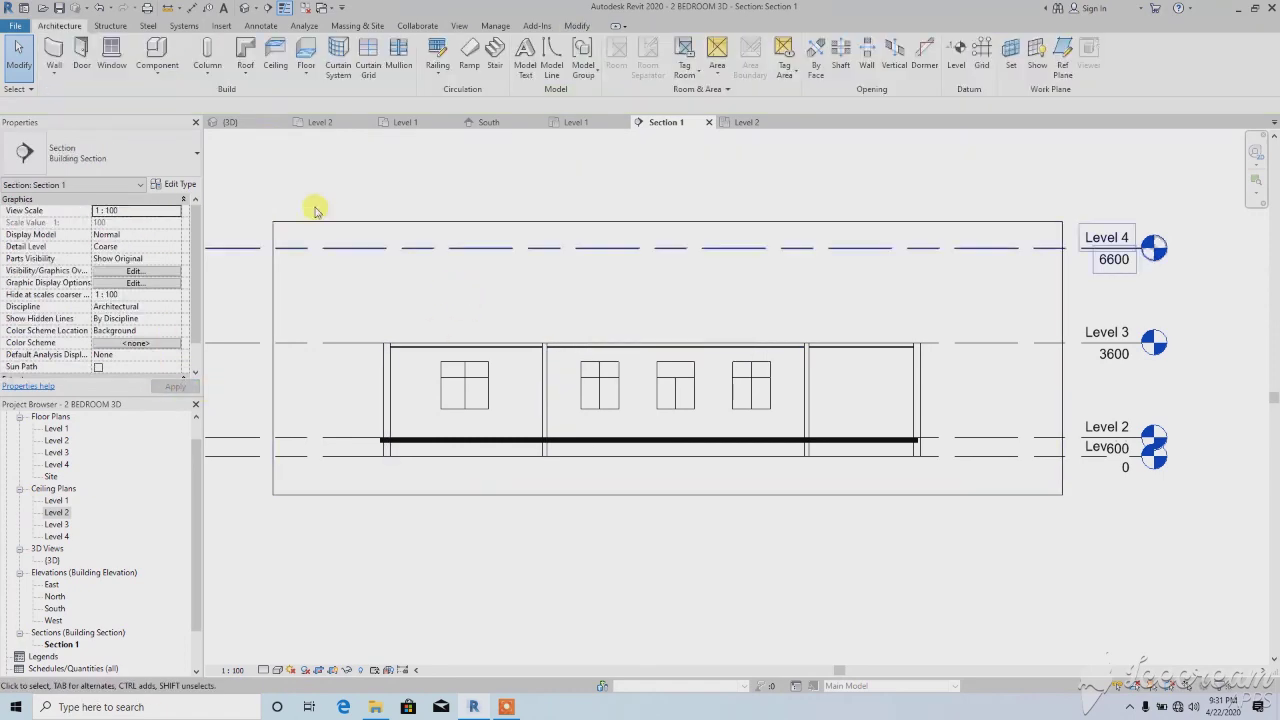
click(246, 9)
scroll(538, 395, down, 5)
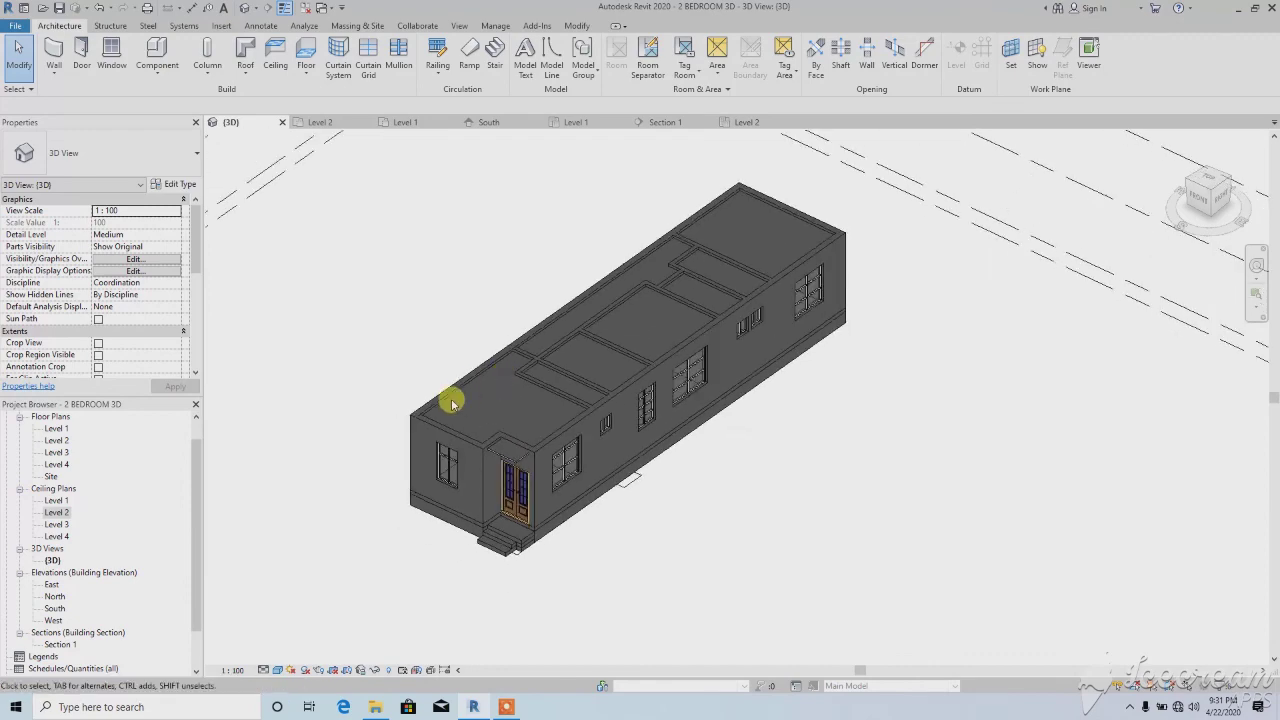